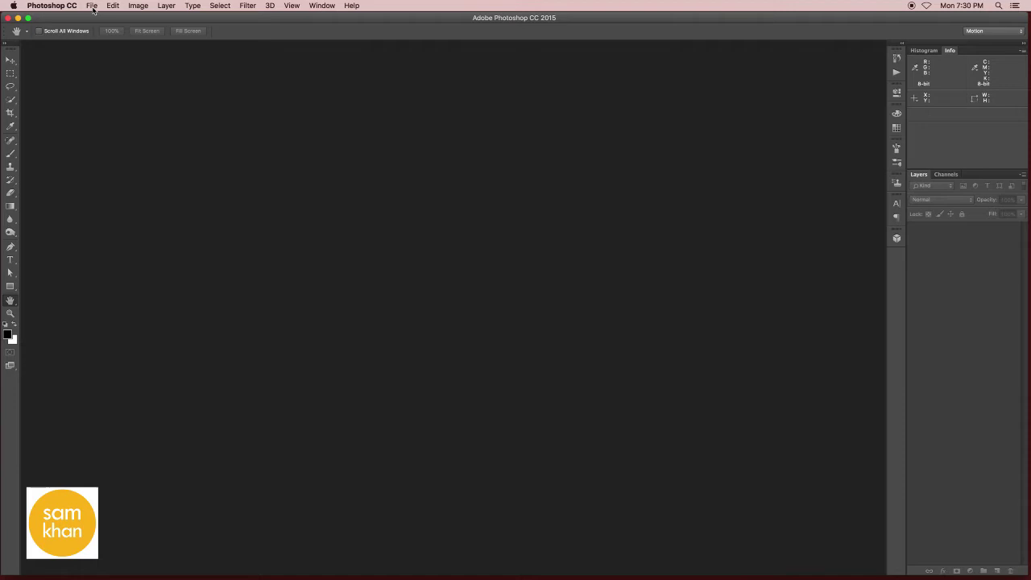
Create a new International Paper A4 document, 210 × 297 mm, at 150 ppi
click(93, 6)
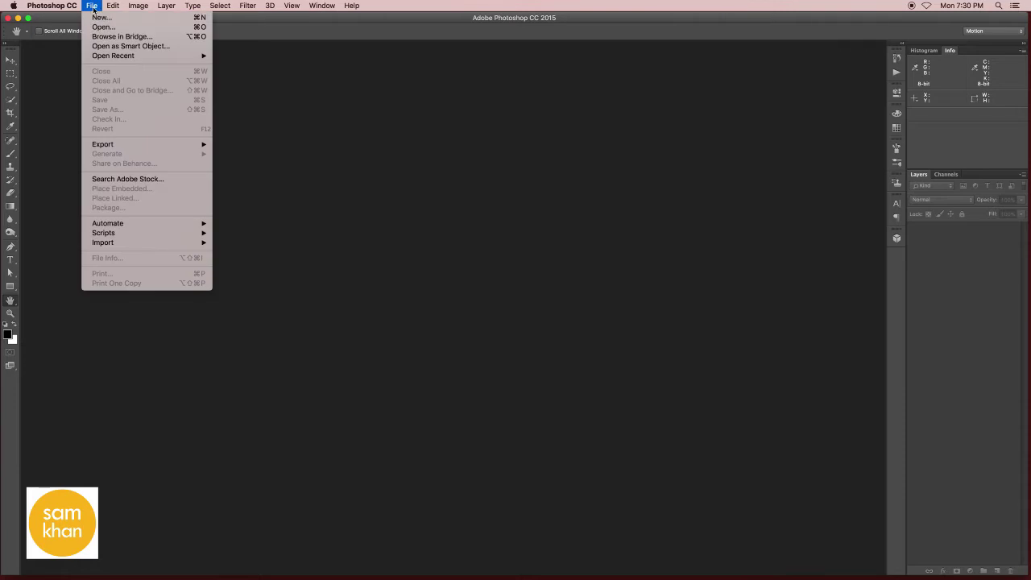
click(98, 21)
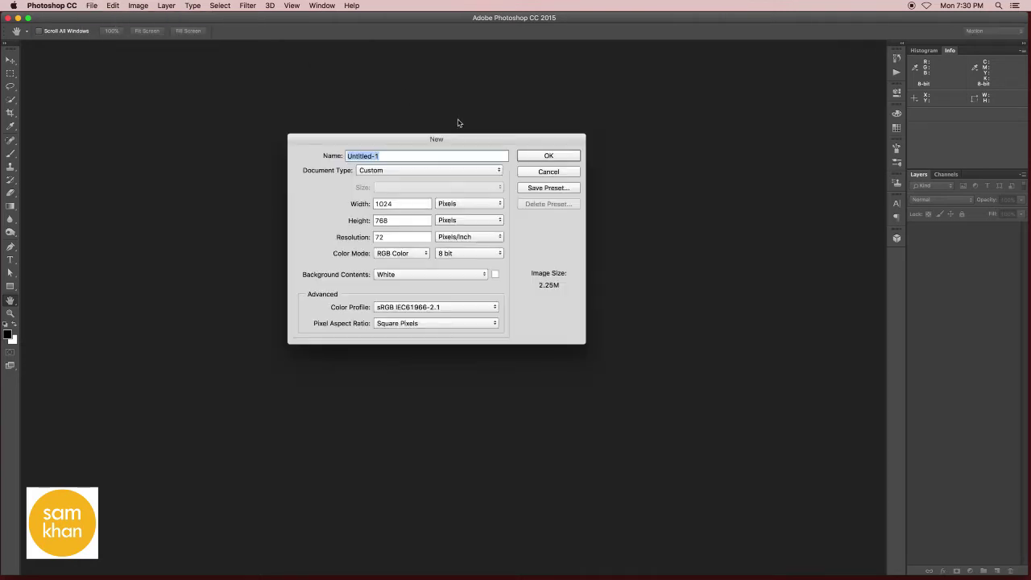
click(403, 171)
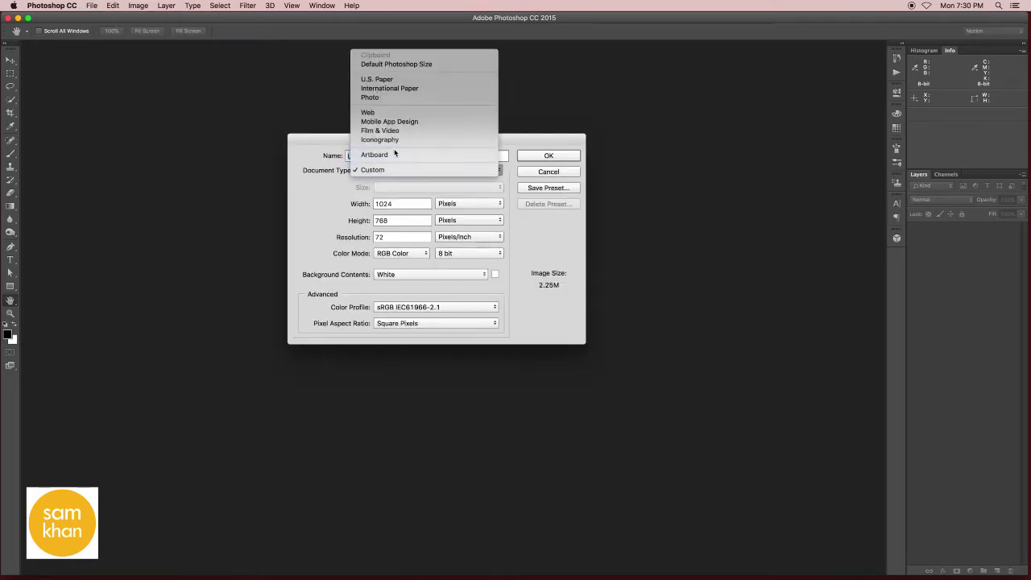
click(391, 95)
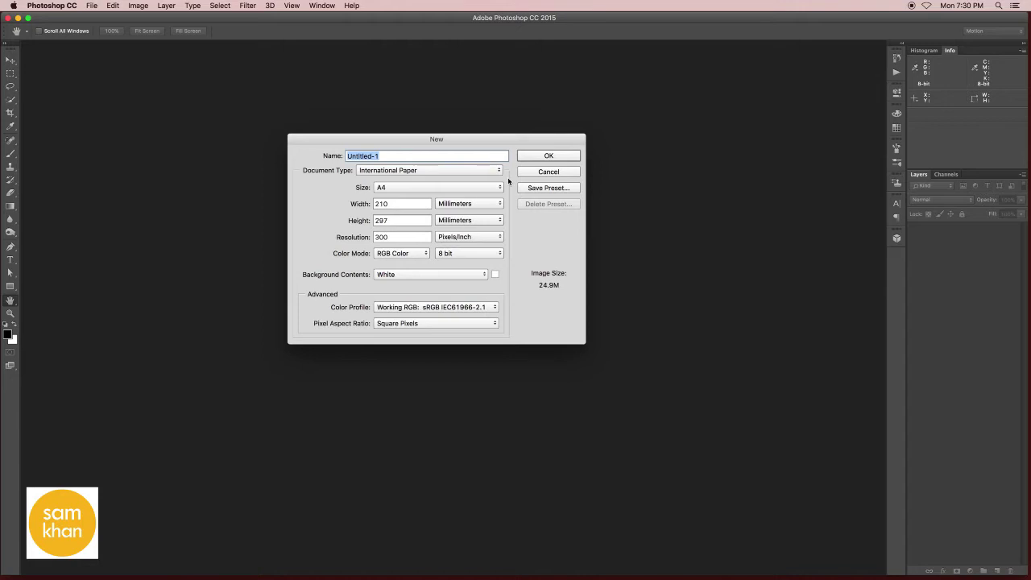
double_click(377, 237)
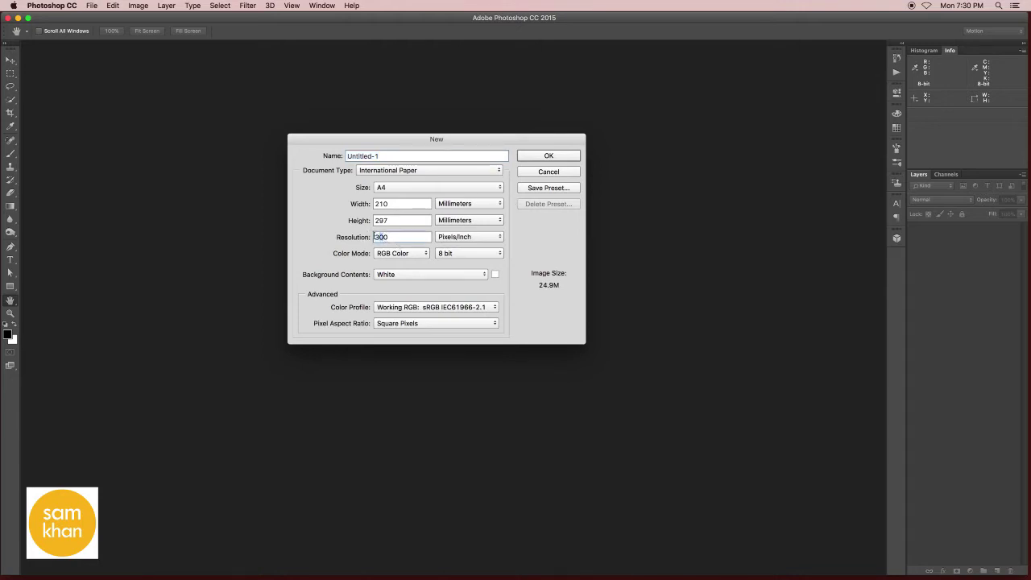
text(150)
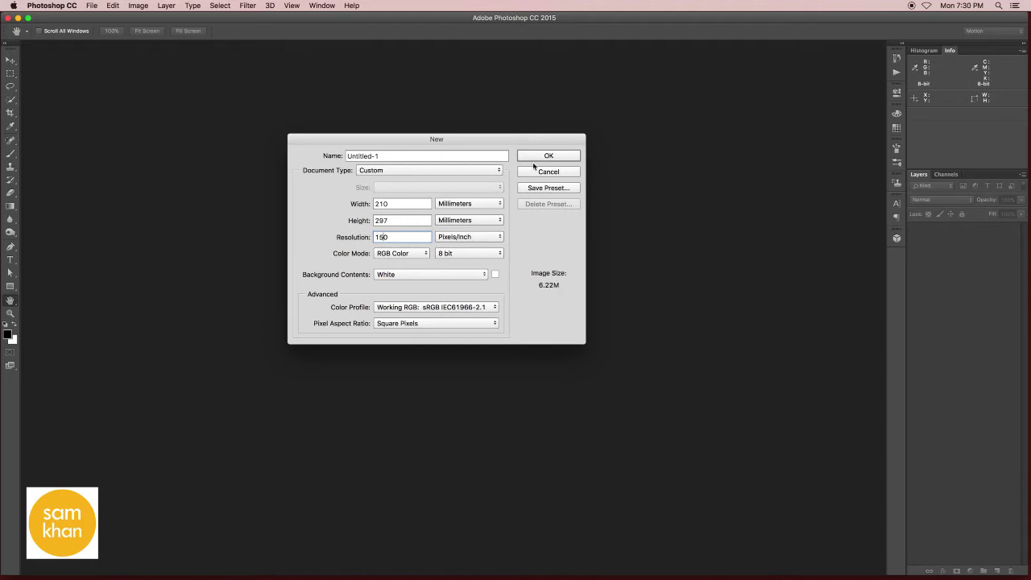
click(539, 160)
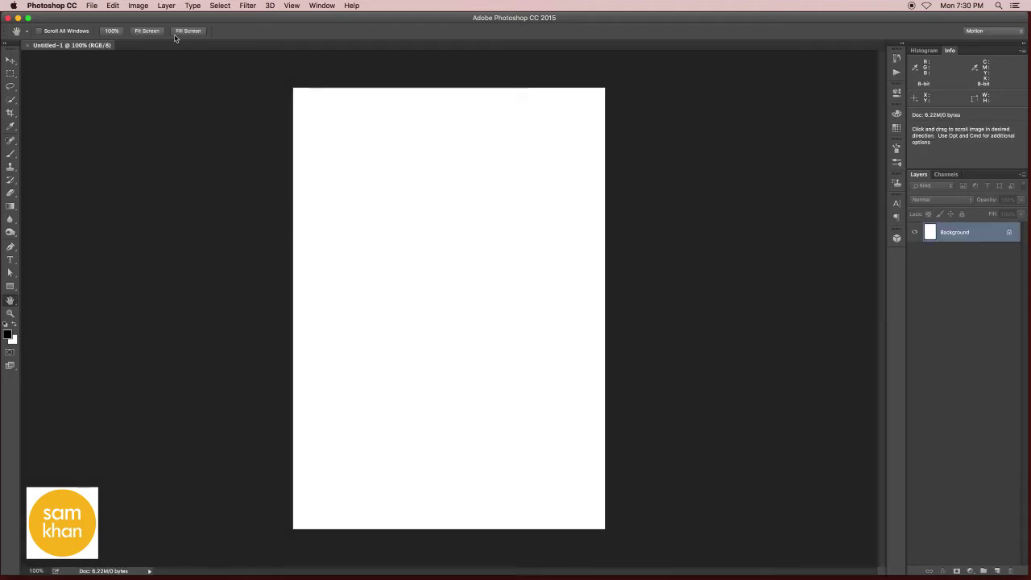
Place the spotlight PNG and scale it up to cover the whole A4 page
click(139, 5)
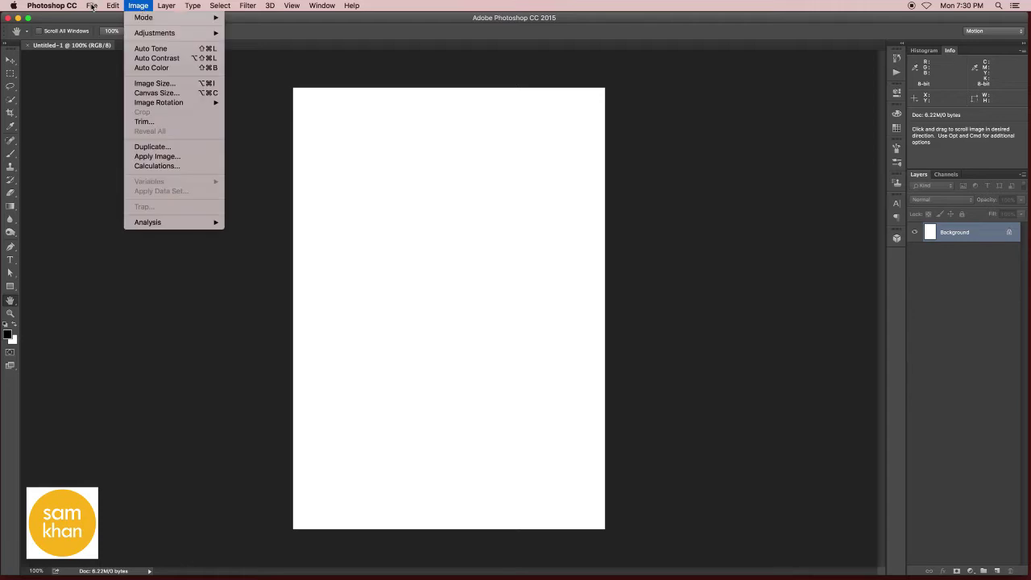
click(91, 5)
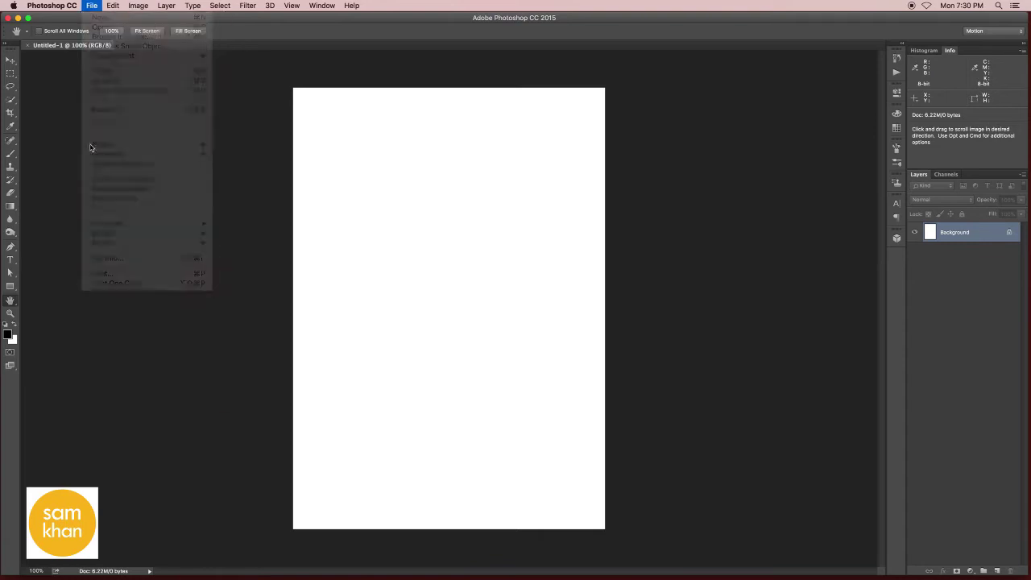
click(91, 6)
click(127, 199)
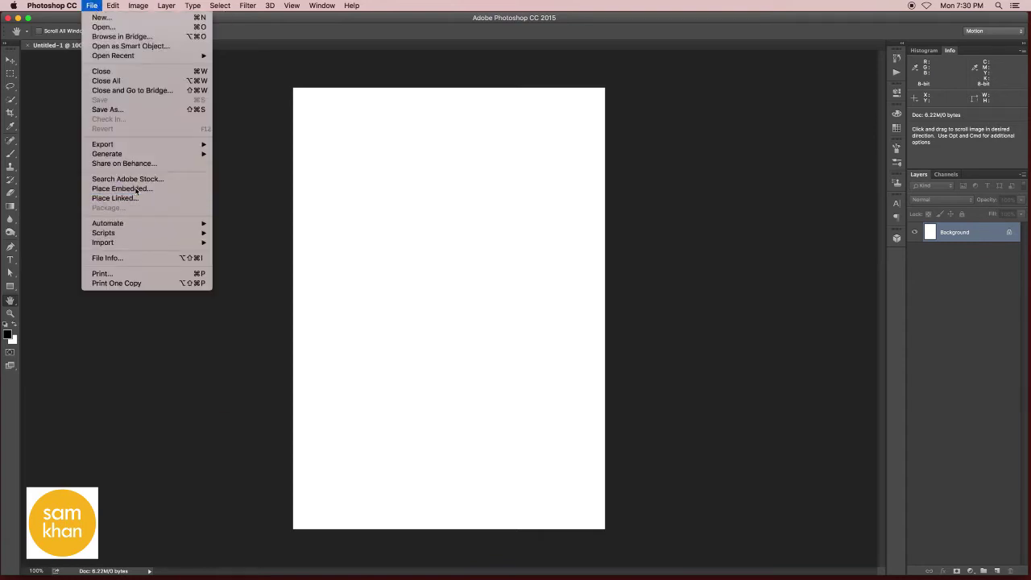
click(433, 123)
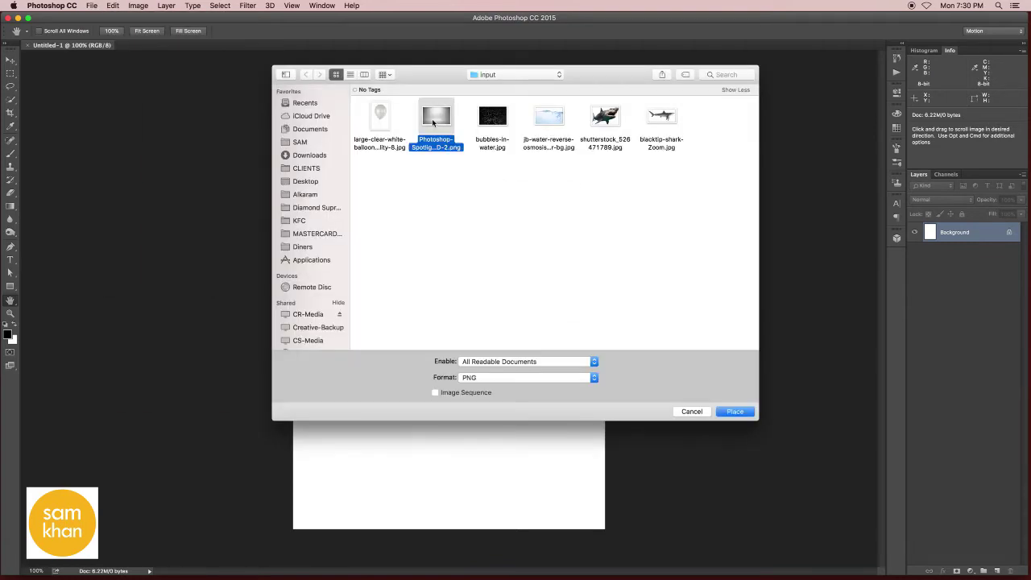
click(733, 412)
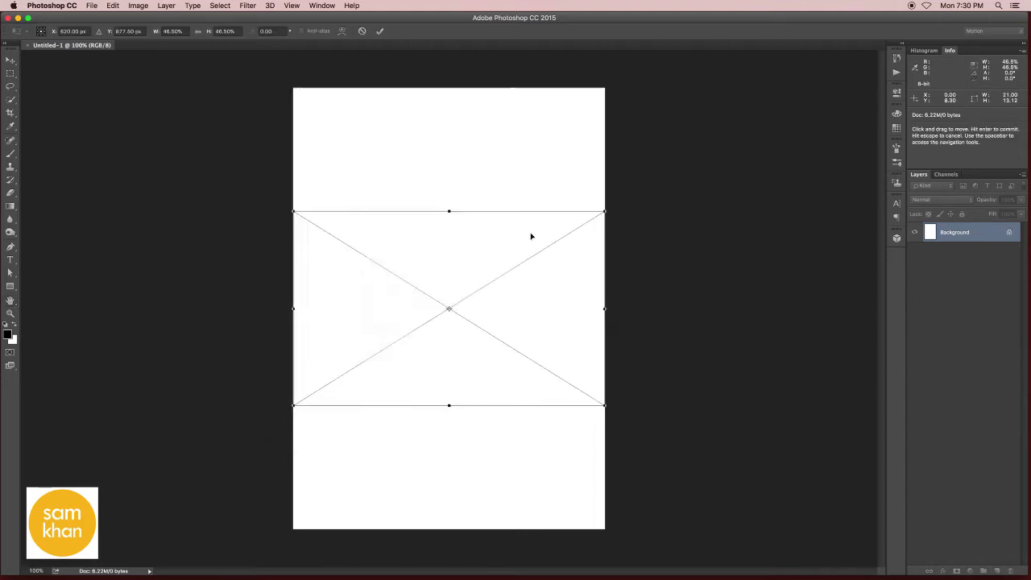
drag(605, 212, 806, 87)
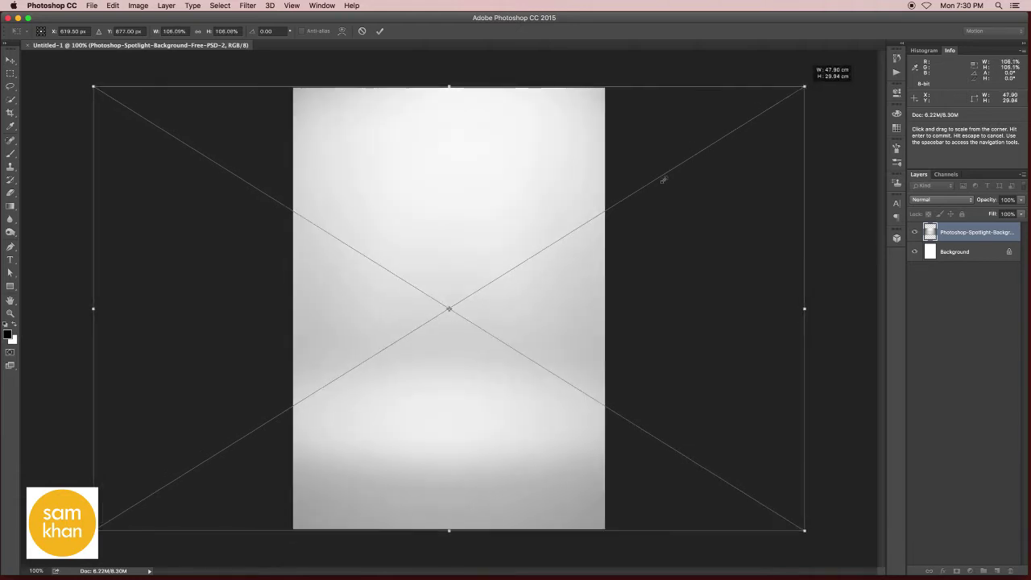
drag(522, 406, 540, 408)
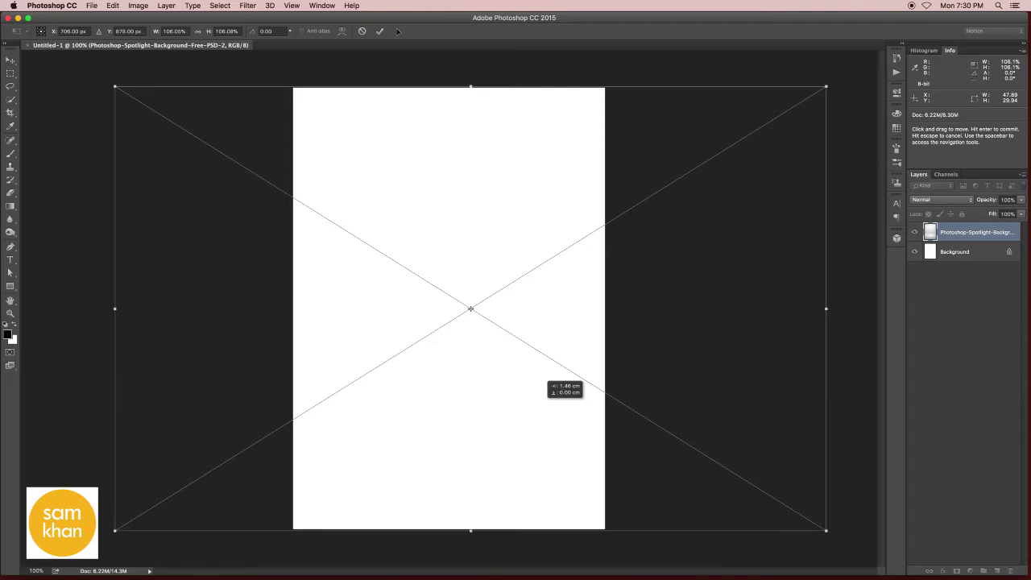
key(Escape)
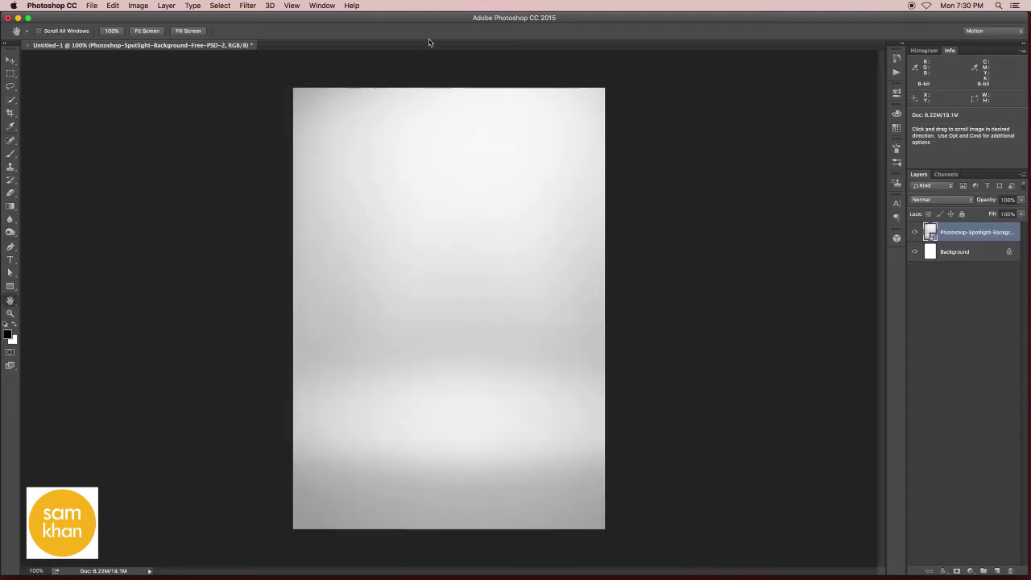
Add a Hue/Saturation adjustment layer with Colorize on, Hue 182 and Saturation 25
click(971, 571)
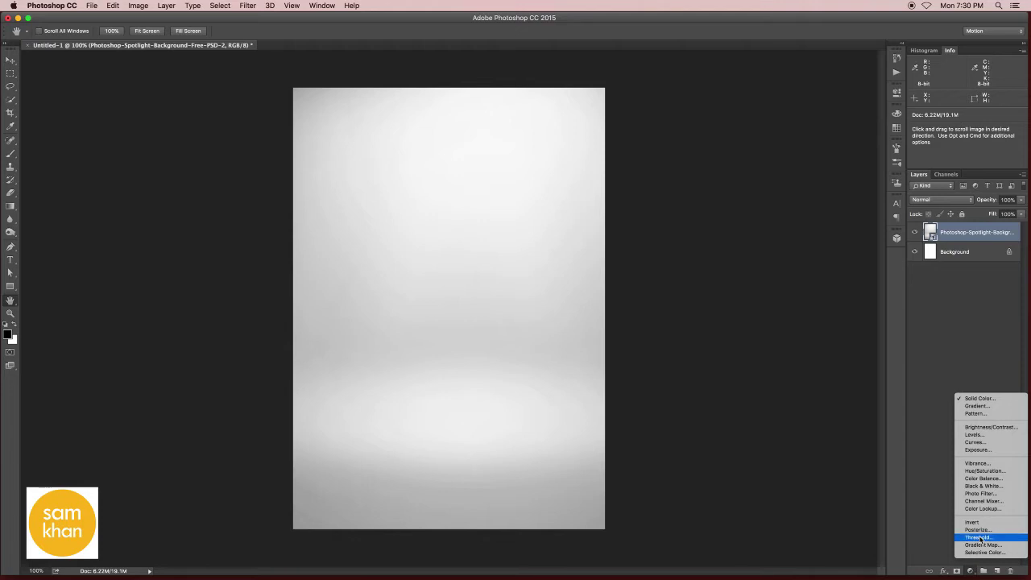
click(980, 473)
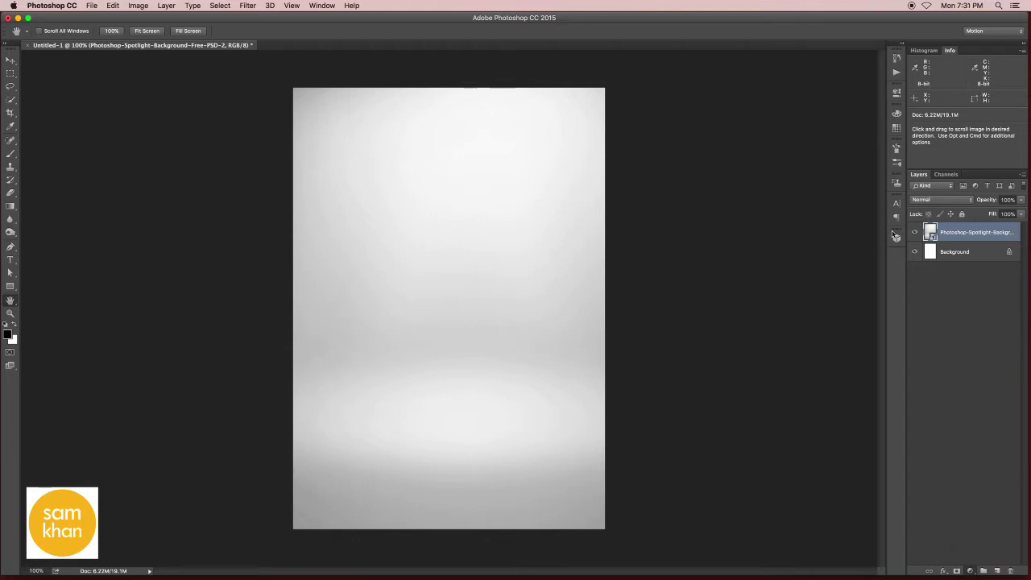
click(831, 211)
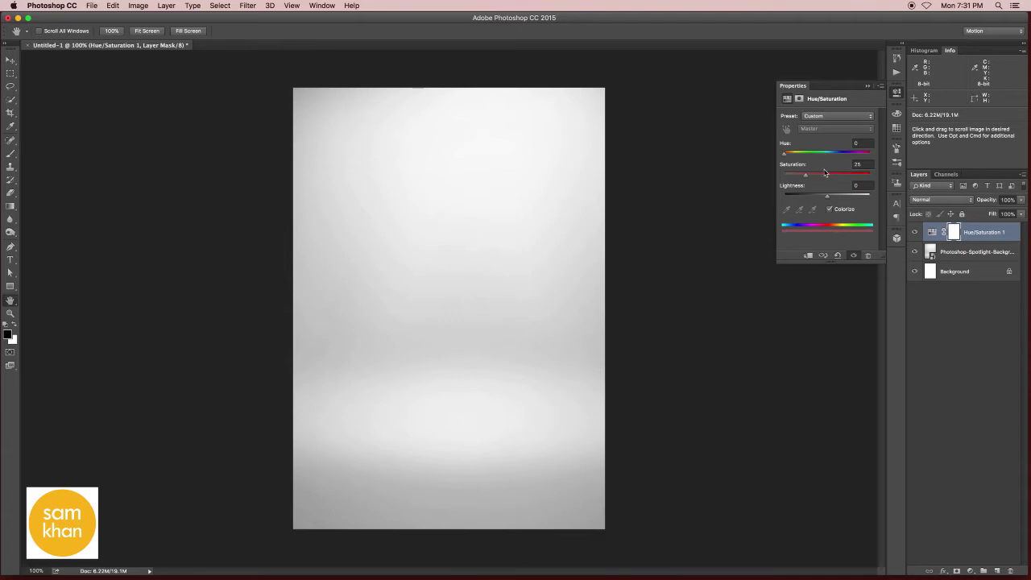
drag(787, 153, 829, 158)
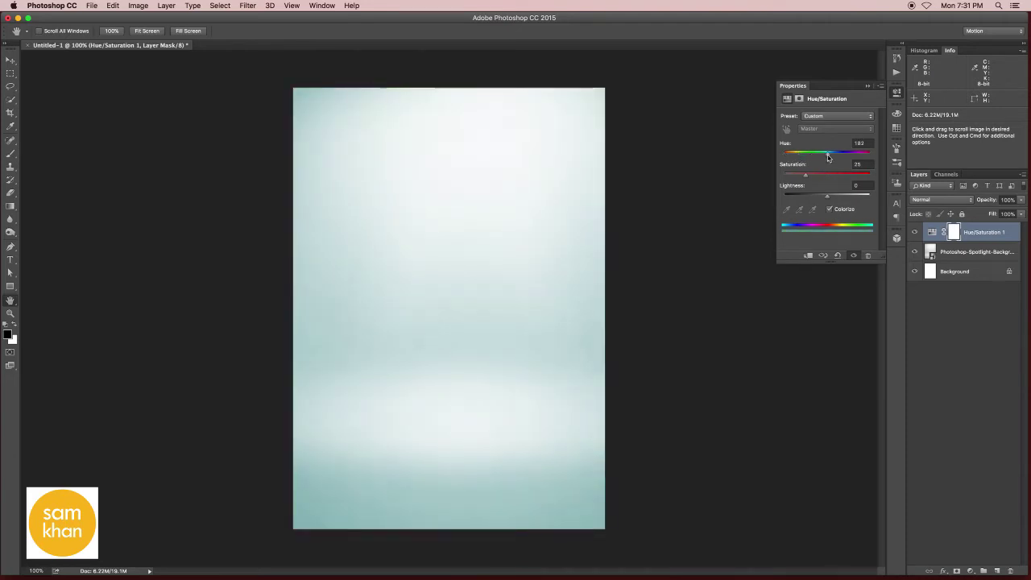
click(987, 232)
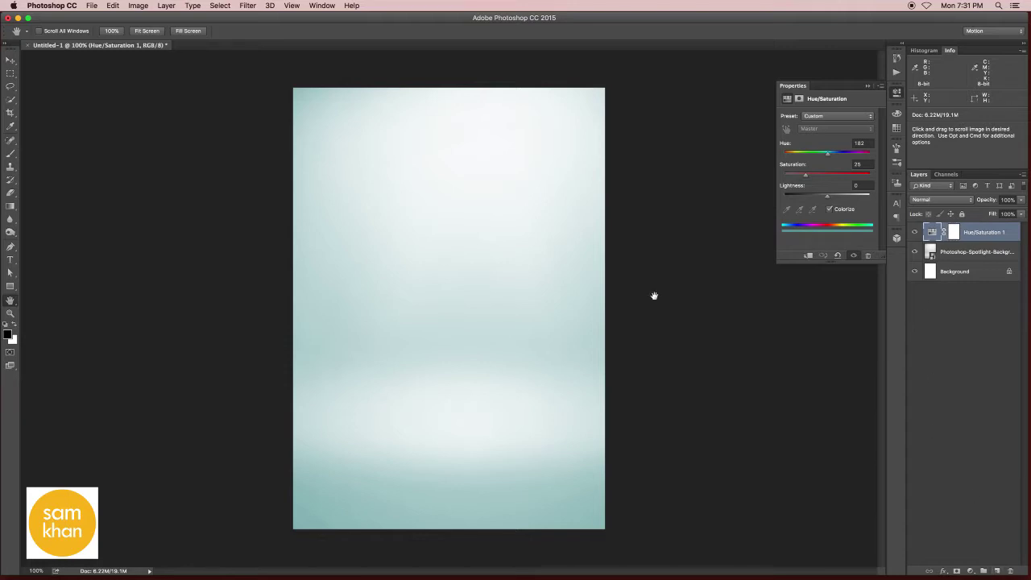
click(91, 6)
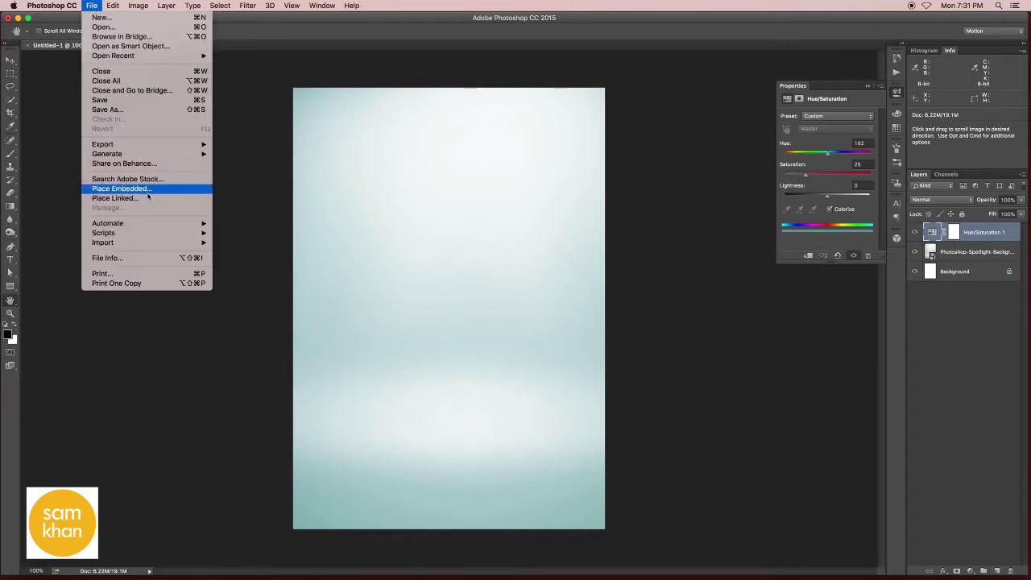
Embed the white balloon photo, scale it down, and set its layer to Multiply
click(121, 188)
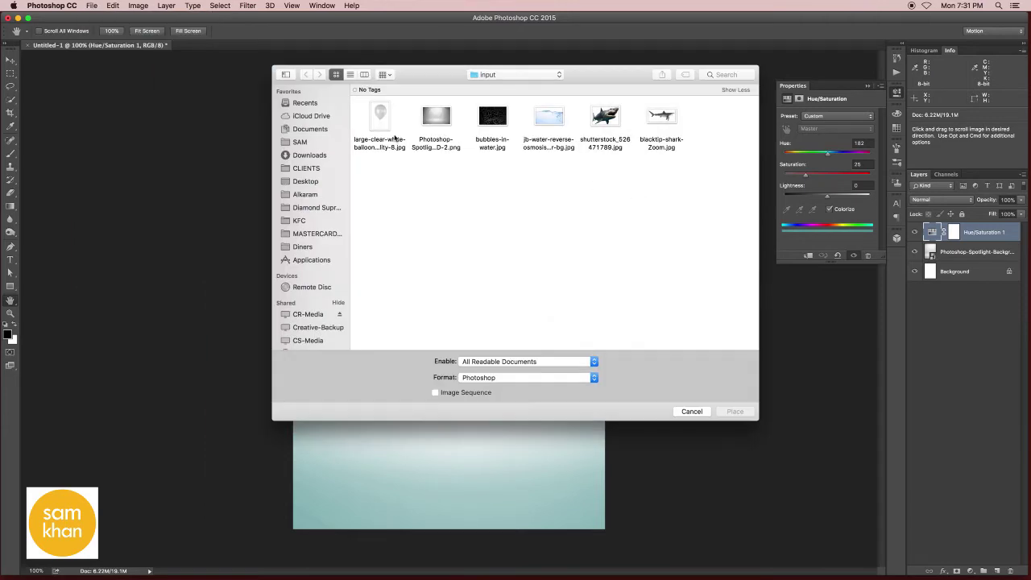
click(383, 120)
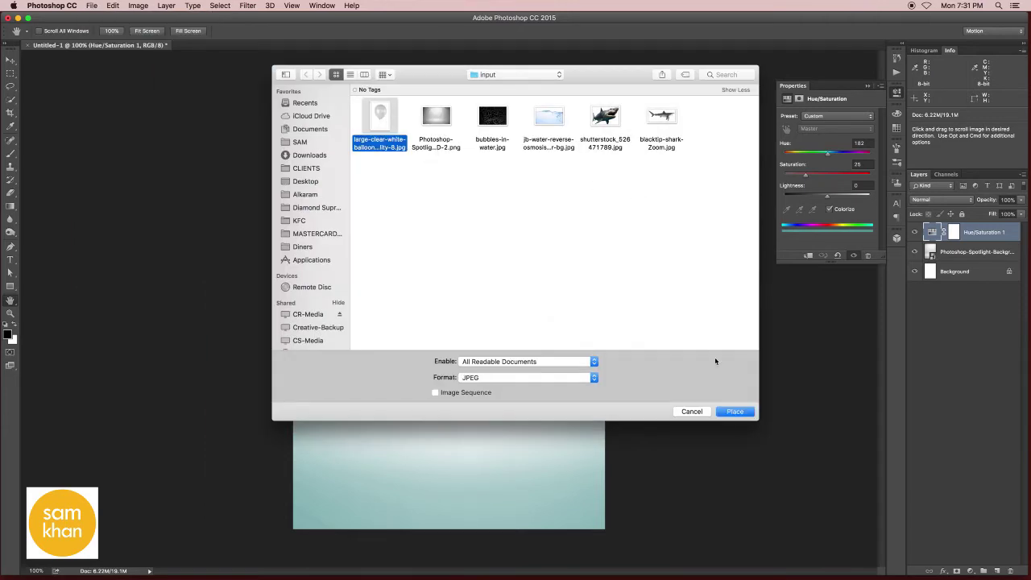
click(739, 412)
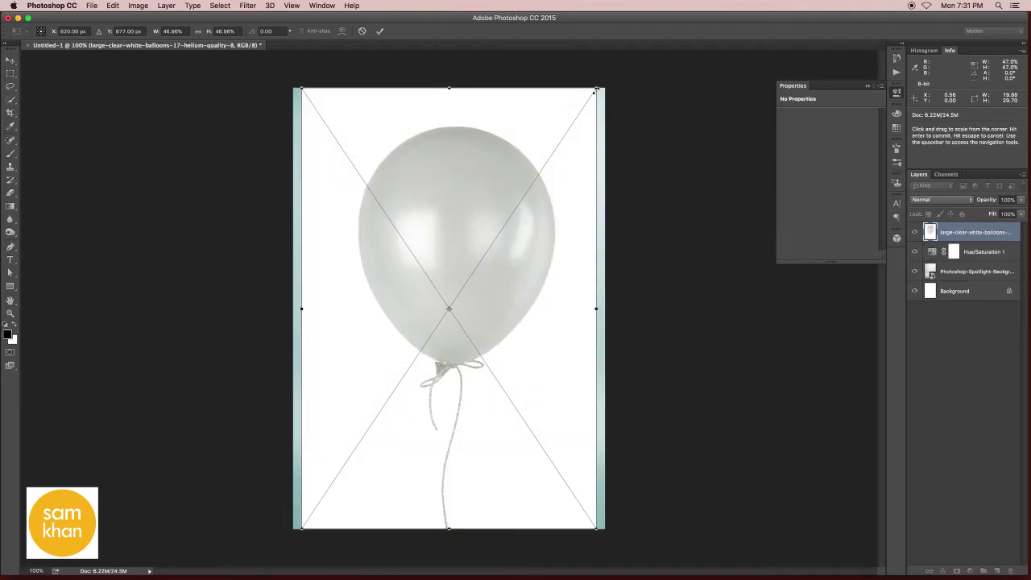
drag(596, 89, 571, 125)
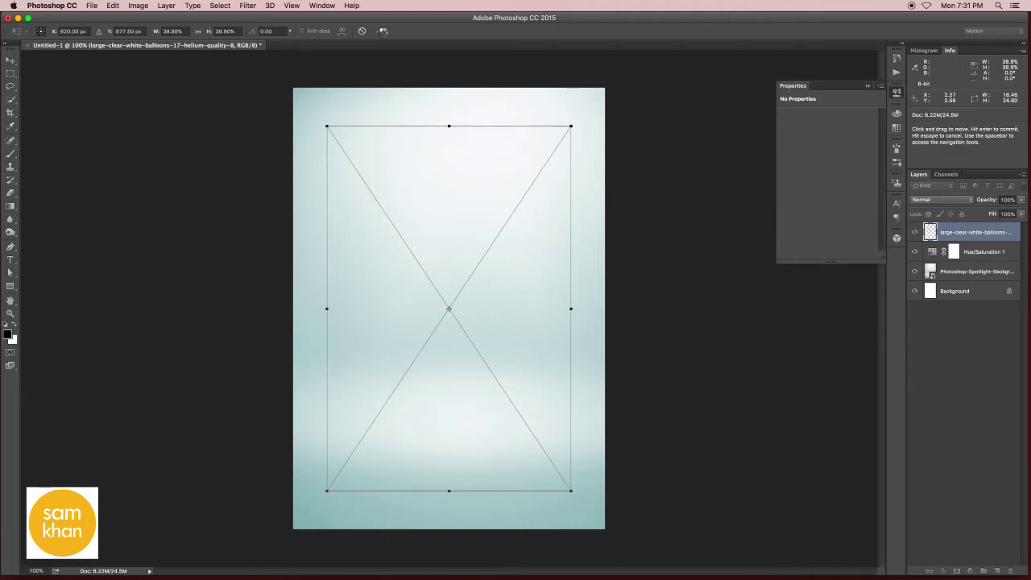
click(382, 31)
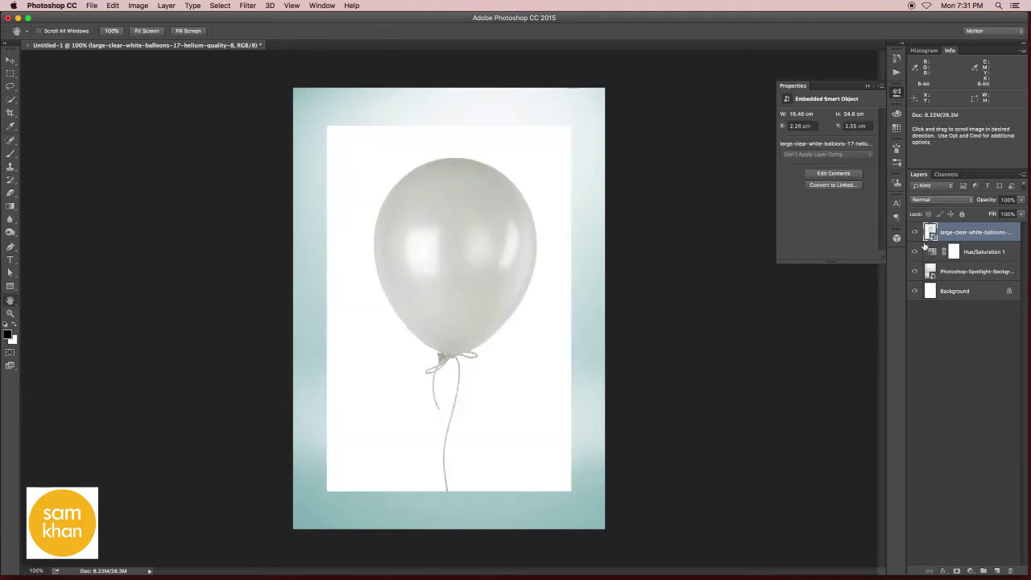
click(954, 201)
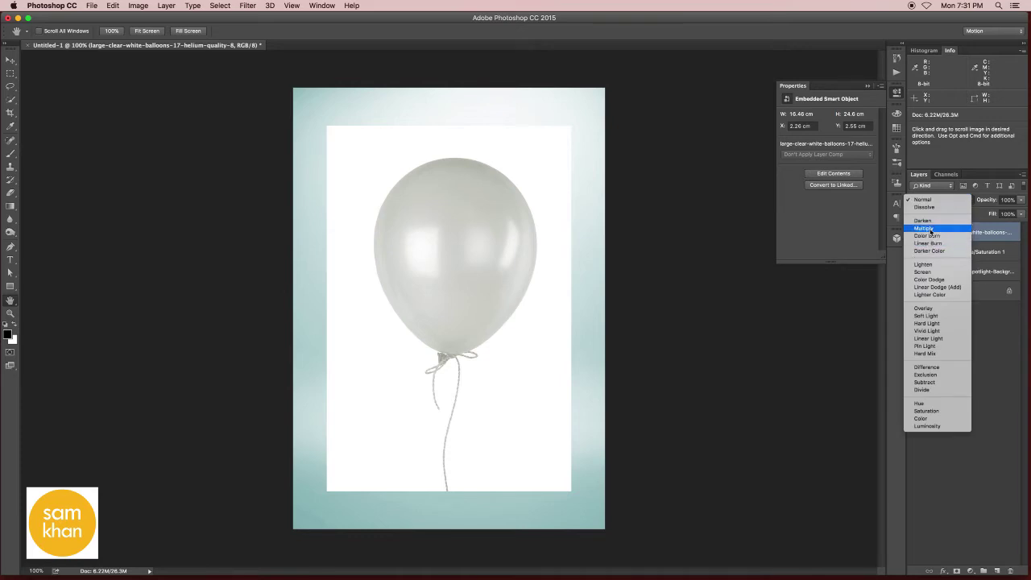
click(931, 231)
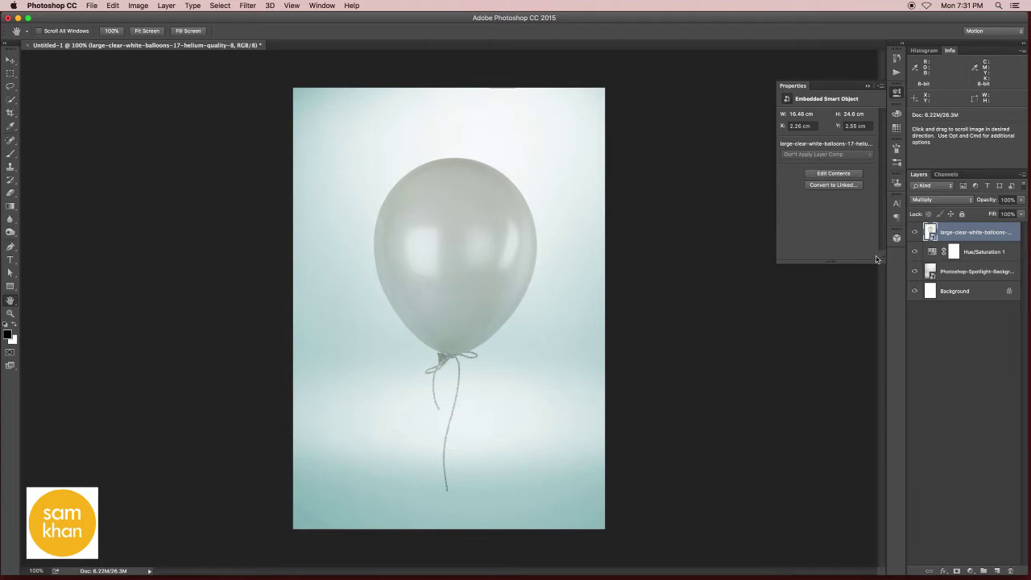
click(970, 253)
Embed the water photo, scaled down and moved over the balloon
click(983, 234)
scroll(453, 275, up, 5)
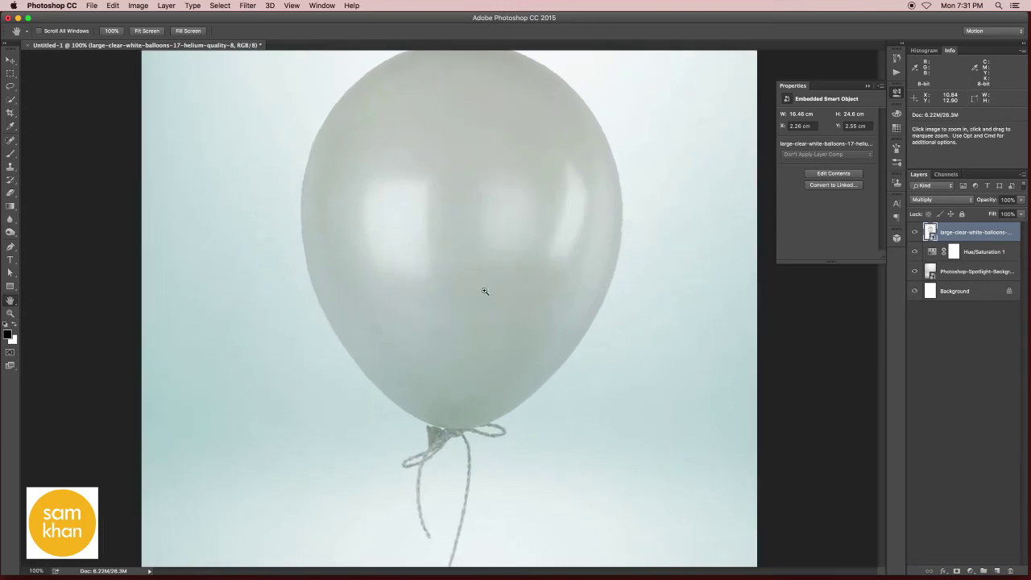
scroll(483, 288, down, 2)
scroll(511, 299, right, 1)
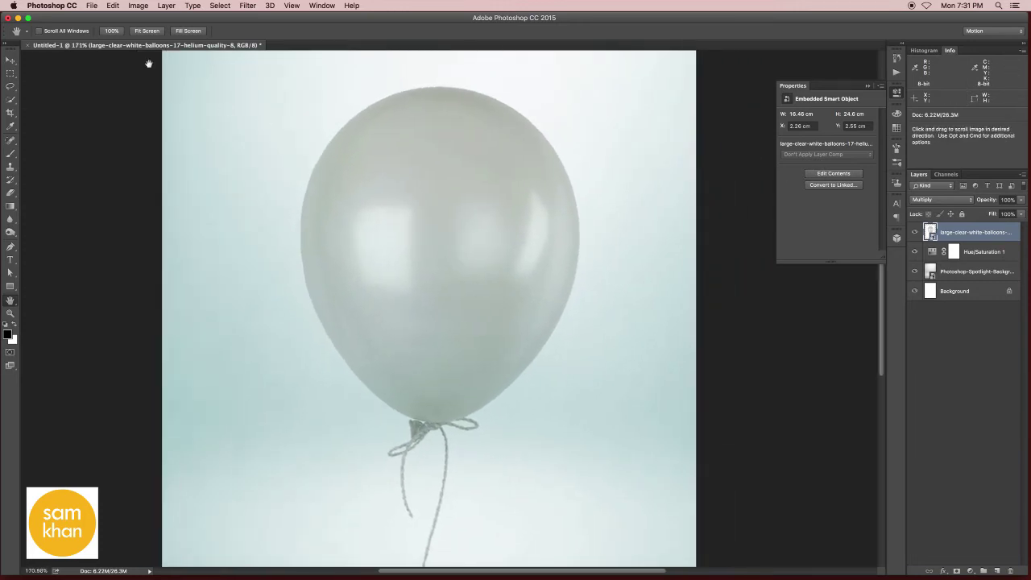
click(95, 10)
click(156, 193)
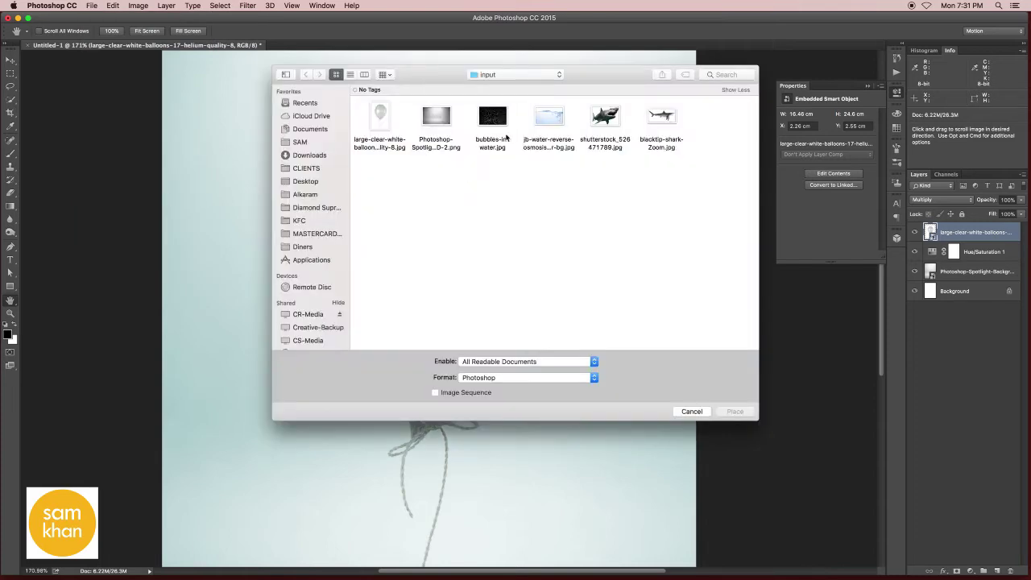
click(548, 120)
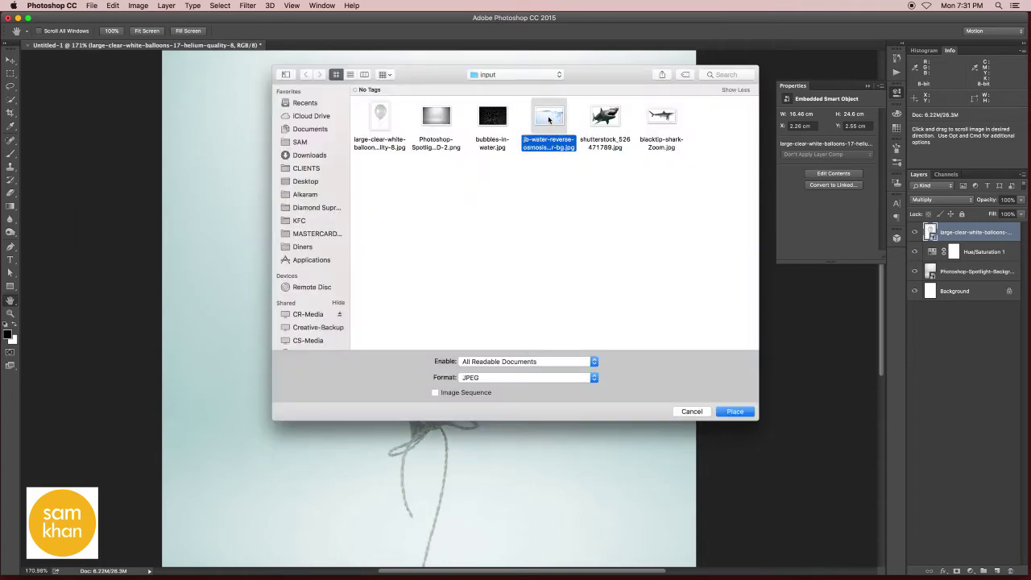
click(737, 411)
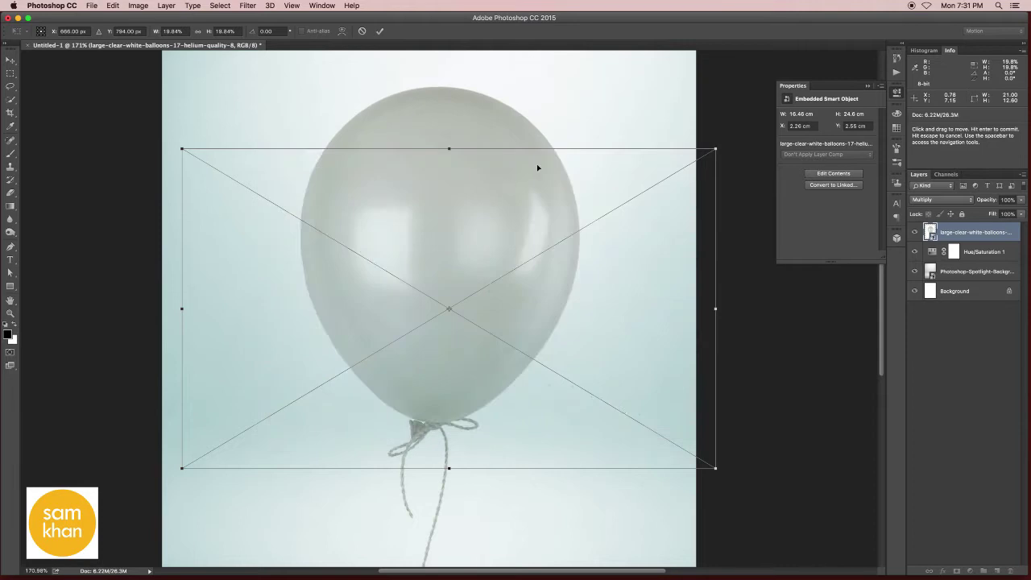
drag(715, 149, 592, 208)
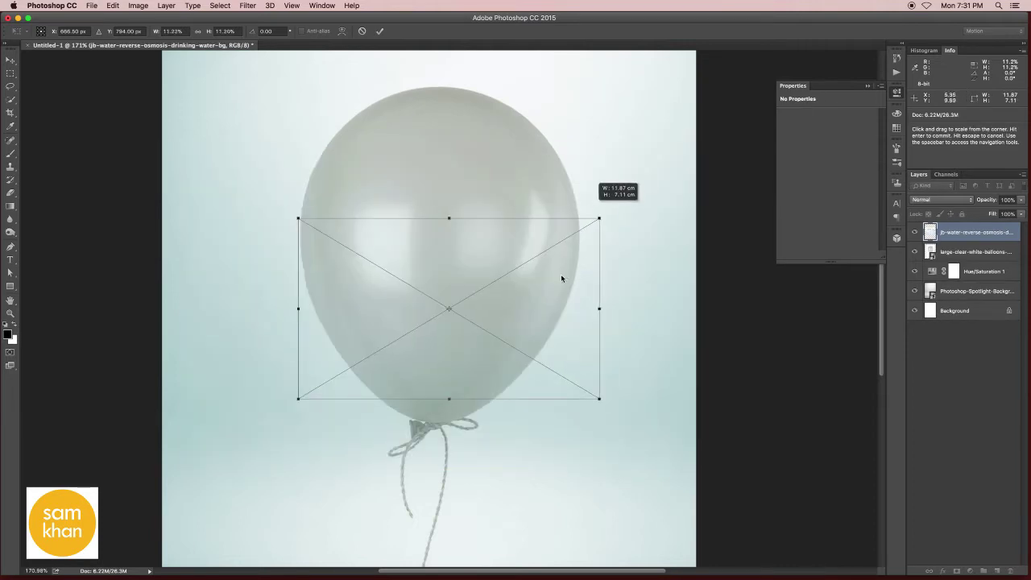
drag(553, 271, 539, 244)
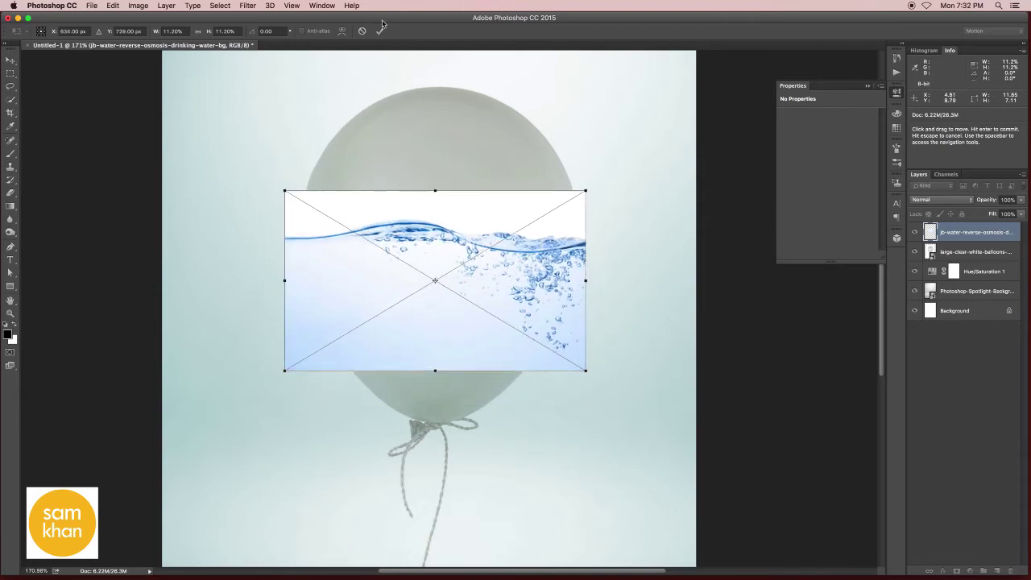
key(Return)
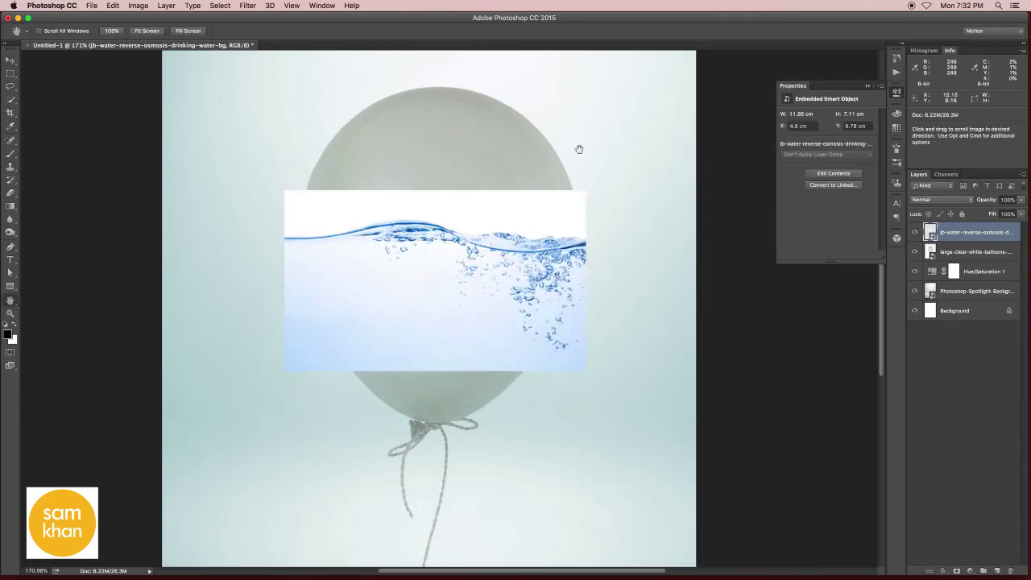
Set the water layer to 35% opacity and align it inside the balloon
drag(1022, 200, 998, 212)
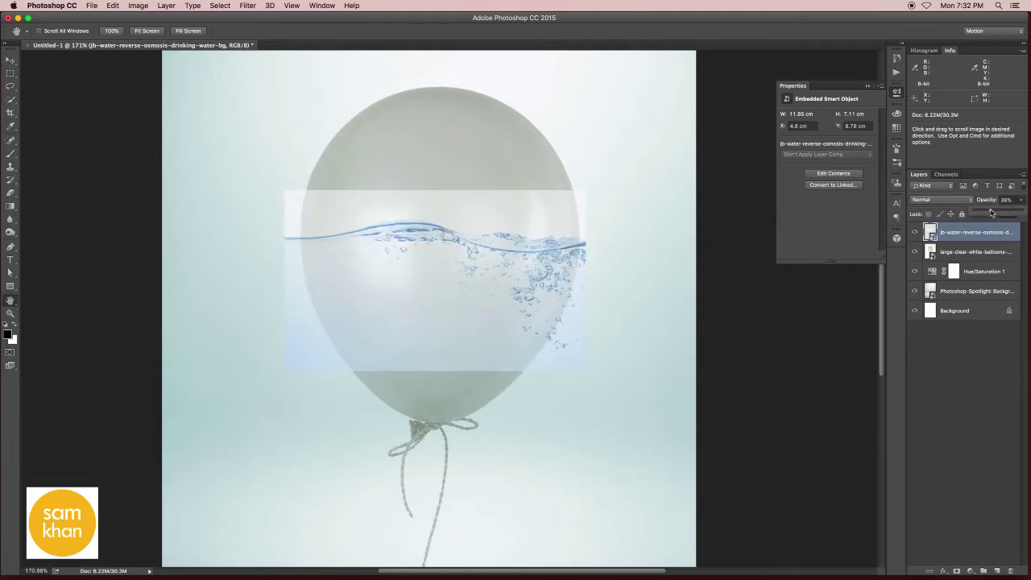
super+click(522, 289)
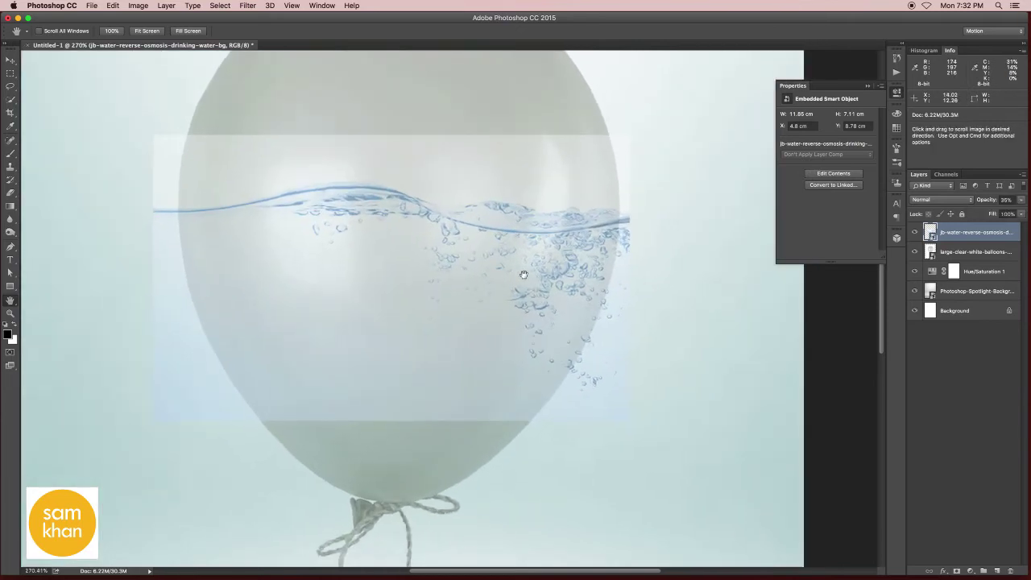
drag(523, 275, 573, 271)
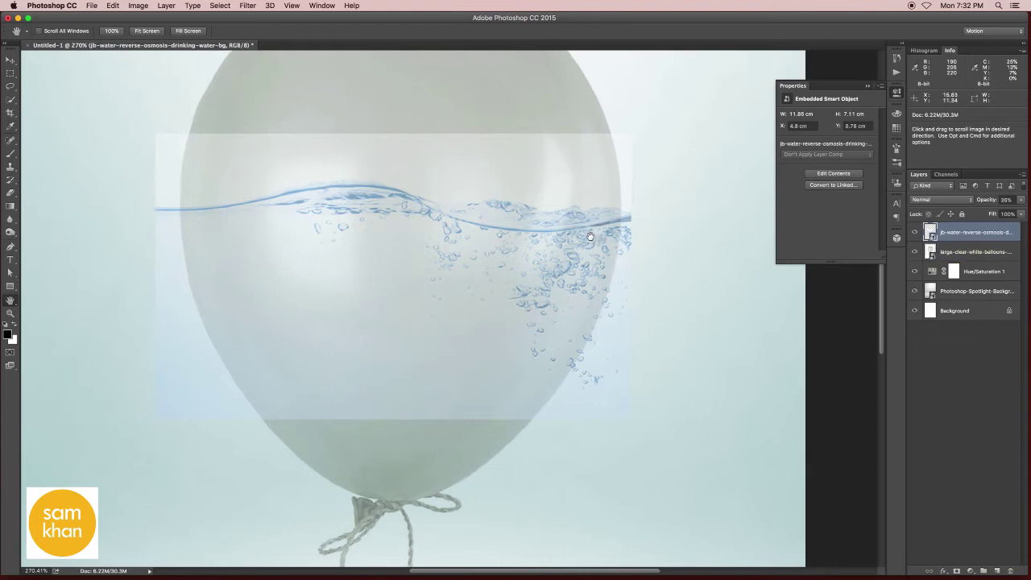
drag(542, 226, 550, 228)
key(v)
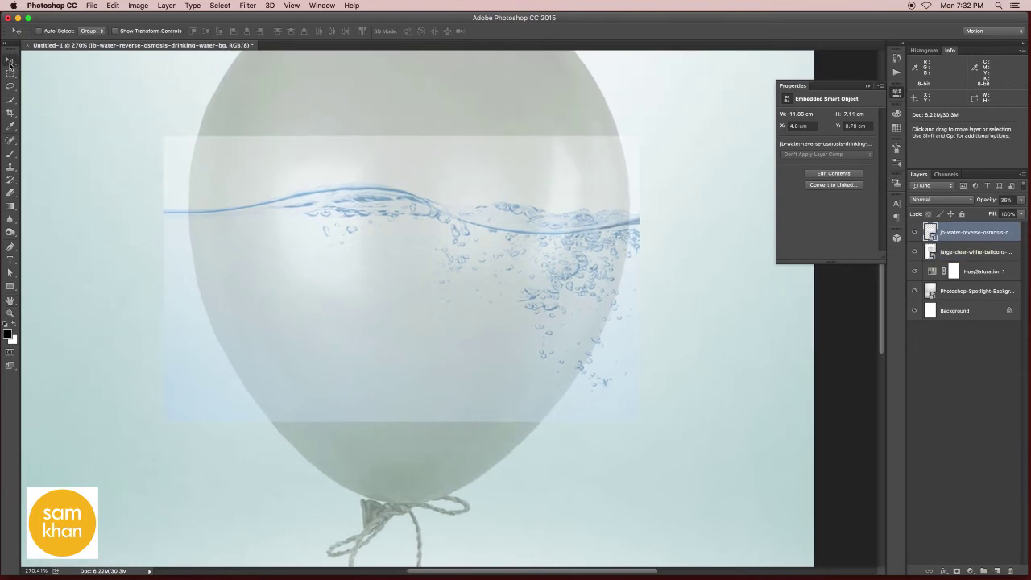
drag(435, 218, 435, 218)
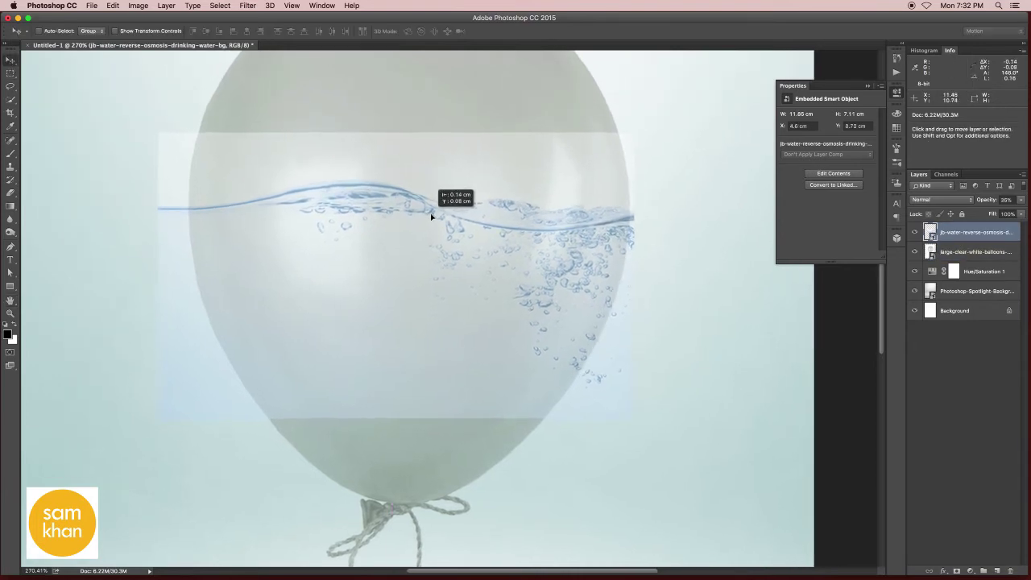
drag(457, 286, 475, 288)
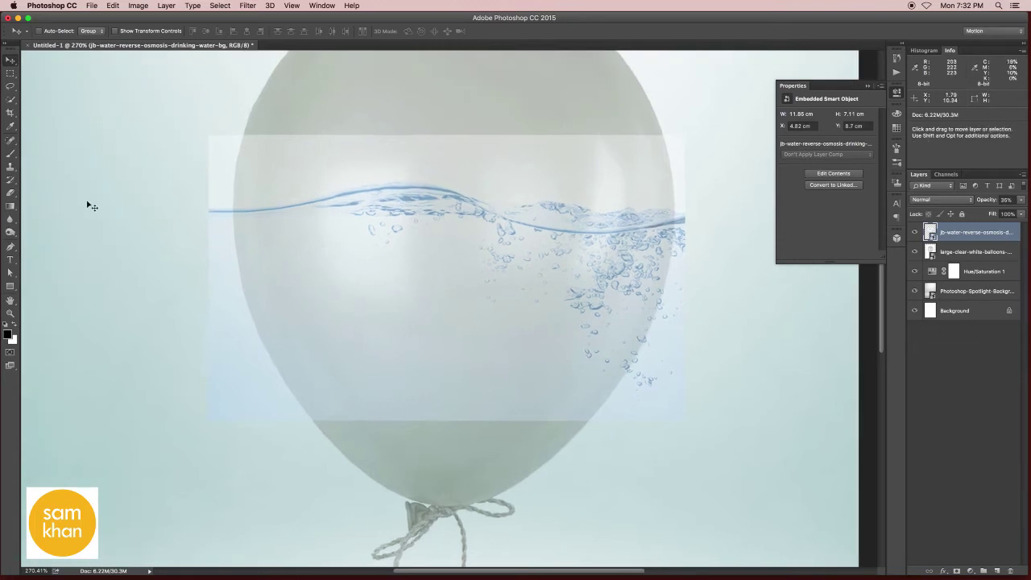
click(17, 250)
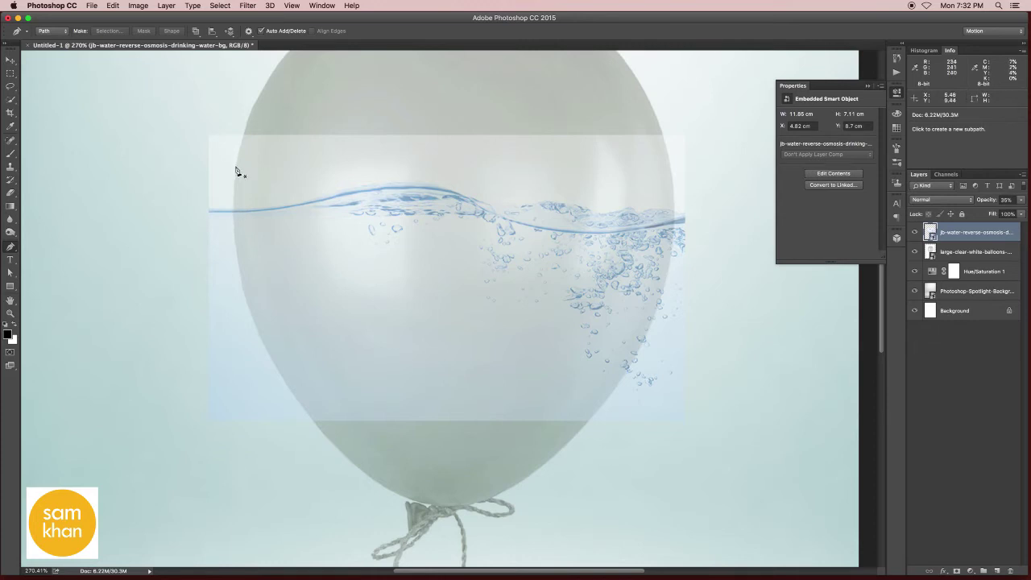
Trace a pen path down the balloon's left side and around its lower-left edge
click(245, 135)
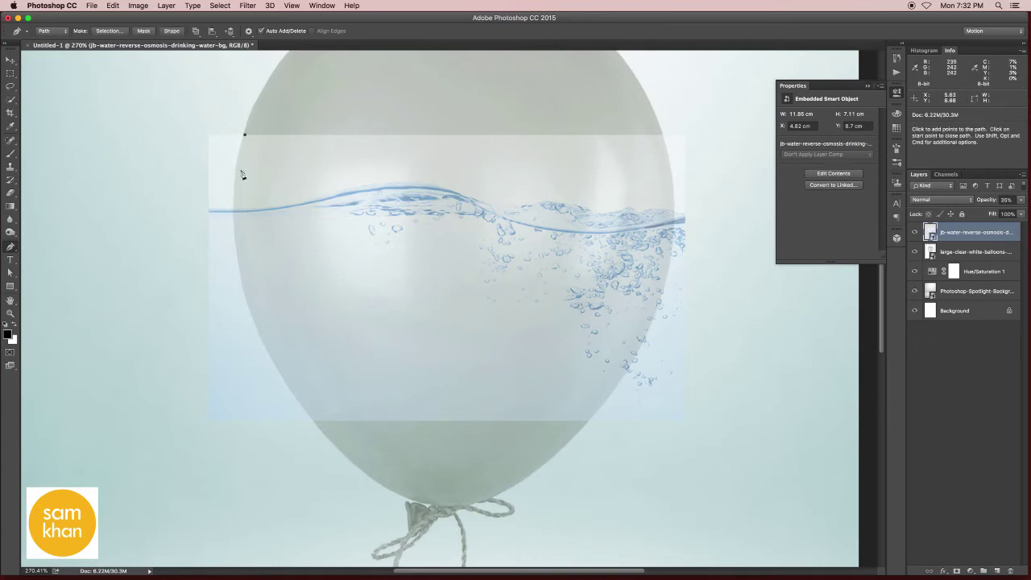
key(ctrl+z)
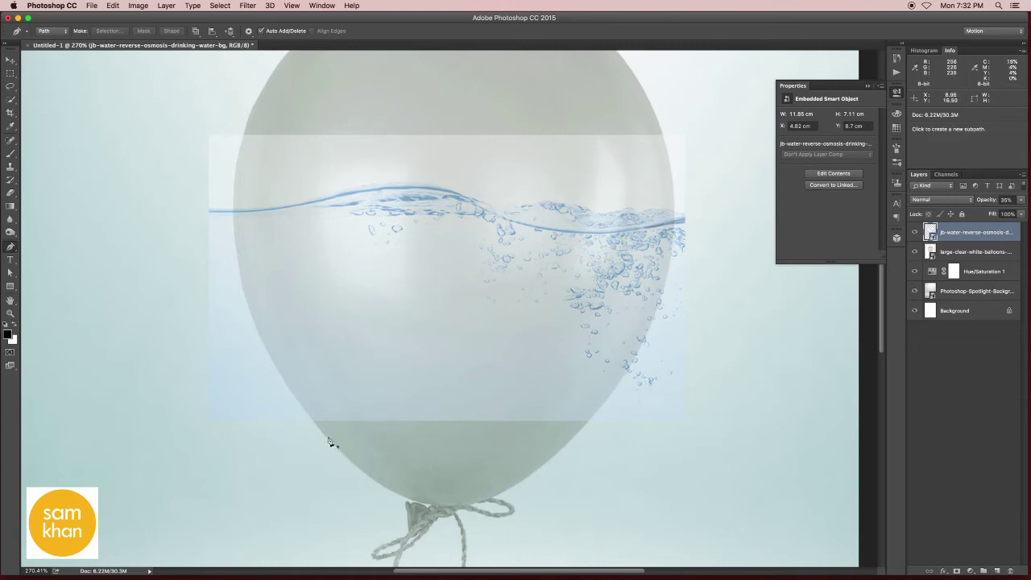
key(space)
drag(322, 194, 328, 291)
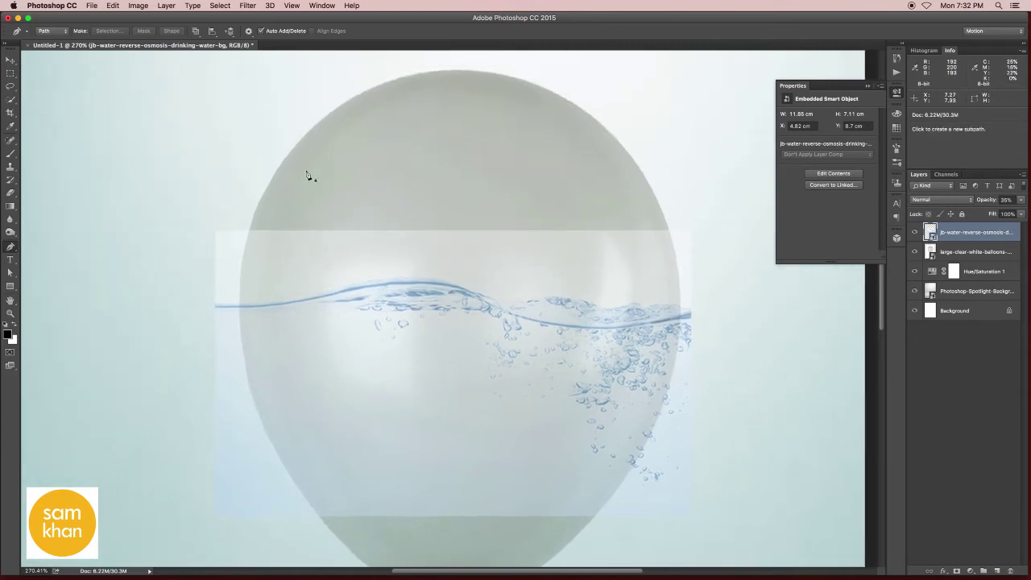
click(283, 166)
scroll(265, 274, down, 2)
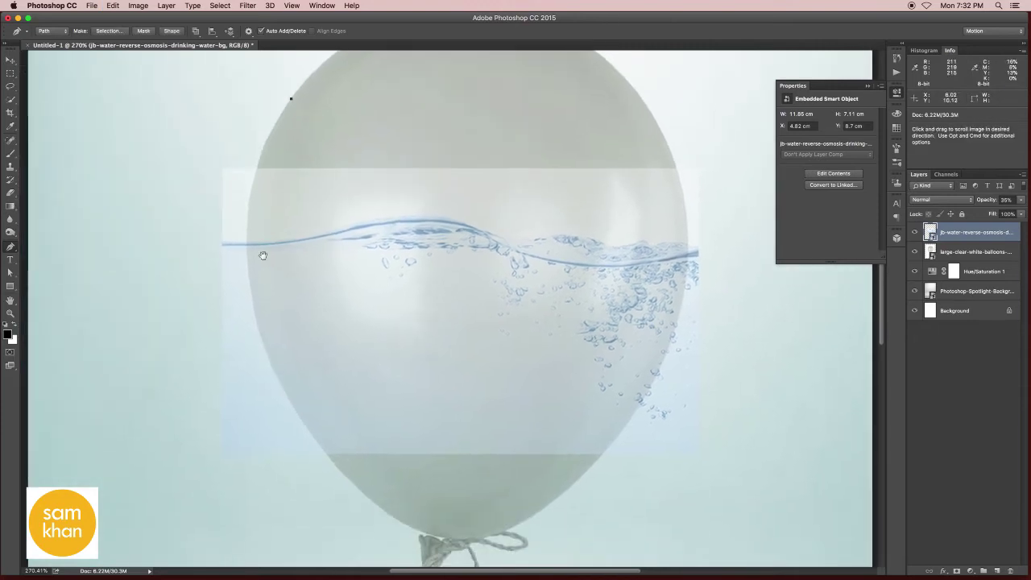
click(246, 234)
click(250, 282)
click(256, 331)
drag(258, 335, 270, 389)
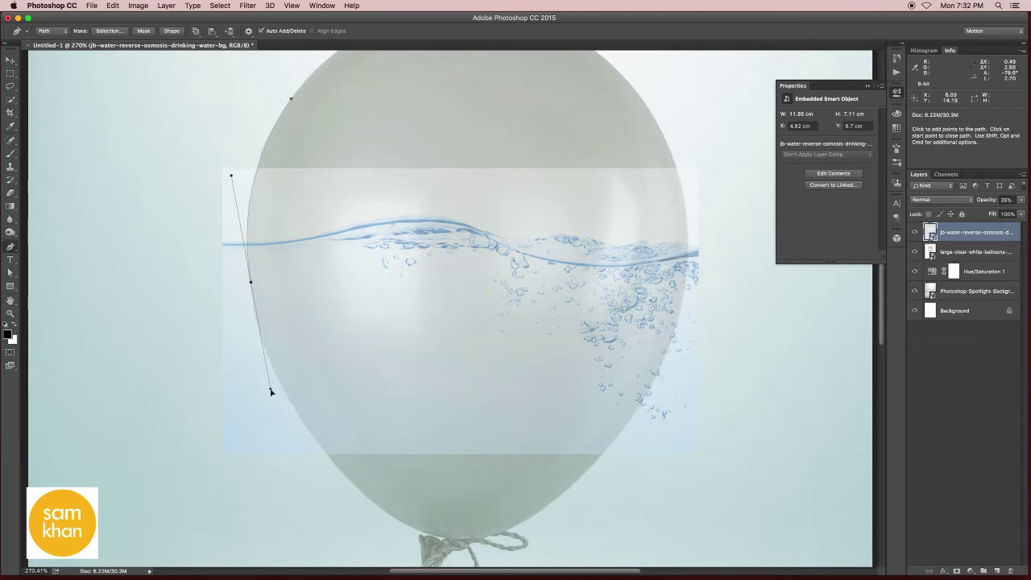
click(309, 434)
click(337, 467)
drag(368, 505, 375, 518)
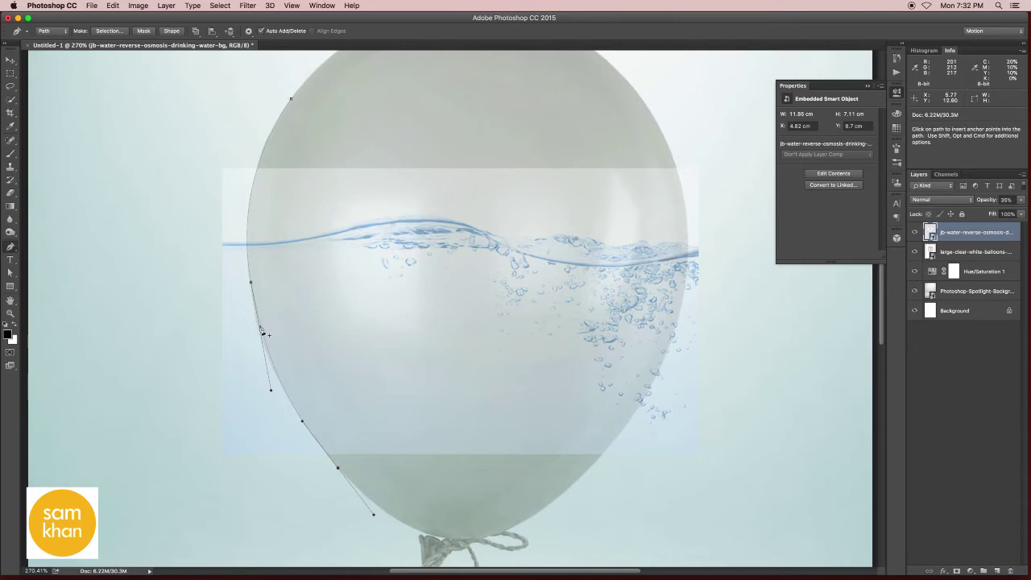
drag(271, 393, 268, 374)
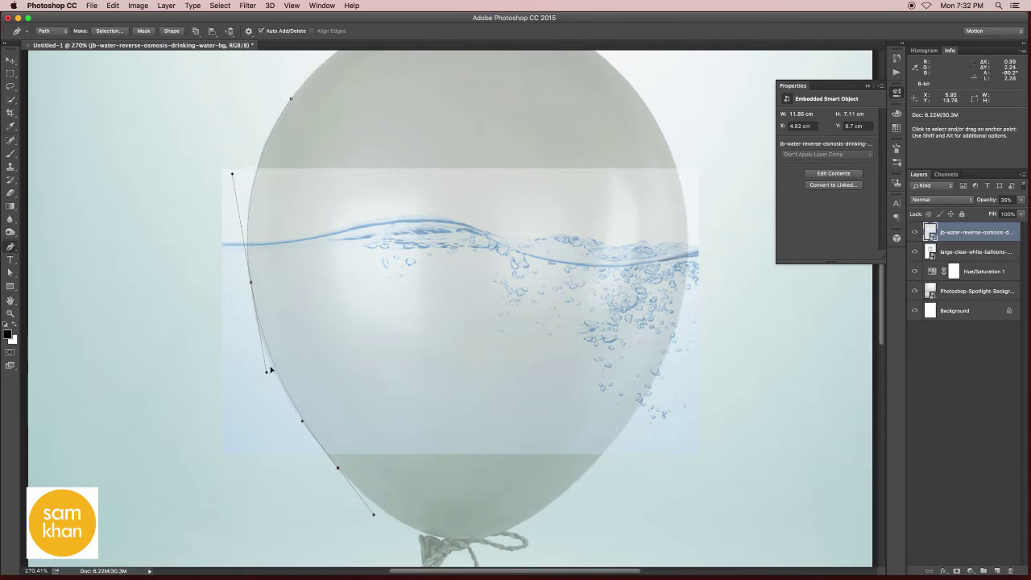
drag(338, 468, 315, 442)
drag(278, 393, 282, 393)
Continue the path past the knot, up the right edge, and close it across the top
scroll(290, 395, down, 4)
scroll(290, 395, right, 2)
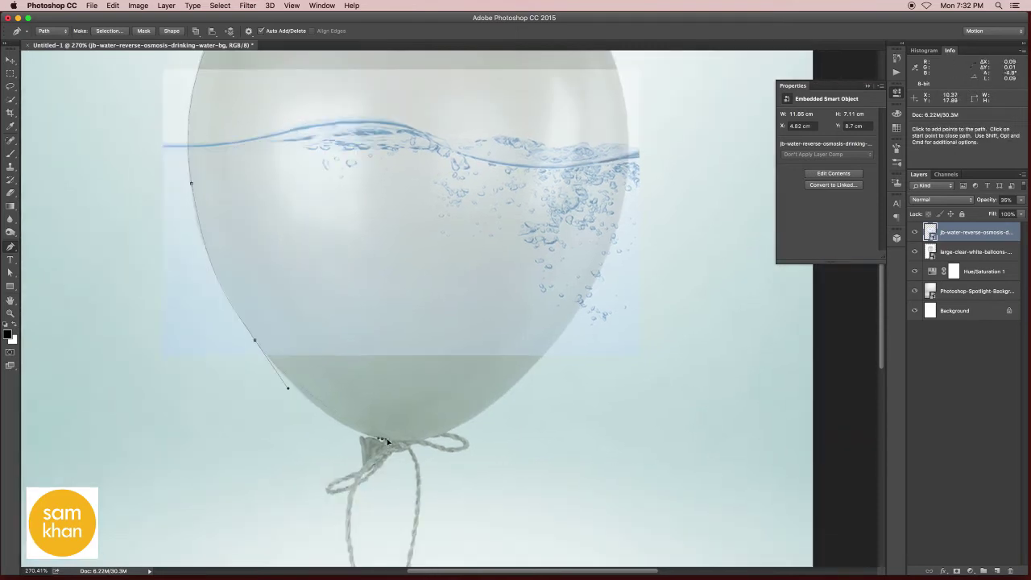
drag(459, 425, 476, 415)
drag(585, 299, 625, 231)
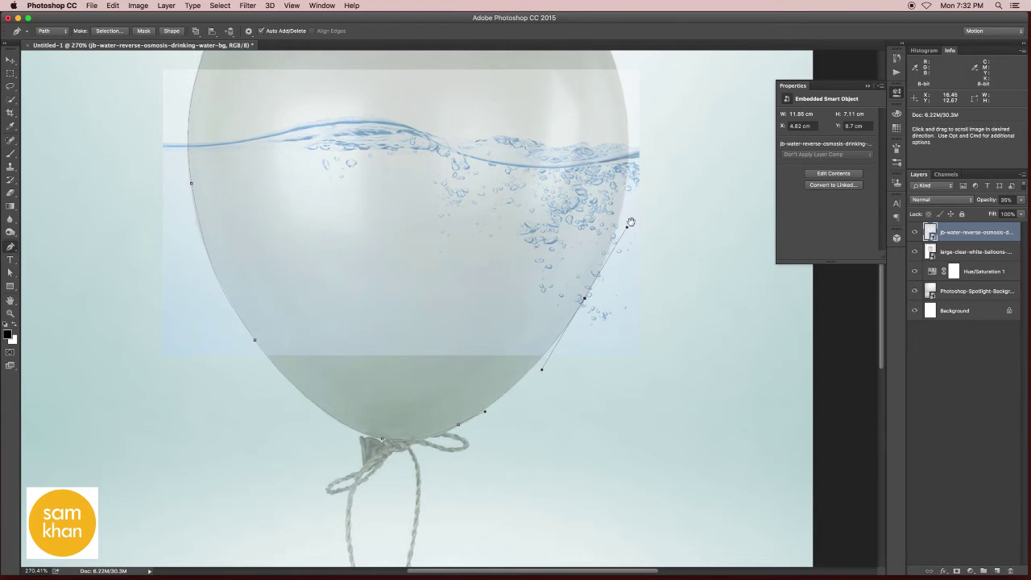
scroll(620, 217, up, 5)
scroll(620, 217, right, 1)
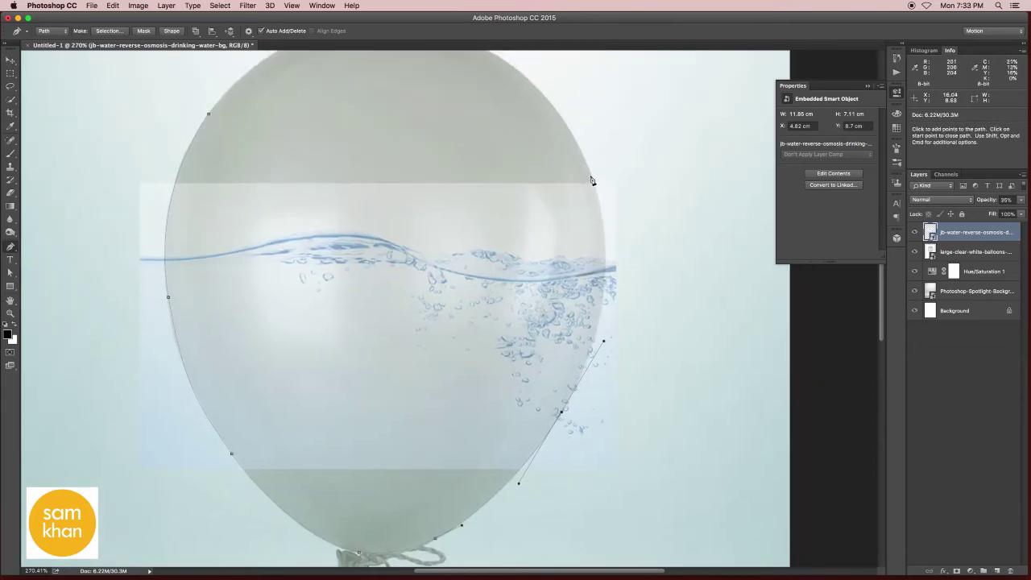
drag(591, 174, 564, 113)
scroll(568, 161, up, 4)
scroll(568, 161, left, 1)
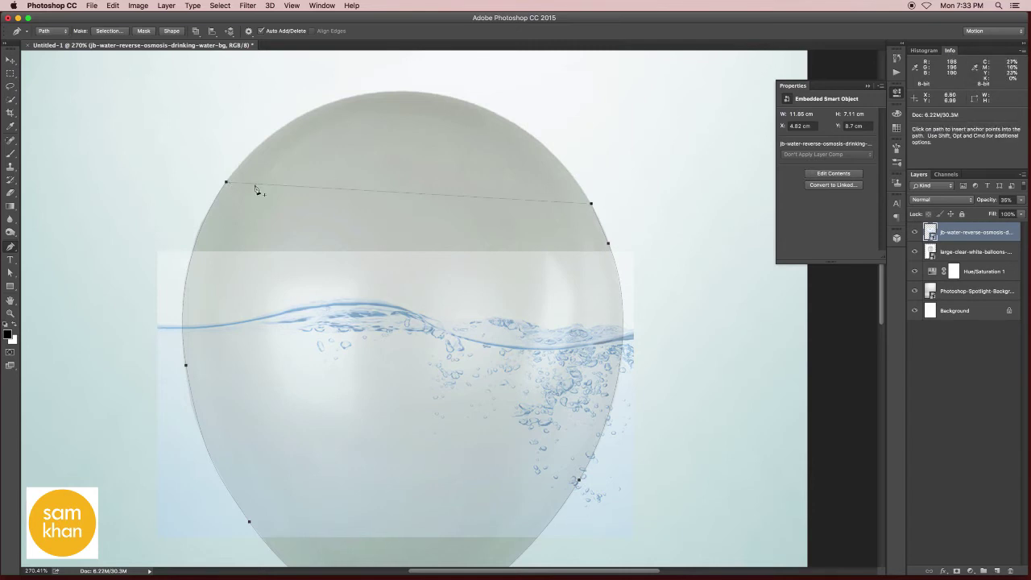
click(226, 181)
click(965, 251)
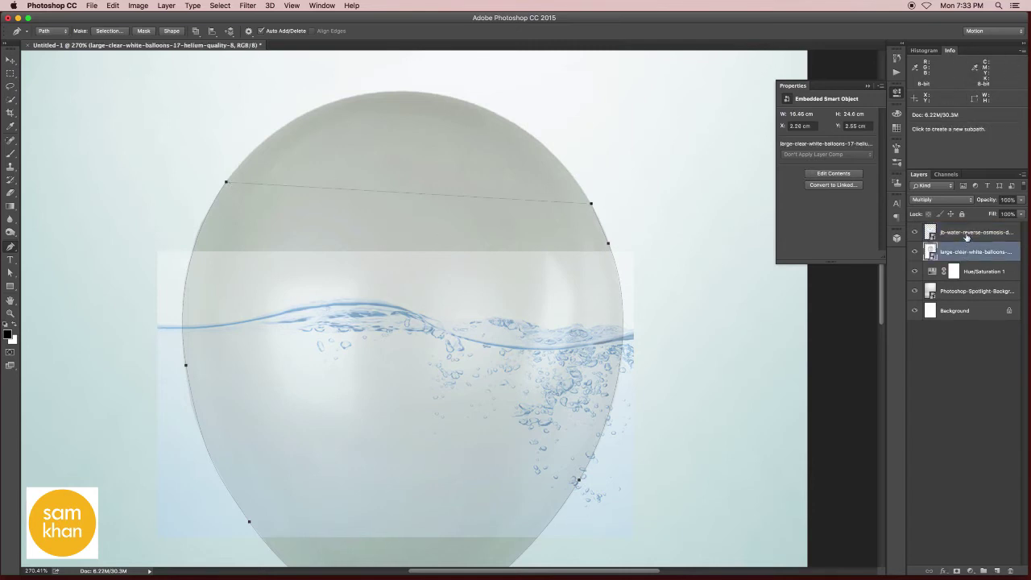
Fill a new layer above the balloon with white in the shape of the balloon path
click(967, 233)
click(969, 252)
click(997, 572)
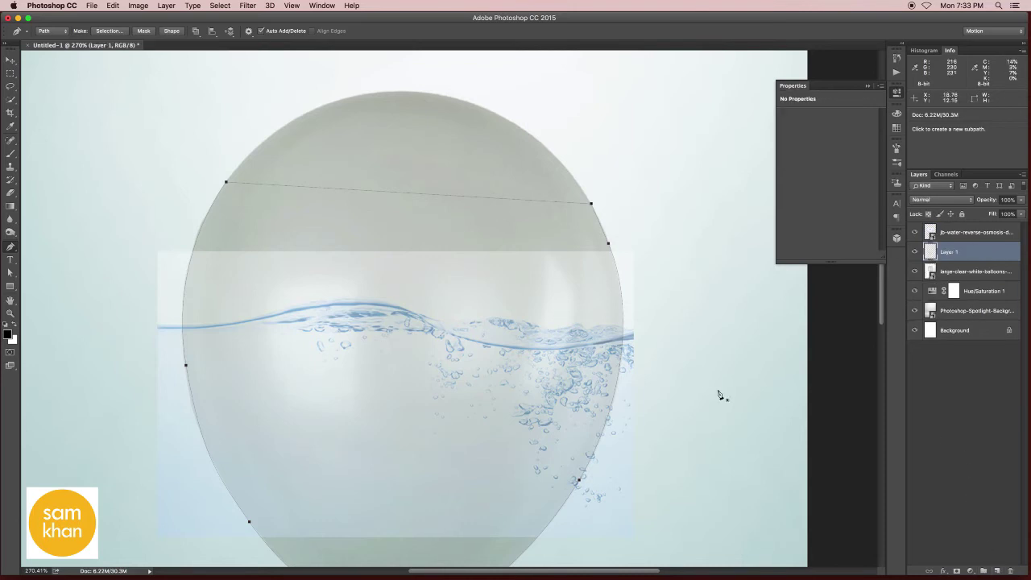
key(ctrl+Return)
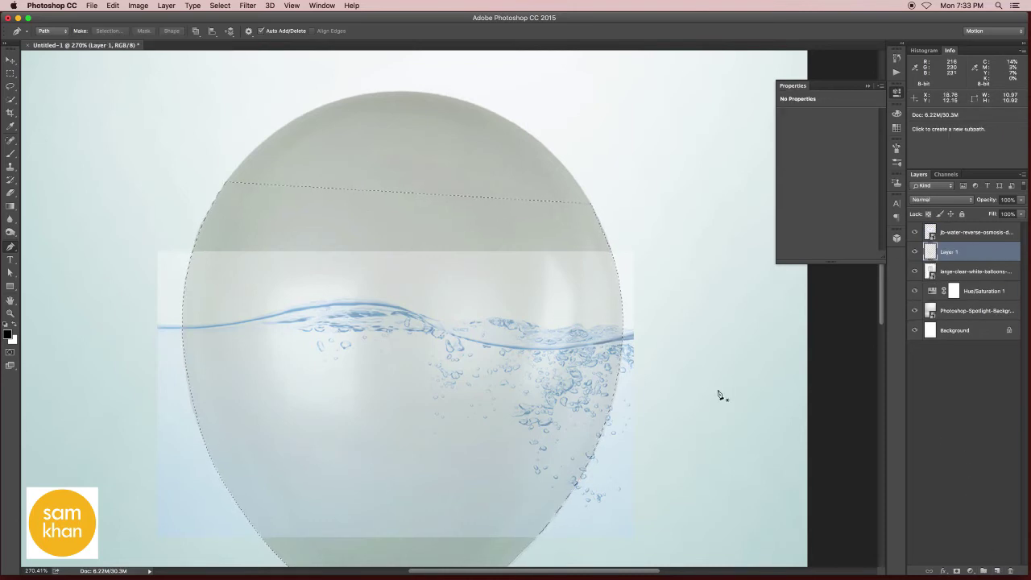
key(alt+BackSpace)
key(ctrl+z)
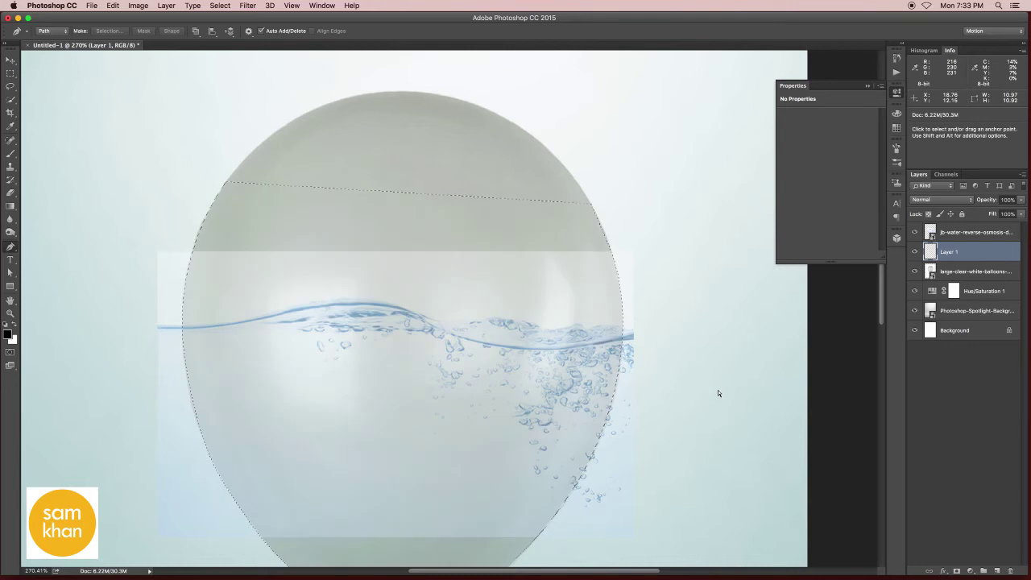
key(ctrl+BackSpace)
key(ctrl+d)
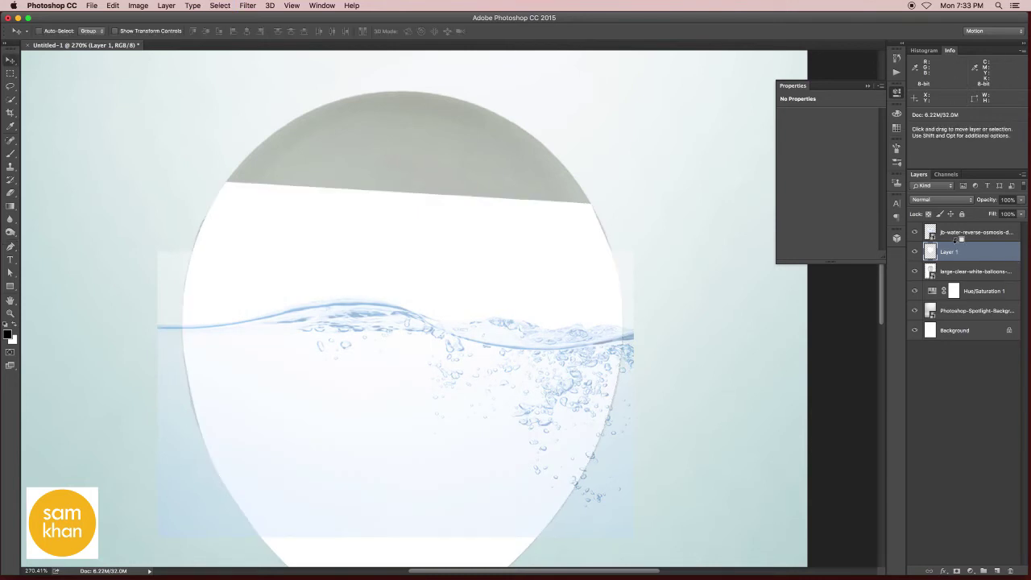
Clip the water to the white shape, set the shape layer to Multiply, and restore water opacity to 100%
alt+click(957, 240)
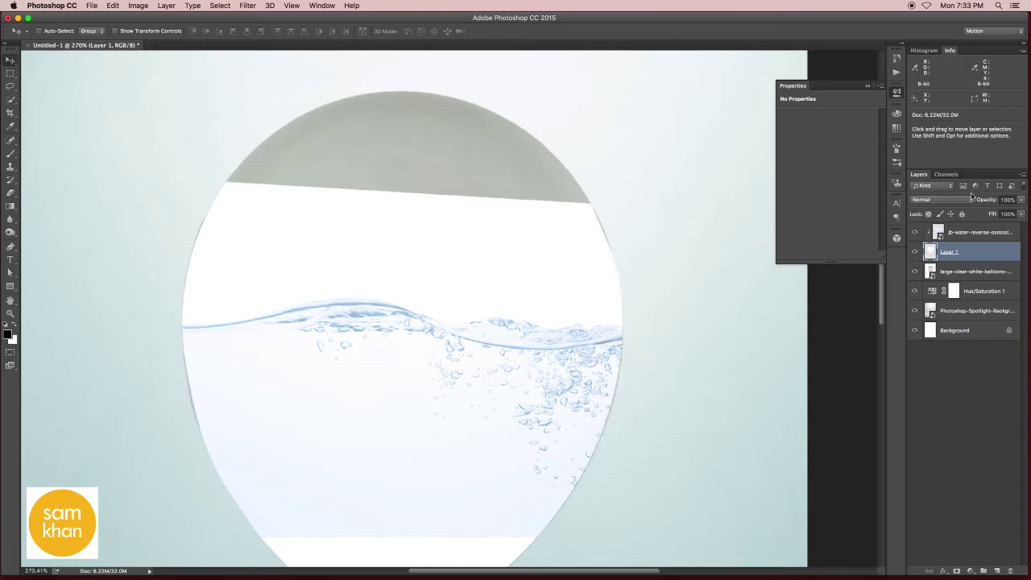
click(944, 201)
click(926, 233)
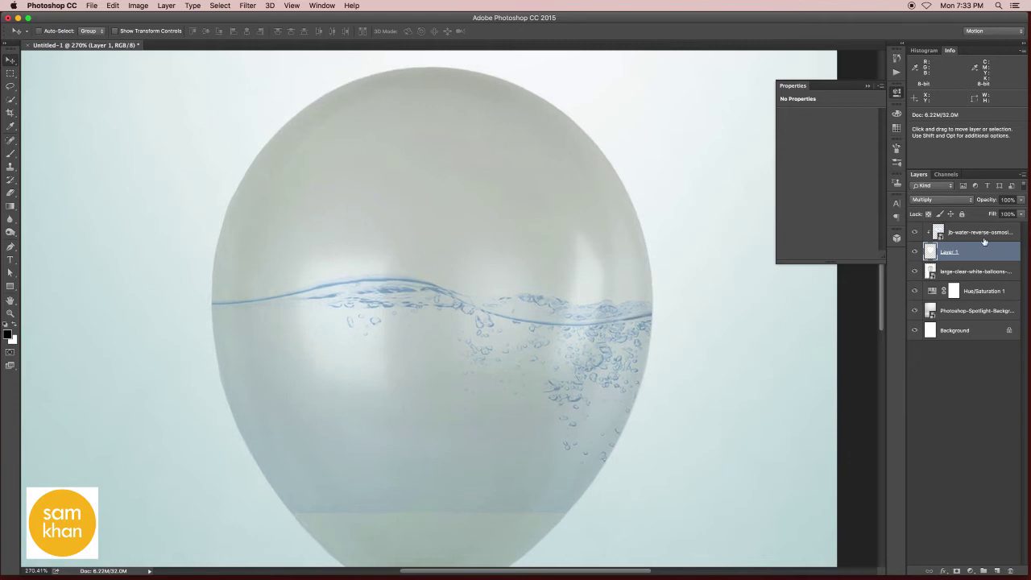
click(983, 239)
click(1021, 200)
drag(1019, 213, 1028, 214)
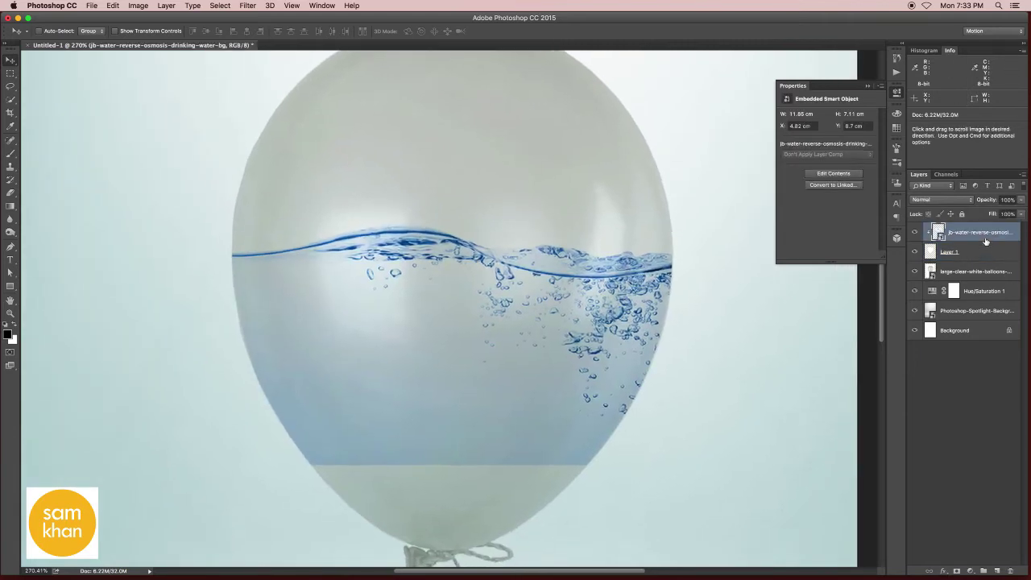
Add a mask to the water layer and fade its lower edge with a gradient
click(957, 571)
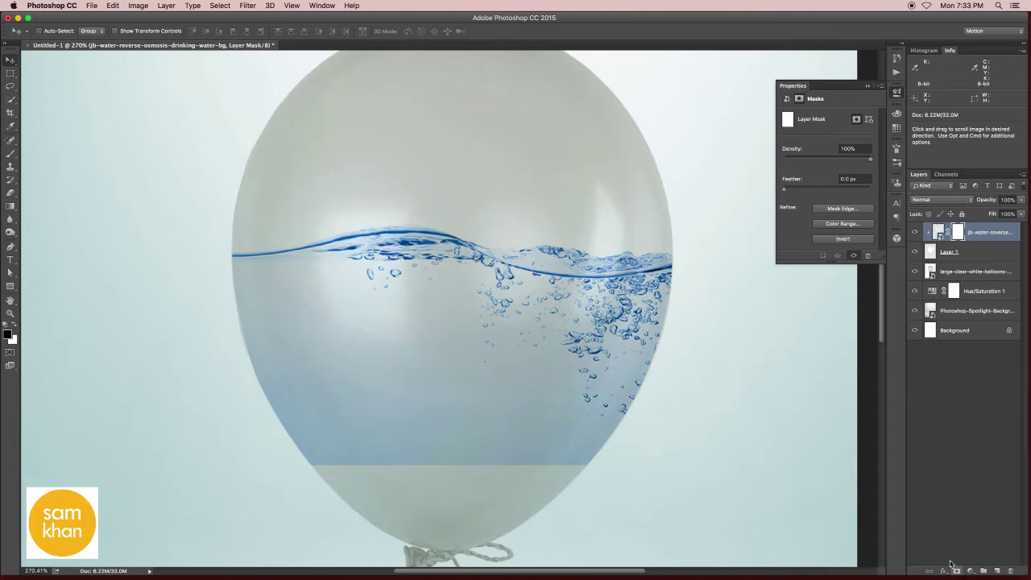
click(11, 209)
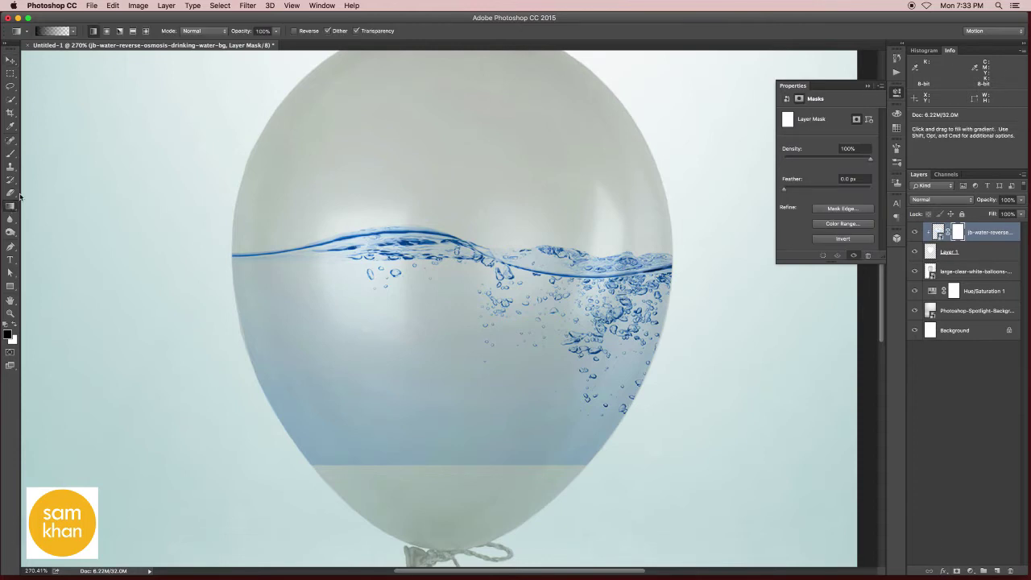
click(73, 32)
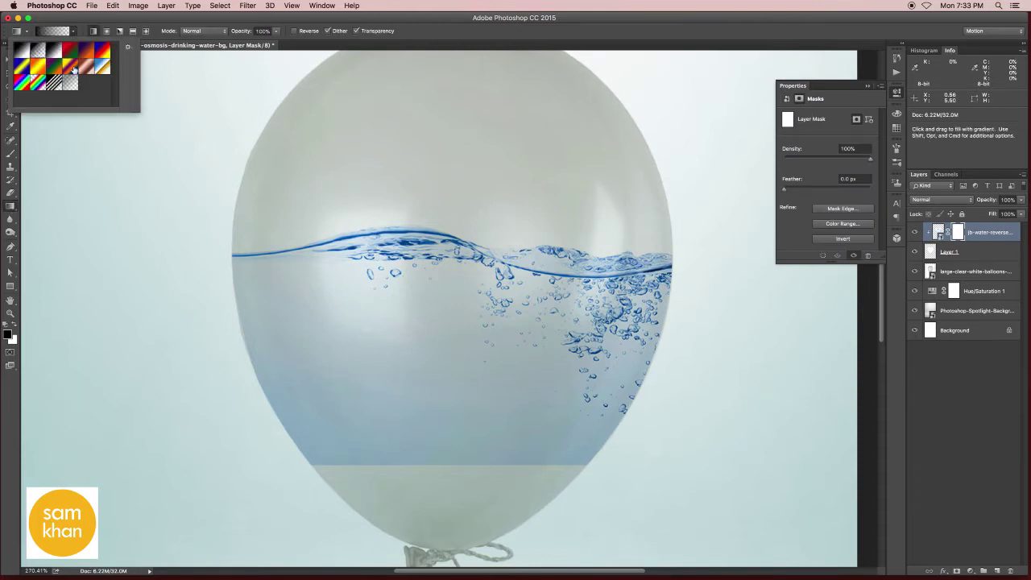
click(382, 403)
mouse_move(432, 445)
mouse_down()
mouse_move(442, 337)
mouse_move(432, 403)
mouse_up()
Load the balloon shape layer's outline as a selection
click(10, 60)
scroll(424, 282, down, 1)
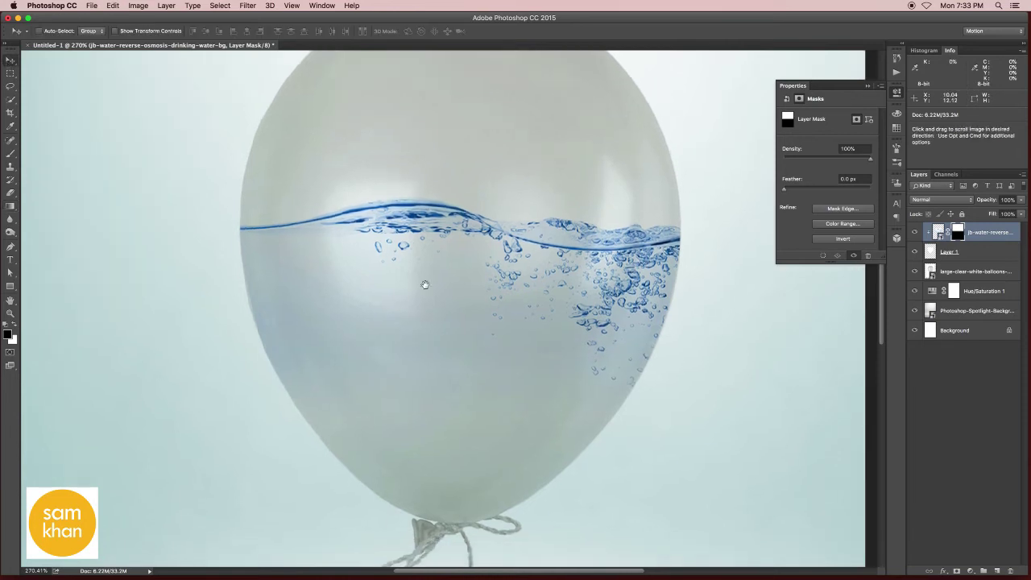
super+click(931, 252)
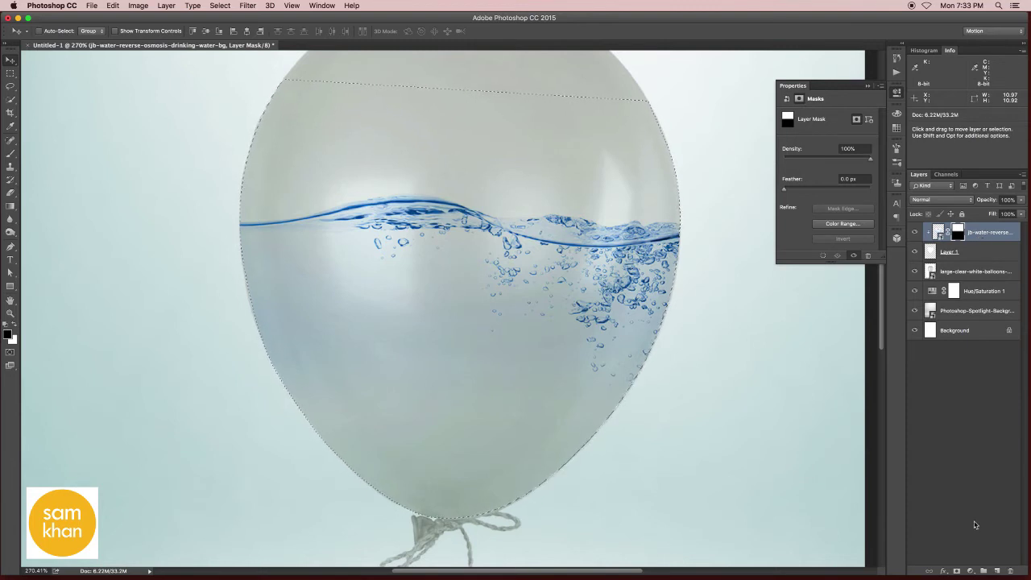
Add a new layer clipped to the water and set the foreground to light cyan #76edff
click(997, 571)
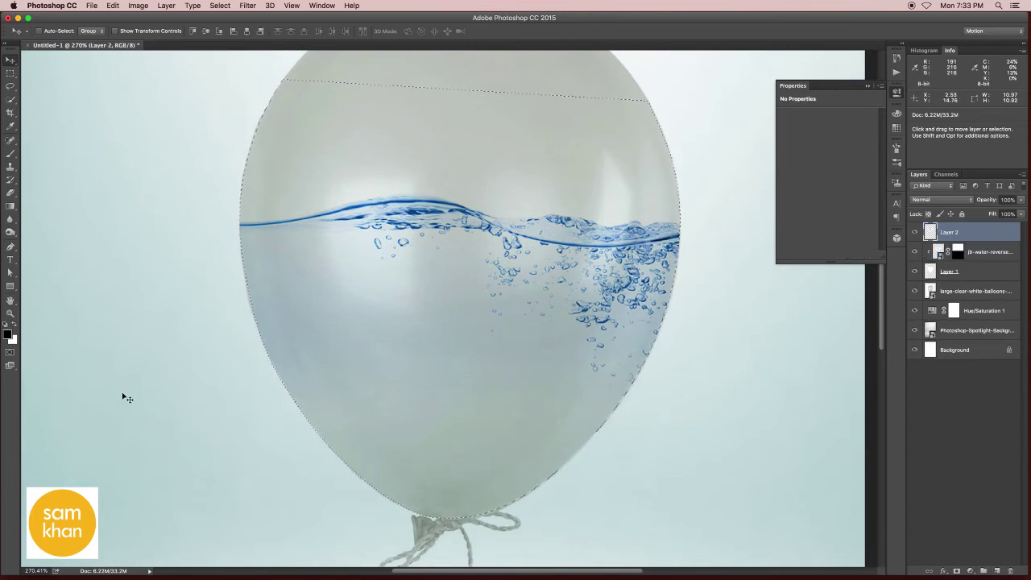
alt+click(988, 240)
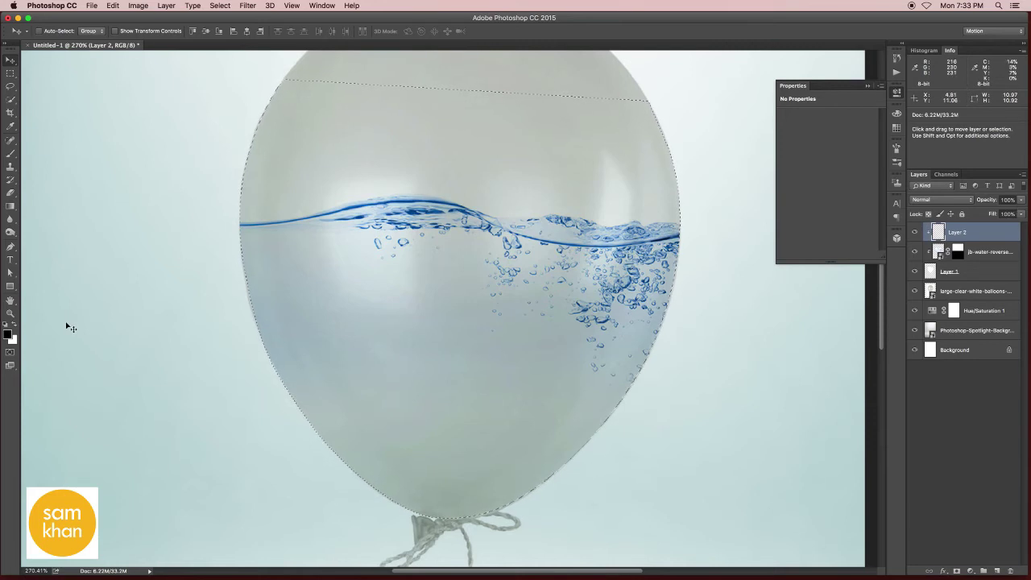
click(7, 333)
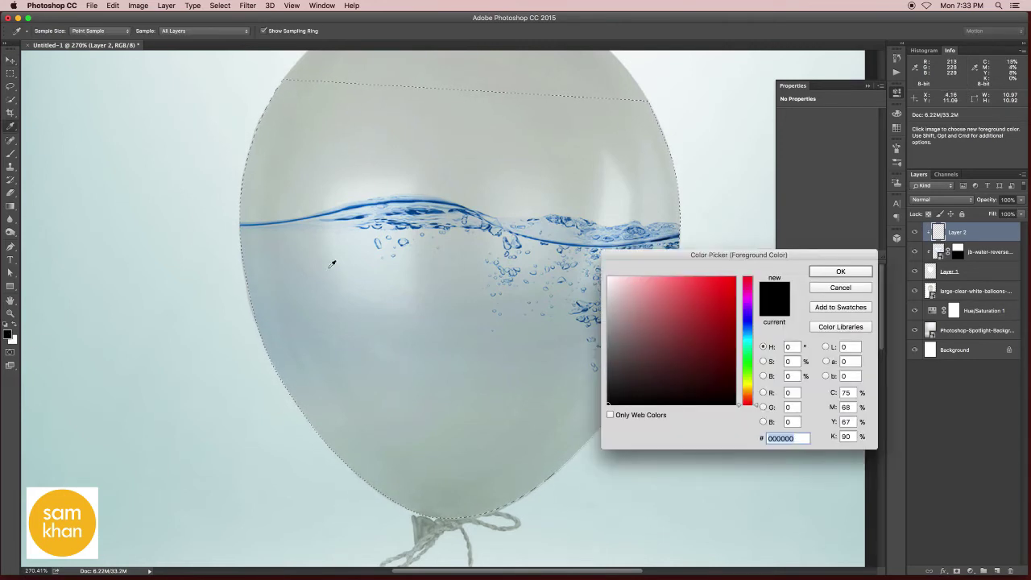
drag(752, 370, 754, 342)
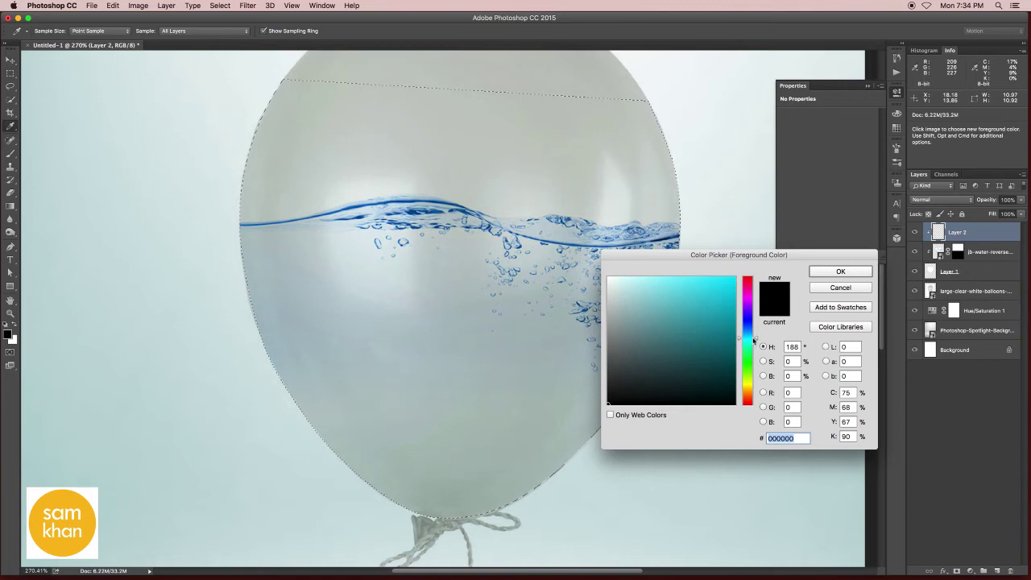
drag(712, 303, 677, 272)
click(840, 271)
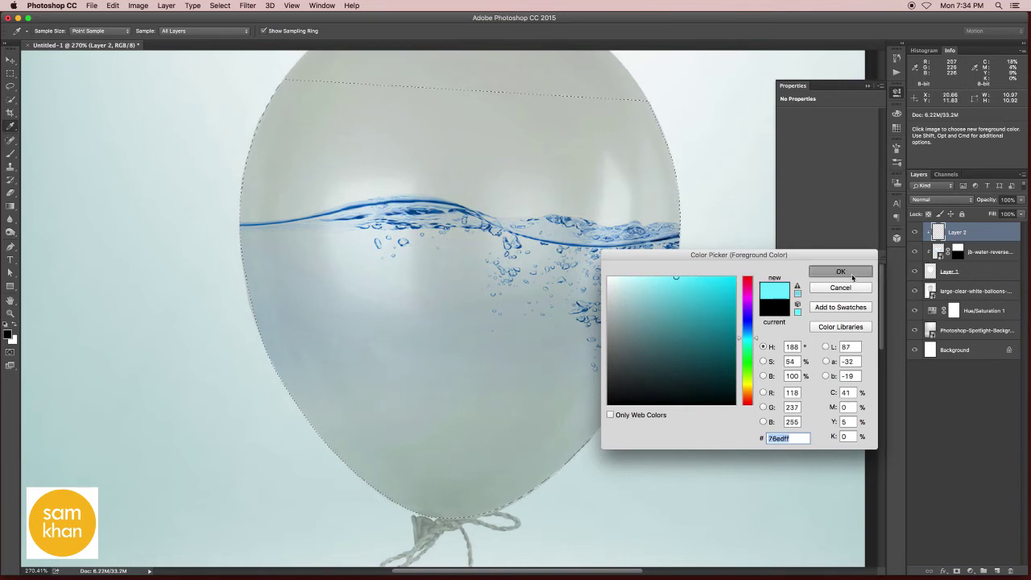
Drag a cyan gradient up from the balloon's bottom, deselect, and set layer opacity to 40%
click(10, 206)
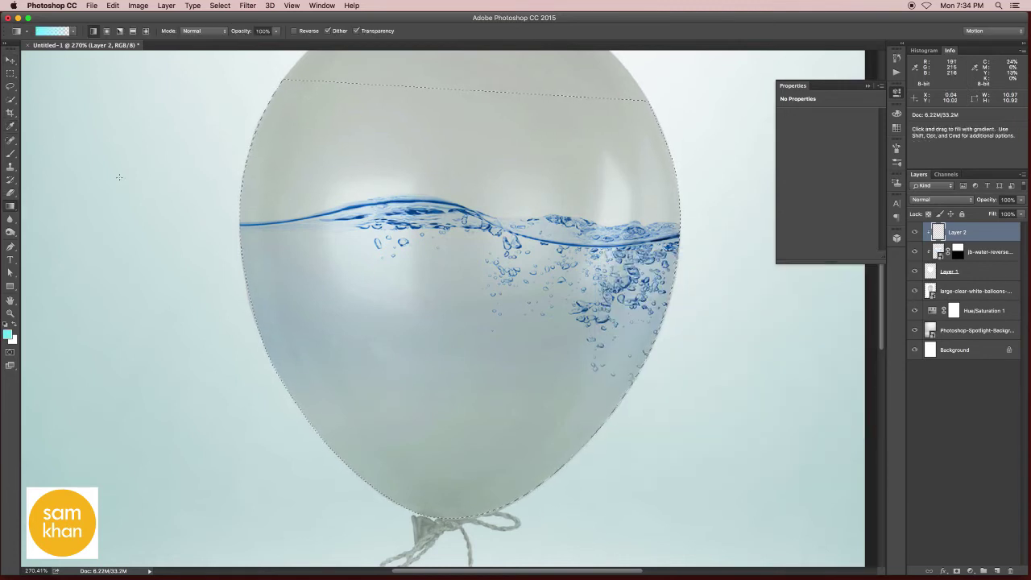
drag(442, 424, 442, 256)
click(11, 60)
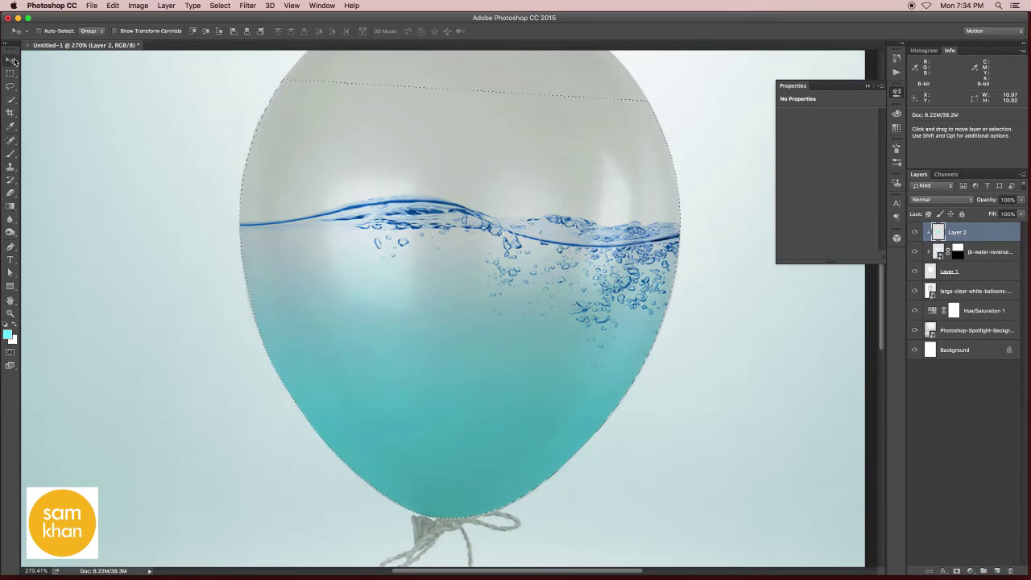
key(super+d)
click(1022, 200)
drag(1016, 211, 998, 213)
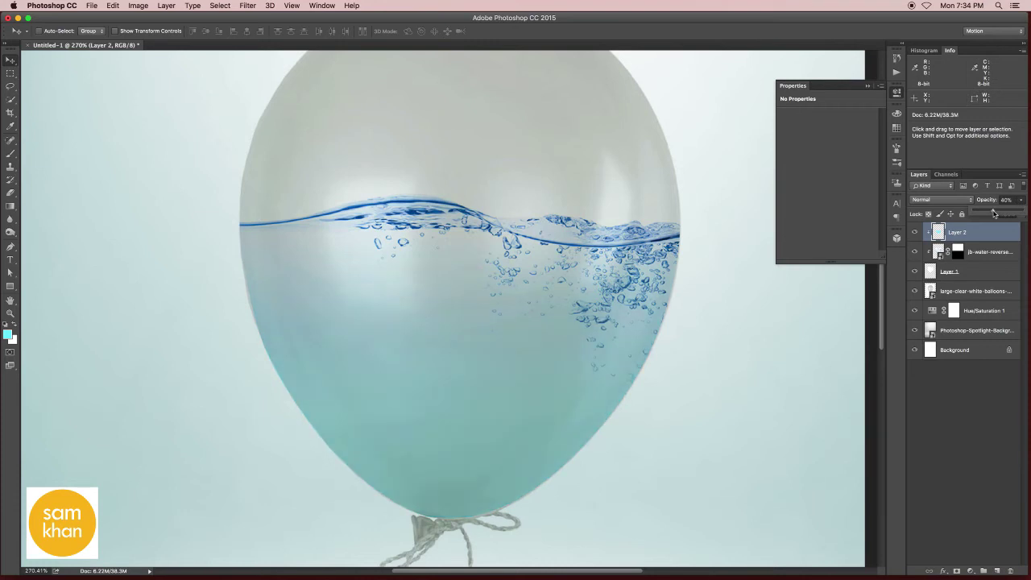
Paint cyan with a soft brush of about 241 px over the pale upper-left water
alt+click(499, 283)
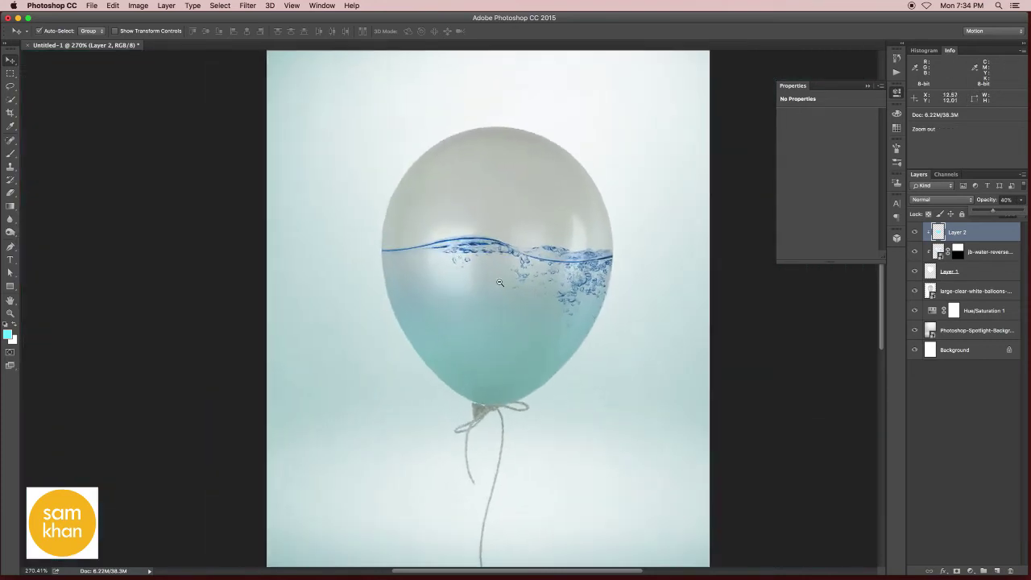
click(500, 282)
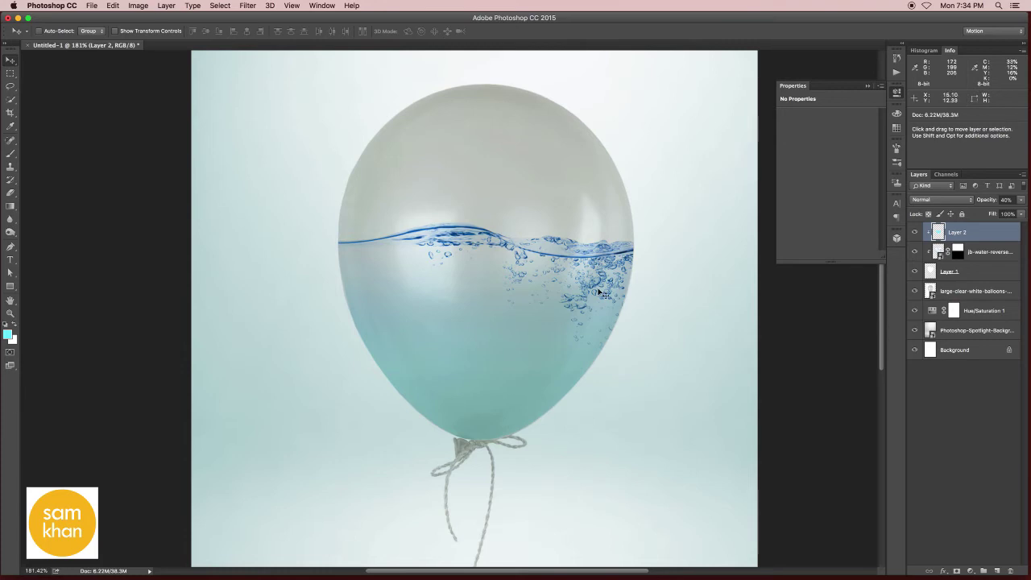
key(b)
drag(488, 310, 387, 305)
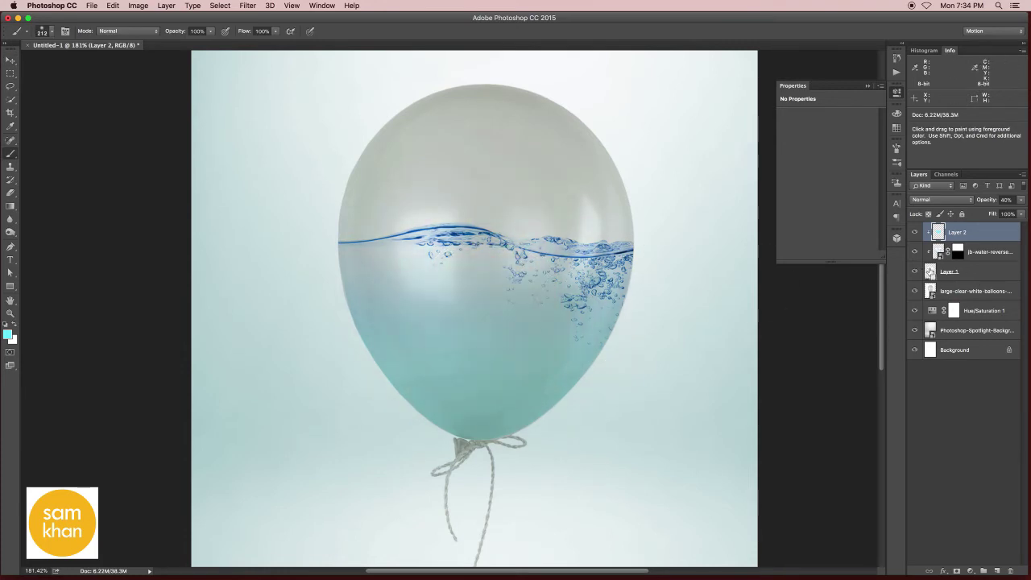
drag(713, 273, 431, 287)
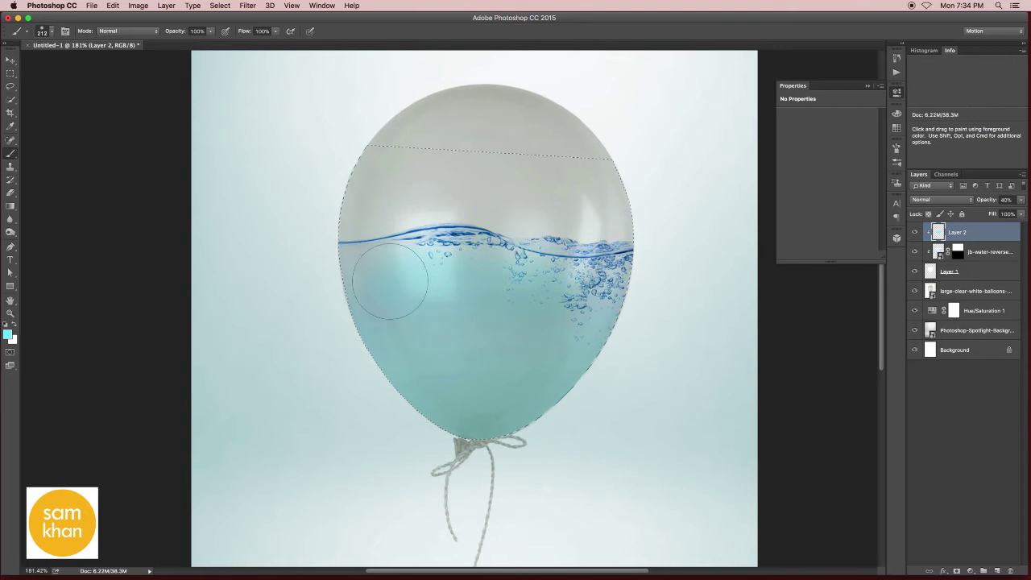
drag(584, 309, 348, 291)
Deselect the balloon and lower Layer 2's cyan tint opacity to 22%
key(ctrl+d)
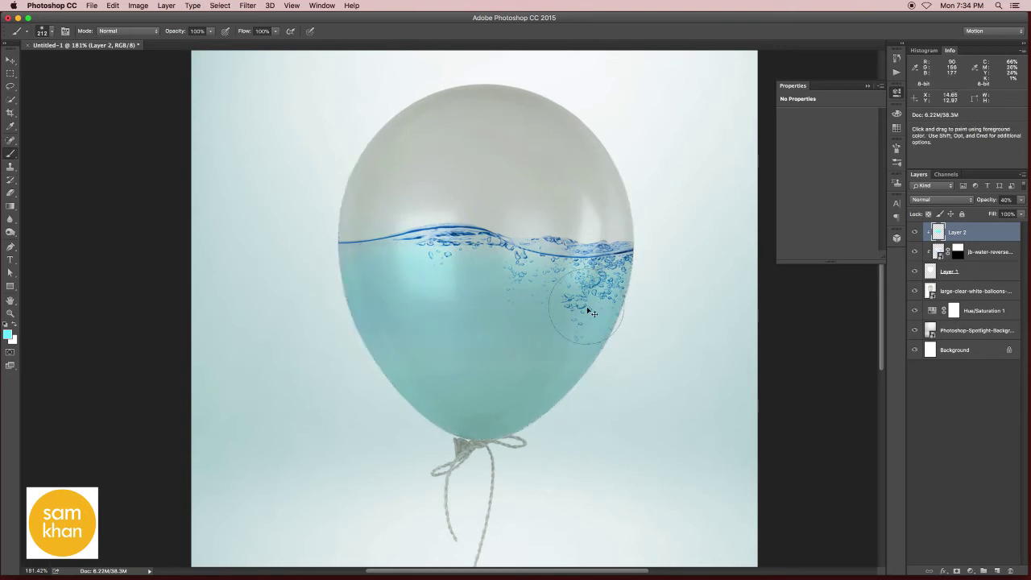
key(v)
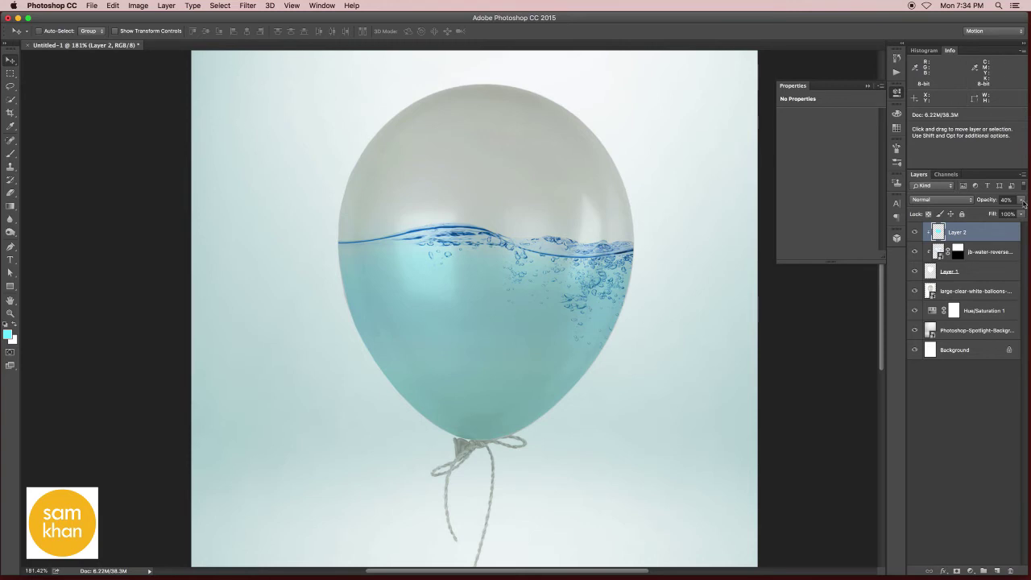
click(1022, 200)
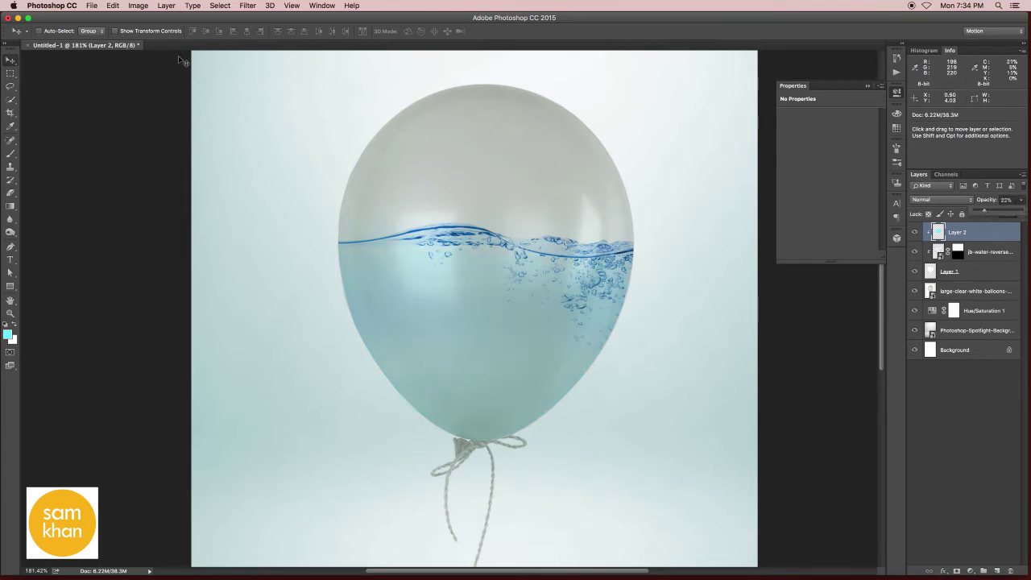
click(92, 6)
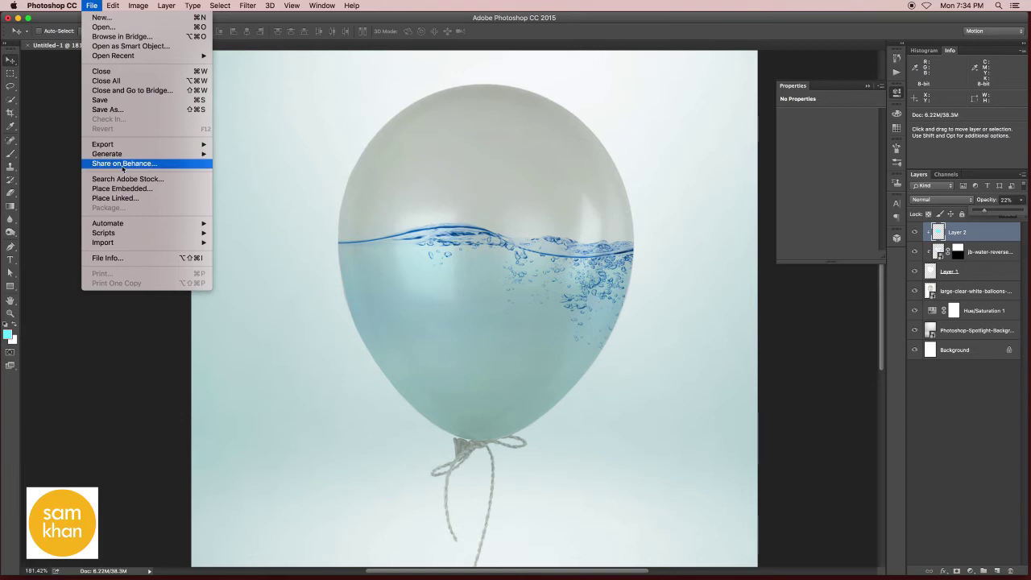
Place the great white shark image as embedded and scale it down to fit inside the balloon
click(119, 188)
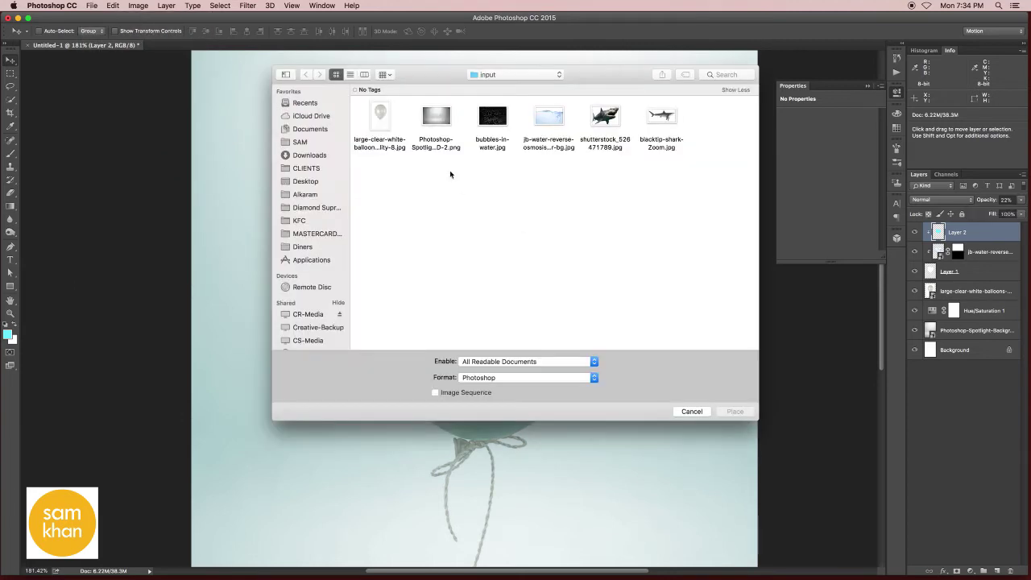
click(607, 127)
click(733, 414)
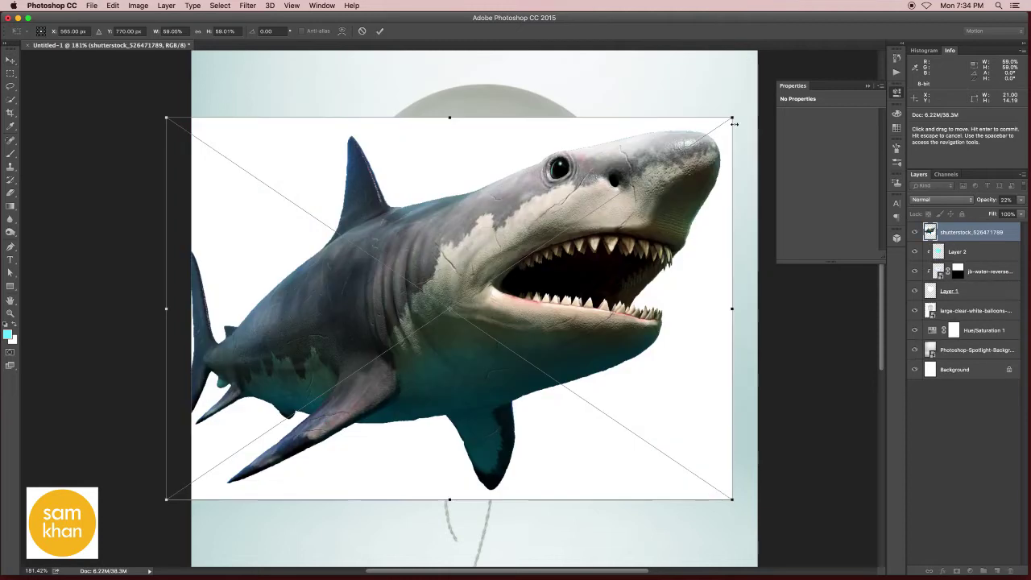
mouse_move(734, 124)
mouse_down()
mouse_move(513, 266)
mouse_move(541, 324)
mouse_up()
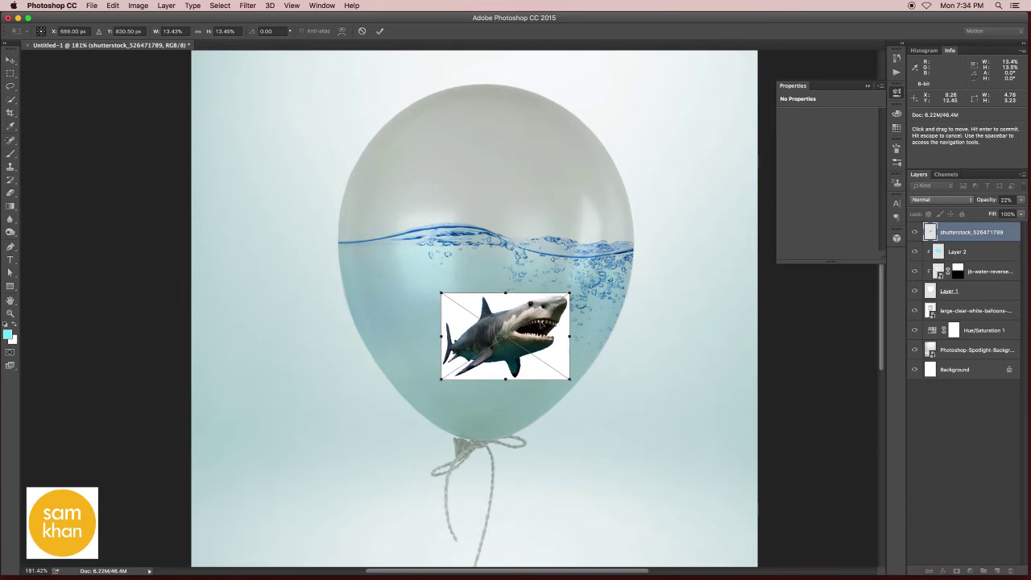
click(381, 32)
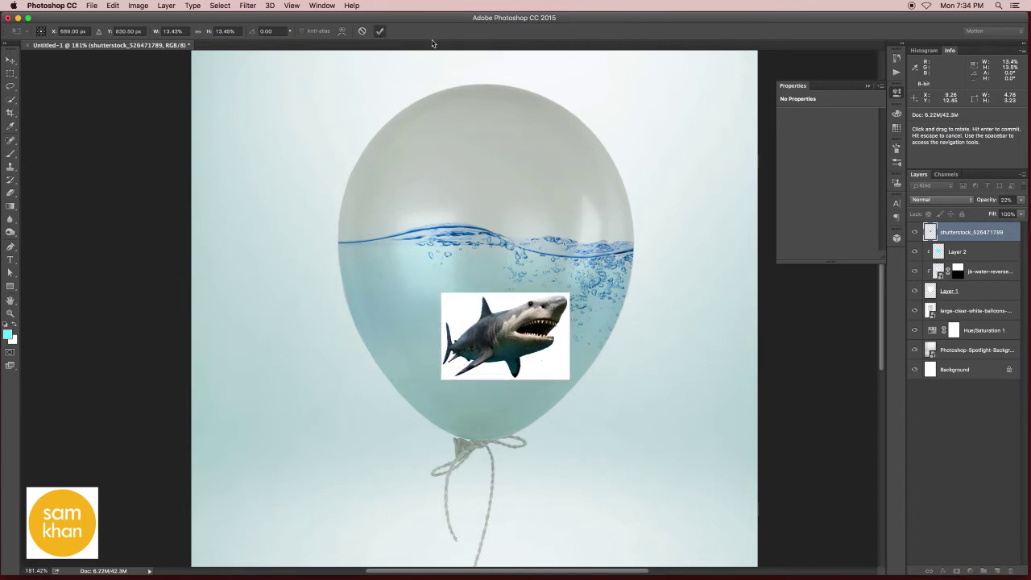
Set the shark layer's blend mode to Multiply and nudge it slightly left and down
click(941, 200)
click(932, 230)
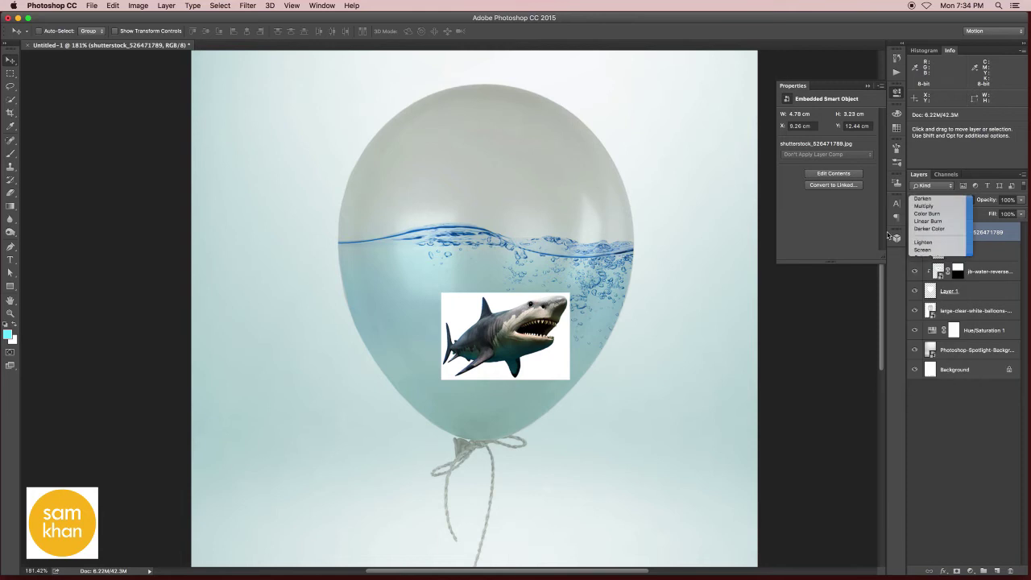
drag(572, 337, 565, 340)
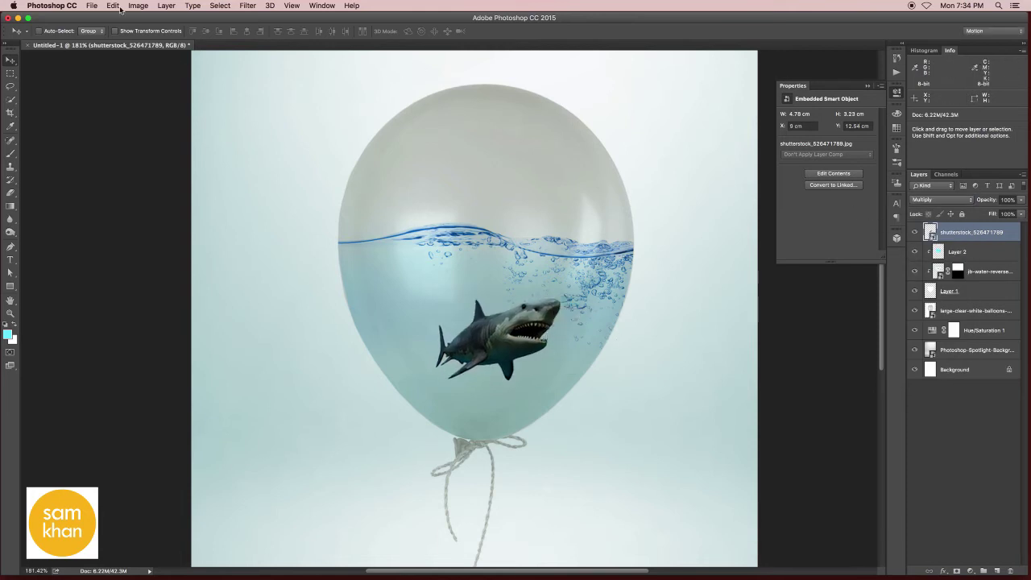
click(91, 5)
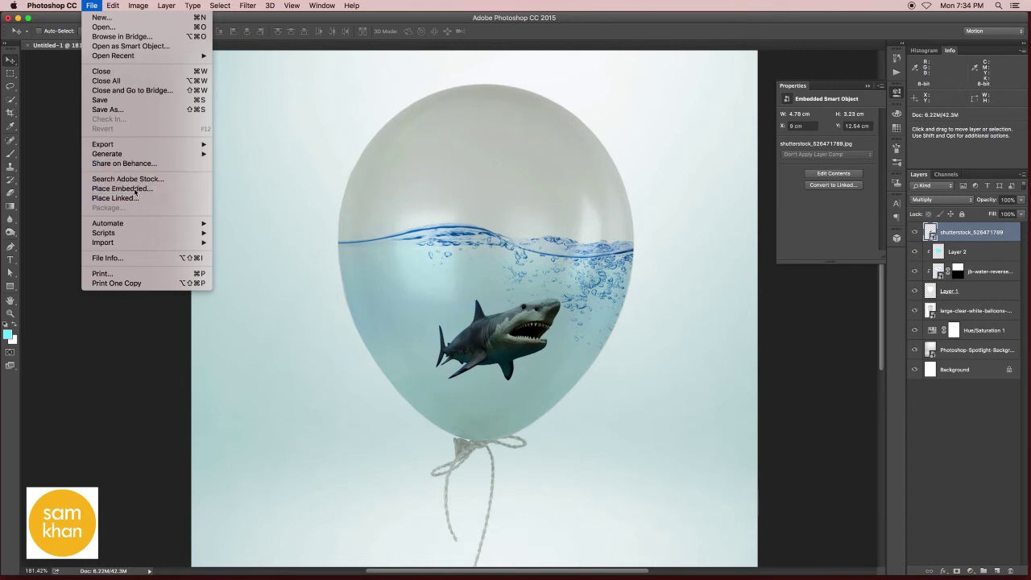
Place blacktip-shark-Zoom.jpg as embedded, shrink it, flip it horizontally and commit the transform
click(113, 187)
click(669, 142)
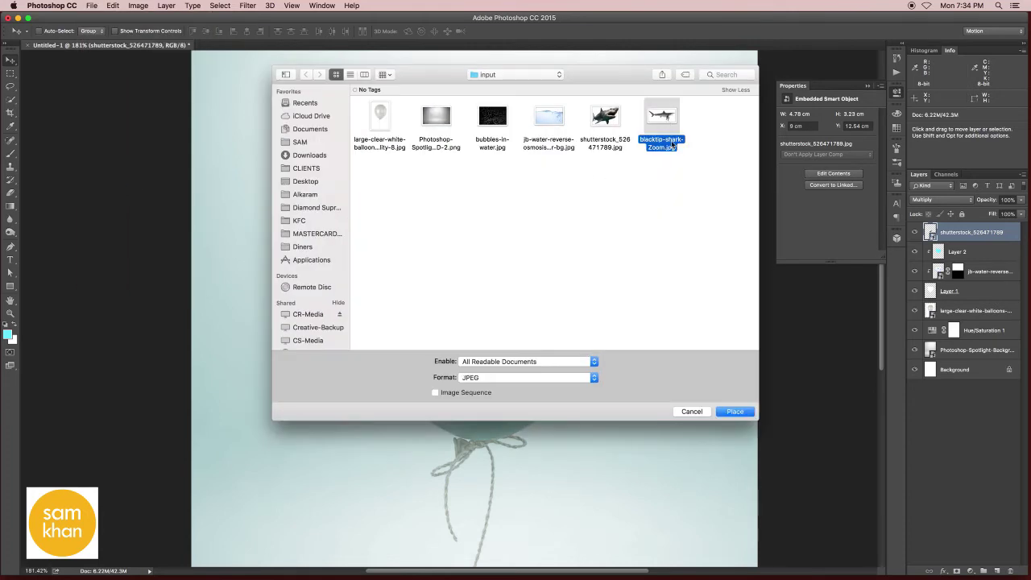
click(736, 412)
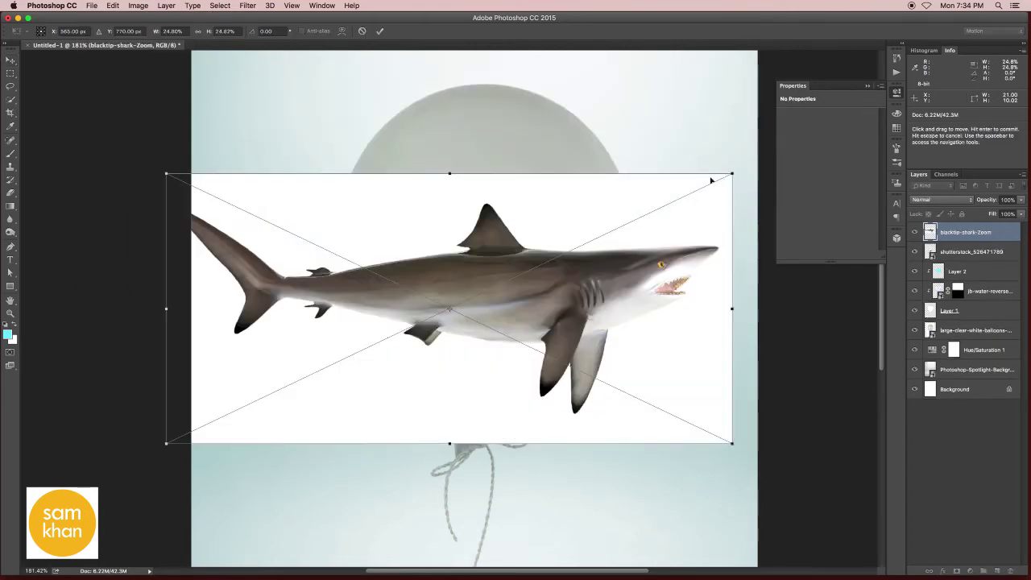
drag(733, 172, 512, 263)
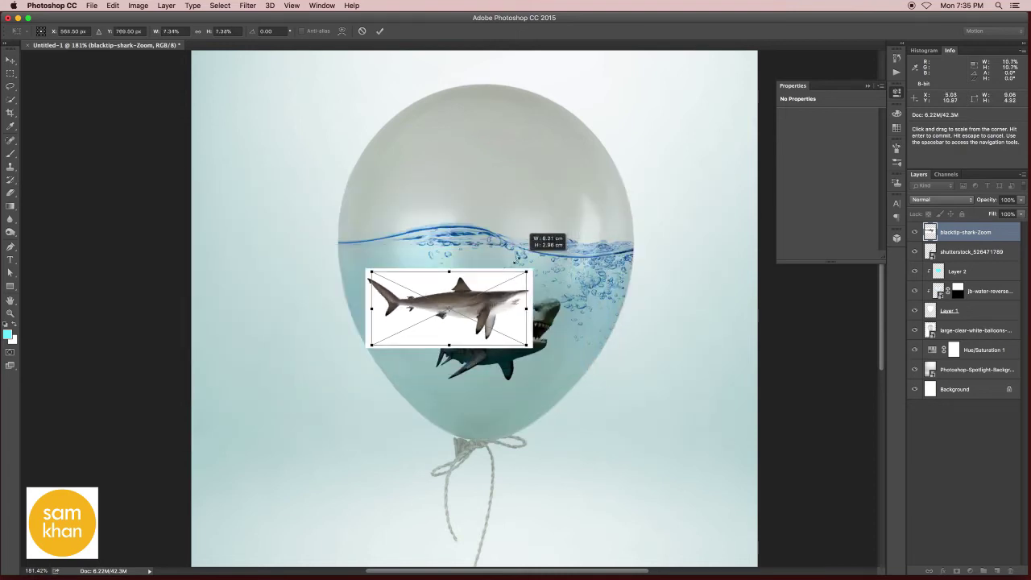
right_click(490, 291)
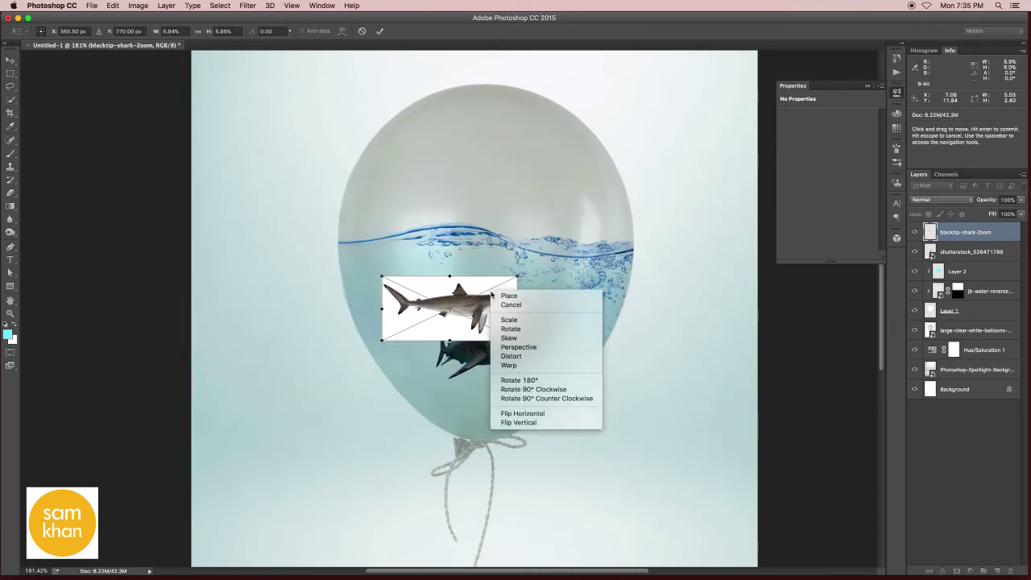
click(532, 418)
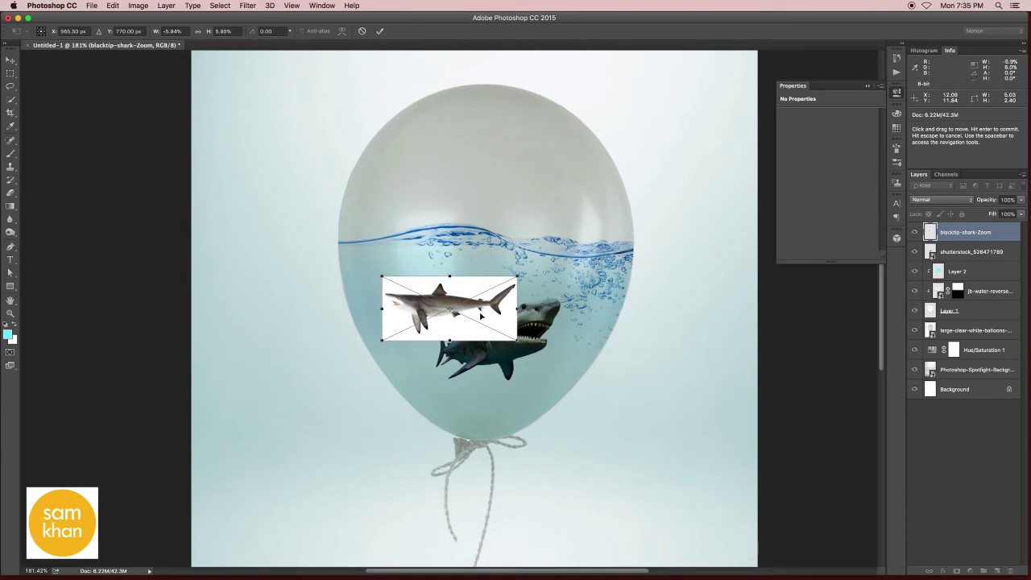
drag(482, 314, 464, 296)
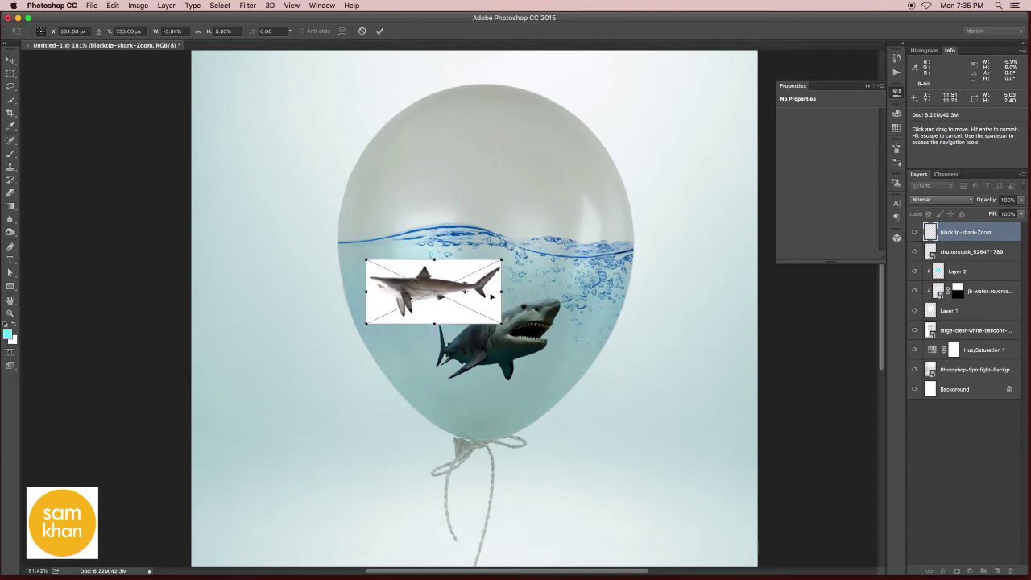
click(381, 32)
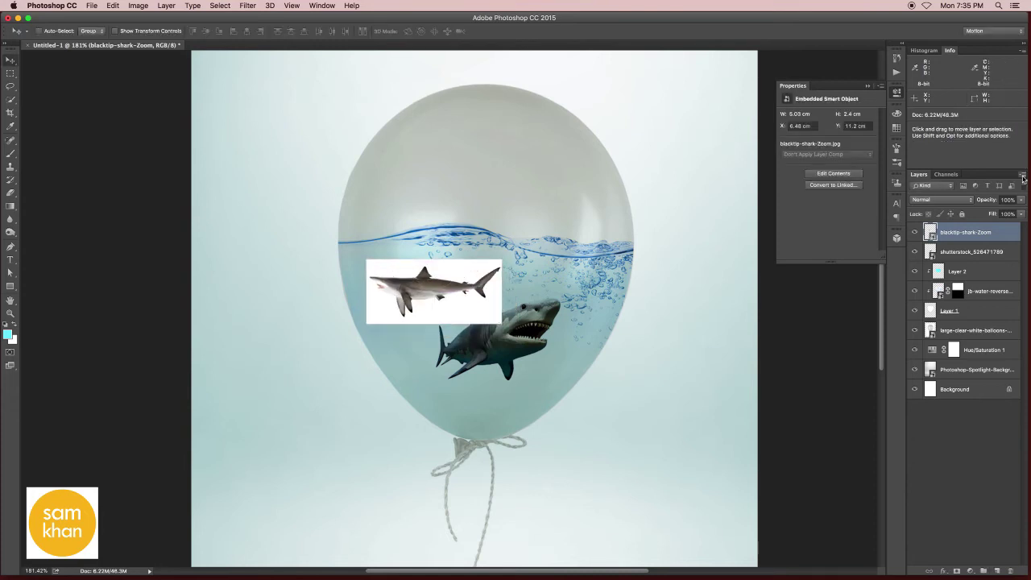
Set the blacktip shark to Multiply and move it into the water above the large shark
click(938, 200)
click(934, 227)
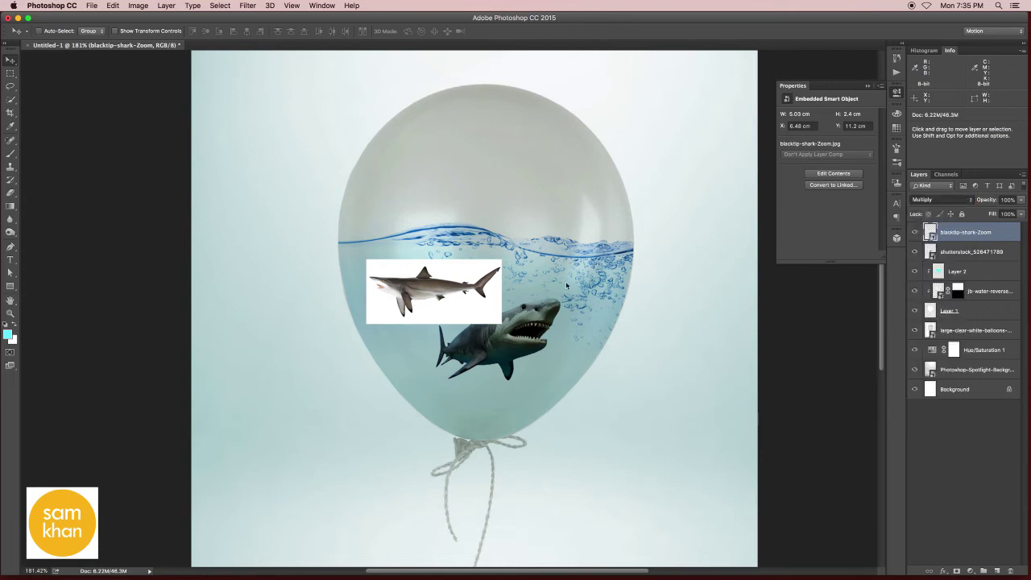
drag(500, 293, 464, 295)
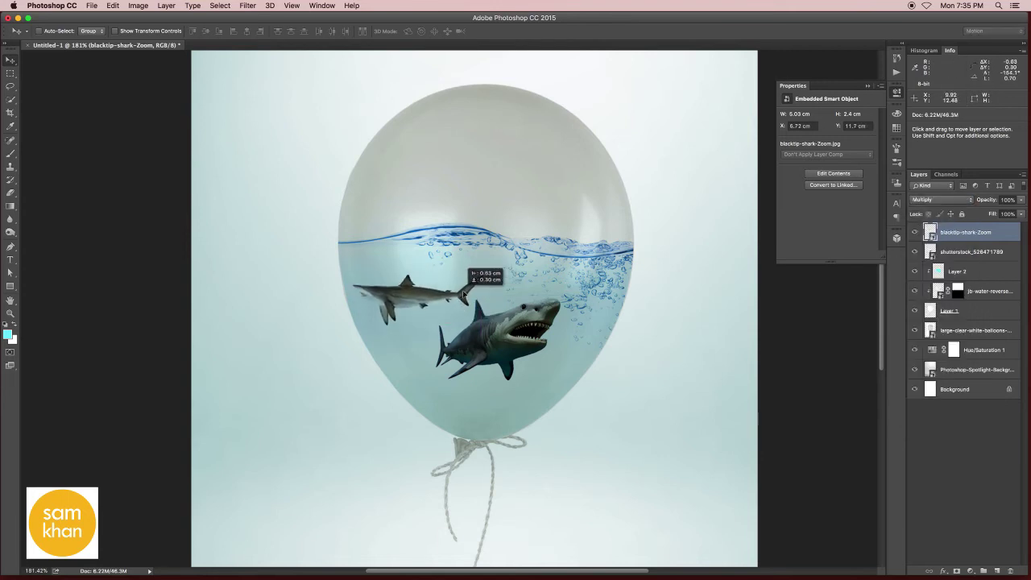
drag(464, 295, 487, 284)
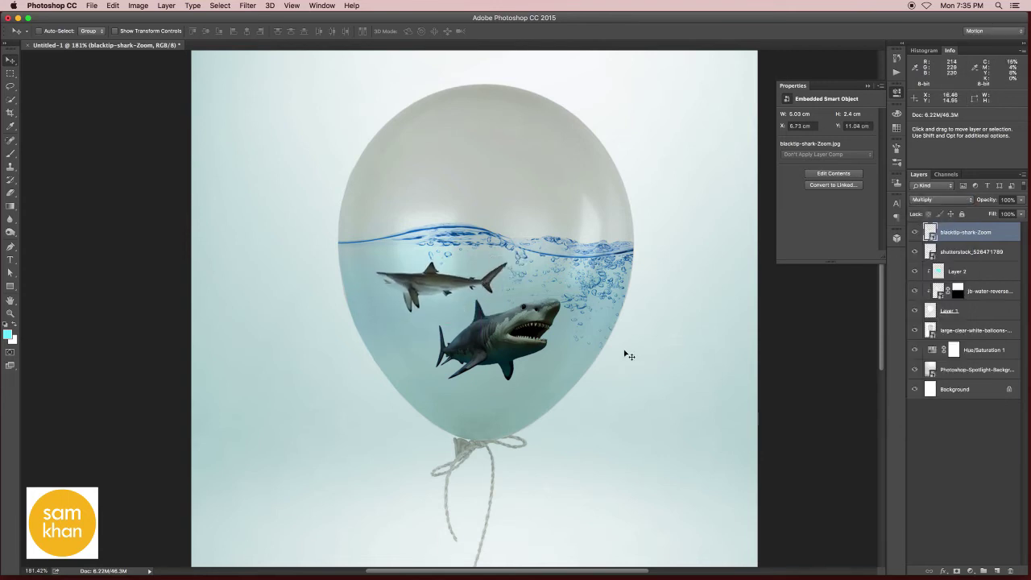
Place bubbles-in-water.jpg as embedded, shrink it slightly and nudge it right
click(93, 6)
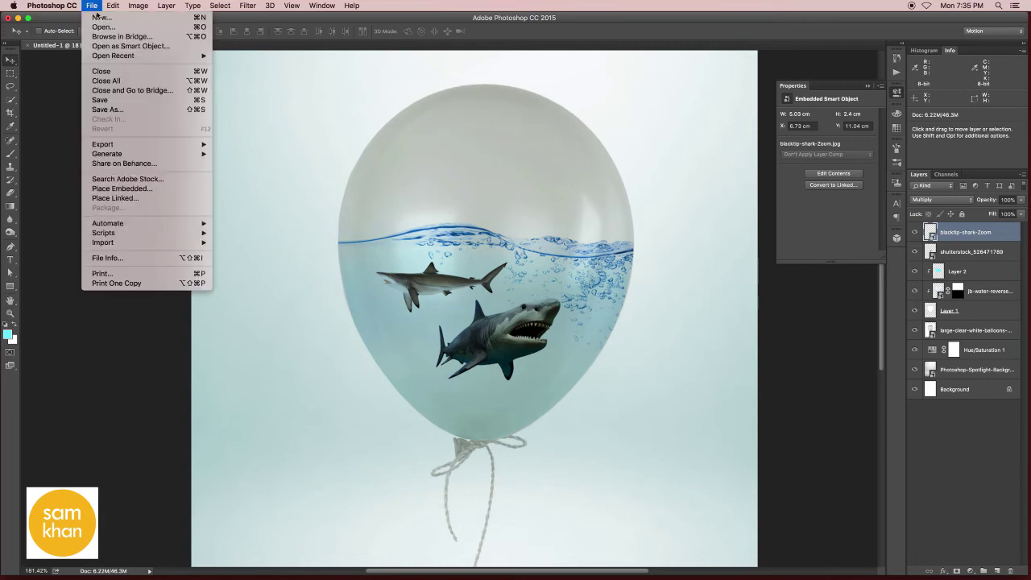
click(137, 188)
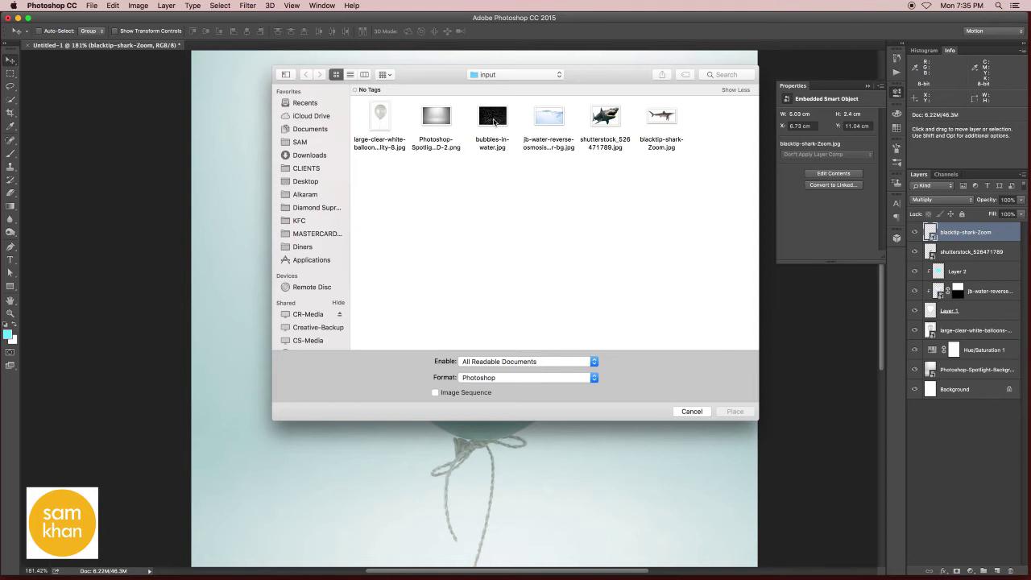
click(495, 120)
click(734, 411)
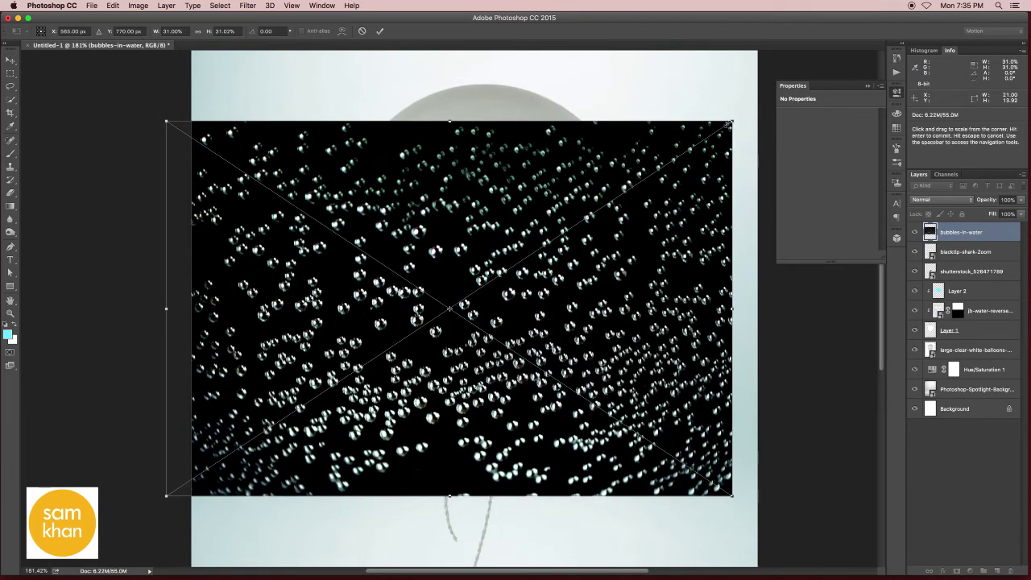
drag(729, 123, 636, 186)
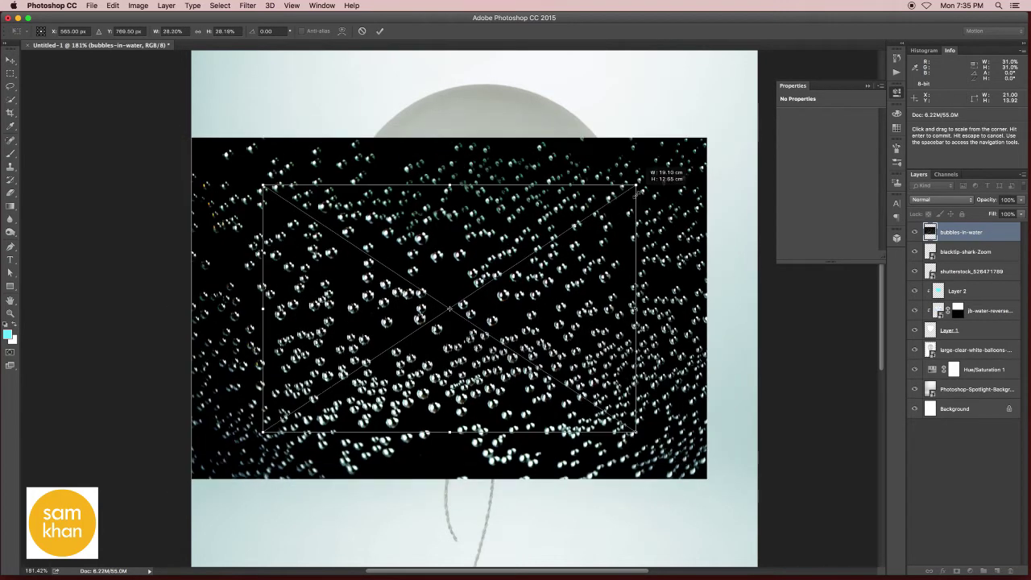
key(Return)
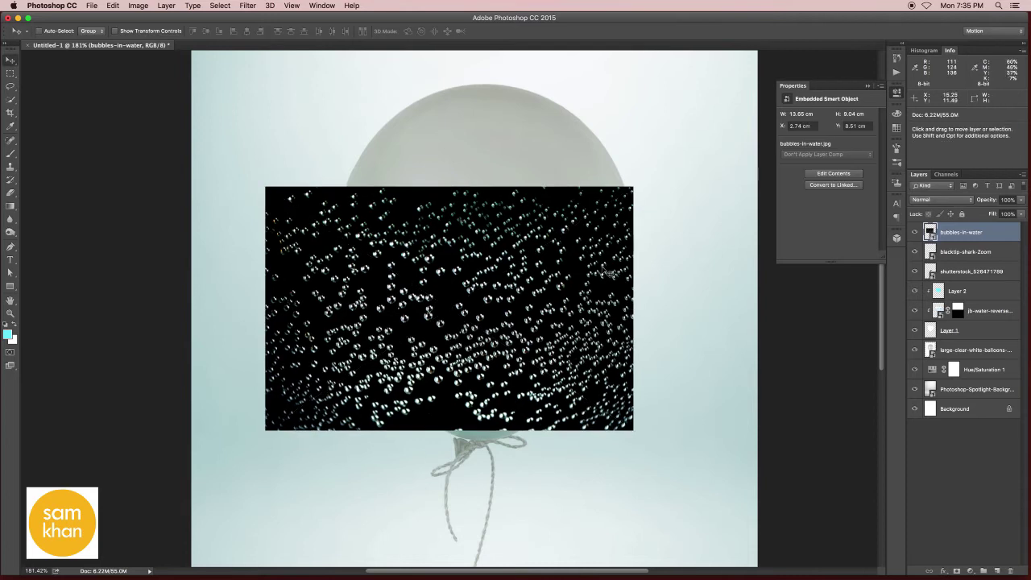
drag(600, 244, 622, 247)
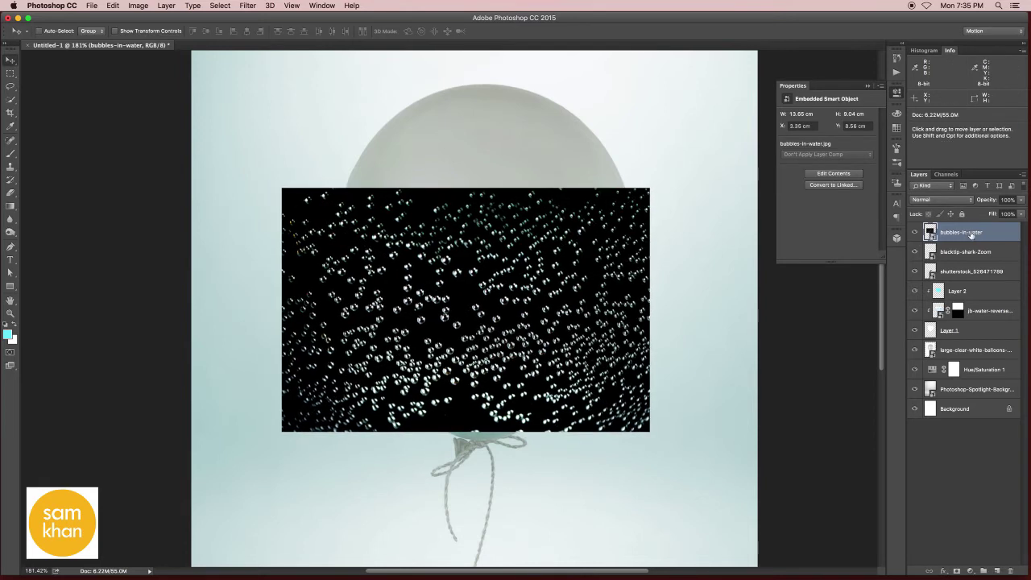
Move the bubbles layer below both sharks, clip it to the balloon, and set it to Screen
drag(973, 237, 968, 279)
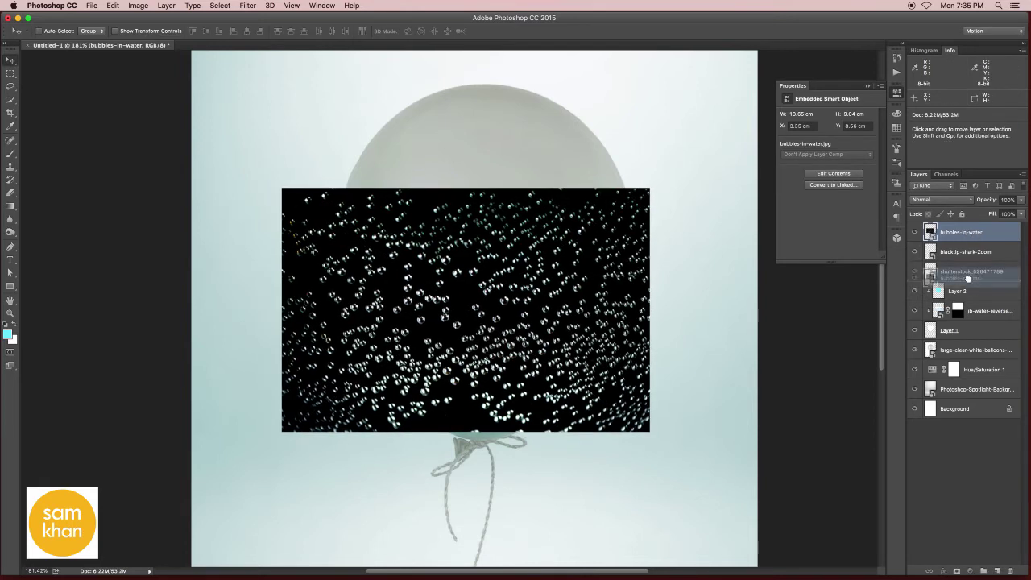
mouse_move(967, 279)
mouse_down()
mouse_move(977, 235)
mouse_move(977, 276)
mouse_up()
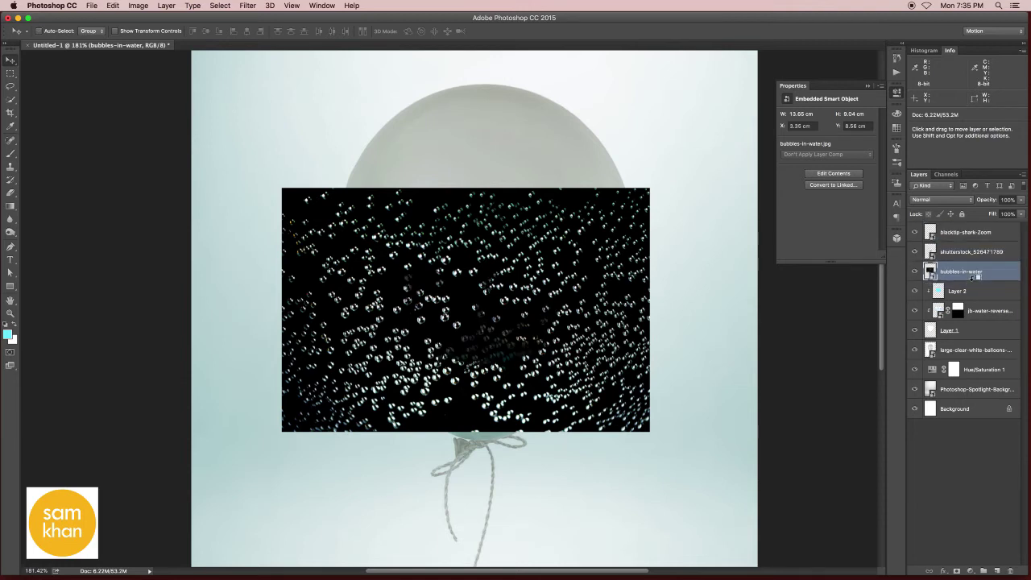
alt+click(956, 281)
click(941, 199)
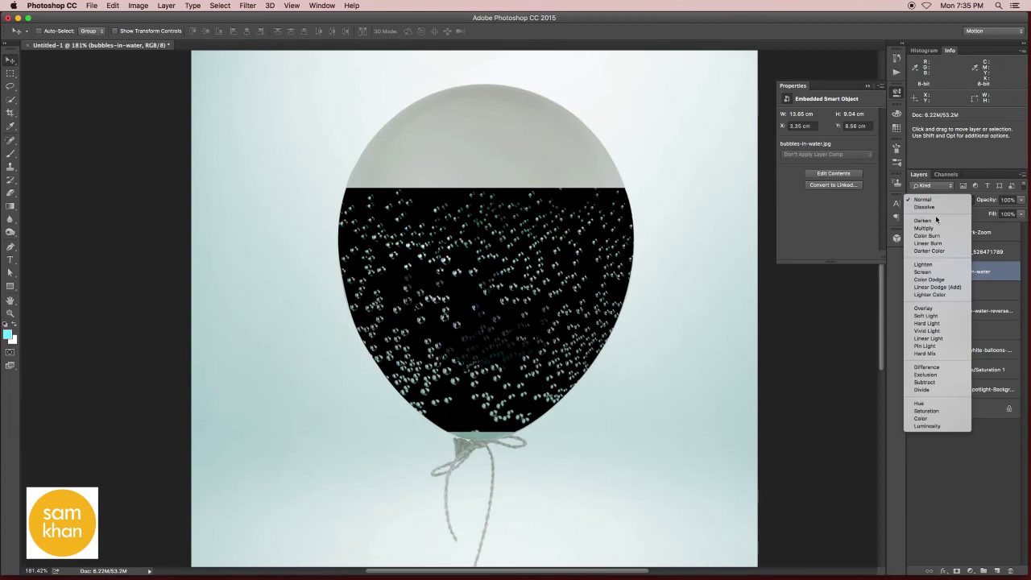
click(936, 273)
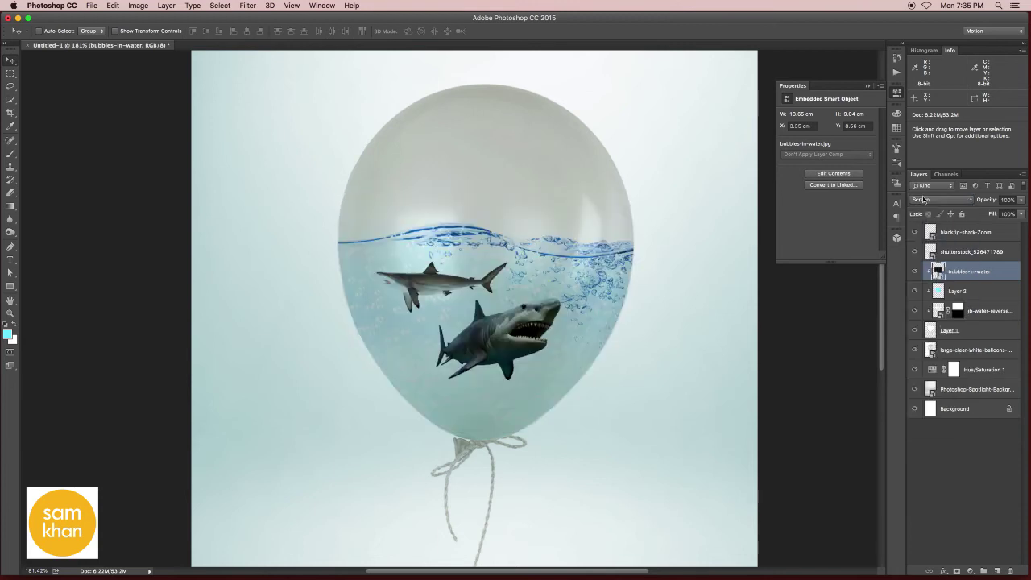
click(929, 203)
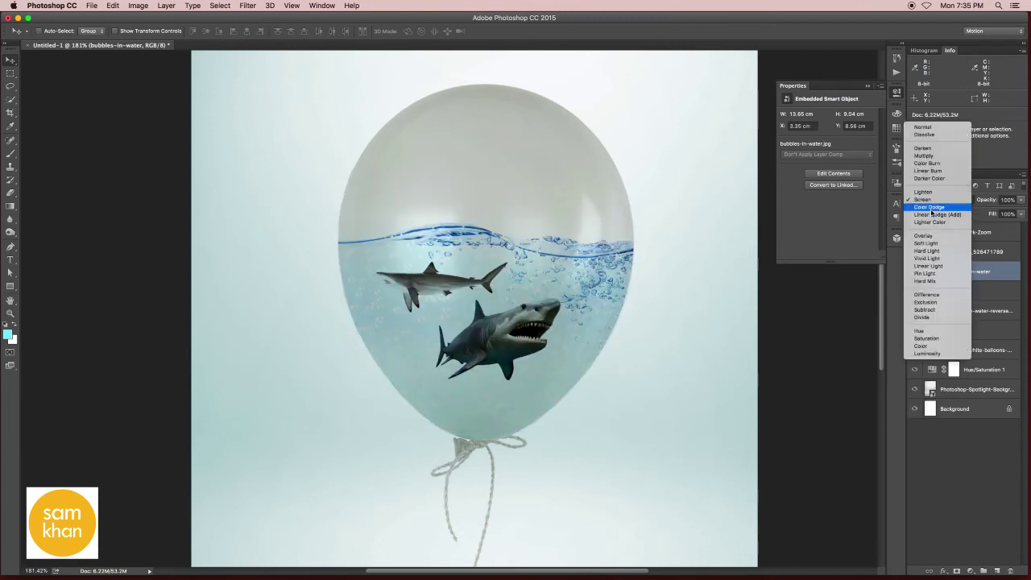
click(919, 211)
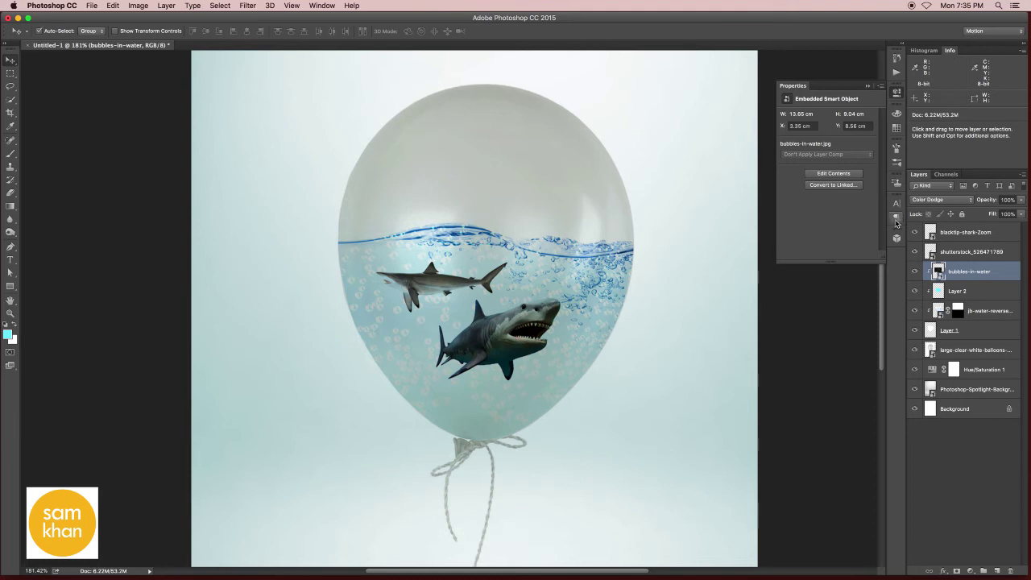
click(933, 200)
click(932, 201)
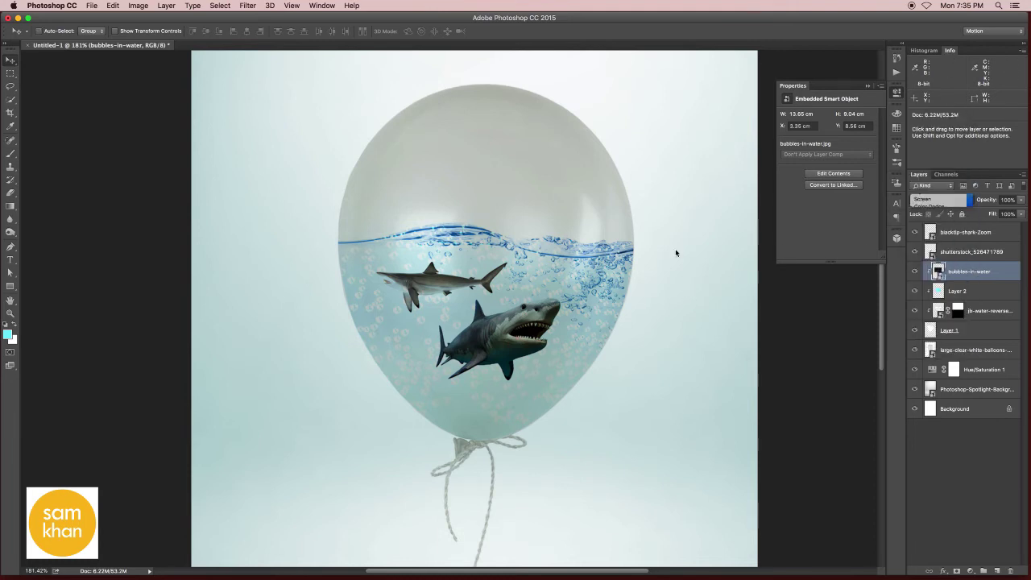
scroll(589, 276, up, 3)
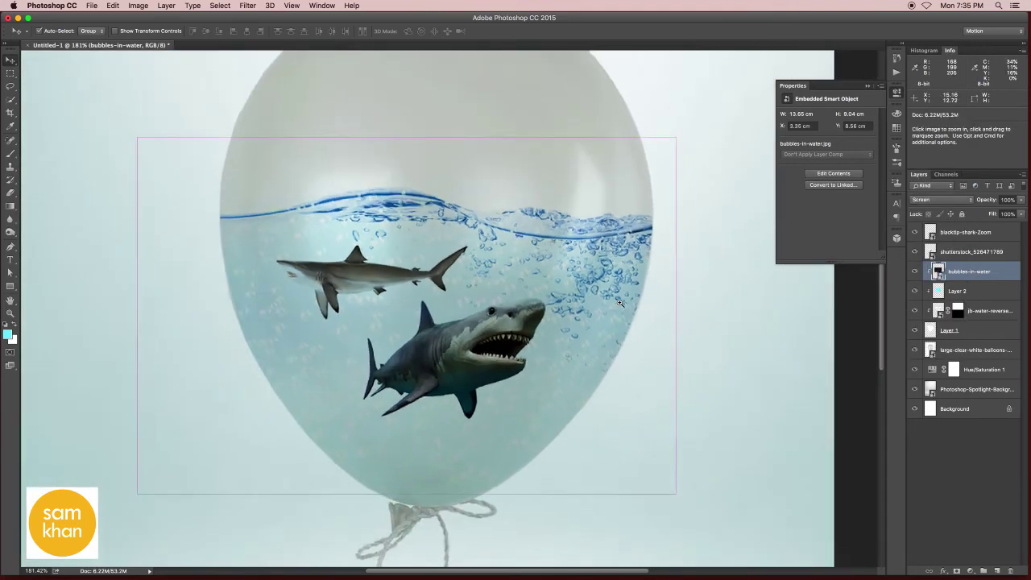
Add a layer mask to the bubbles and paint it with a 153 px soft brush along the balloon's right edge
click(957, 571)
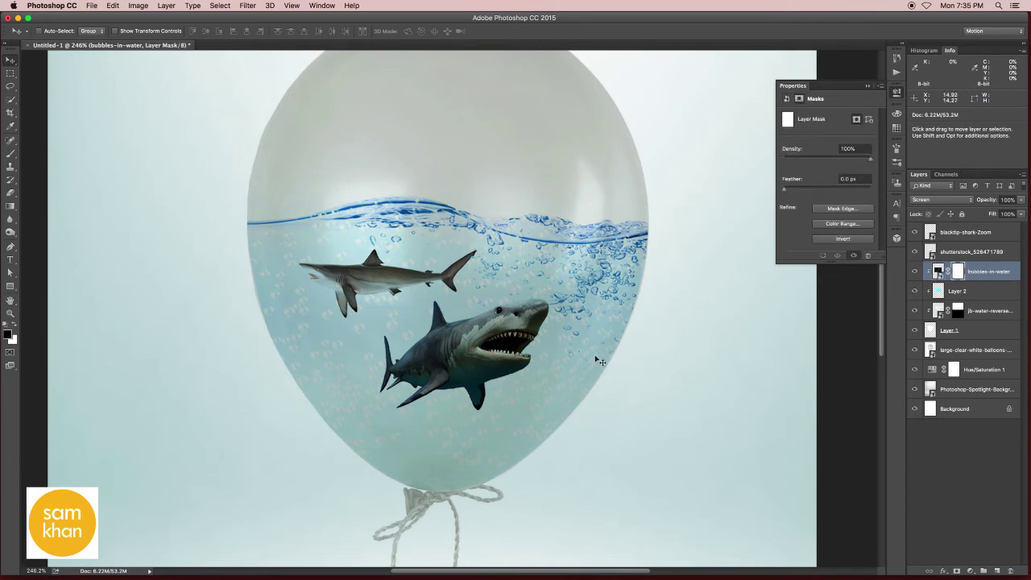
click(11, 153)
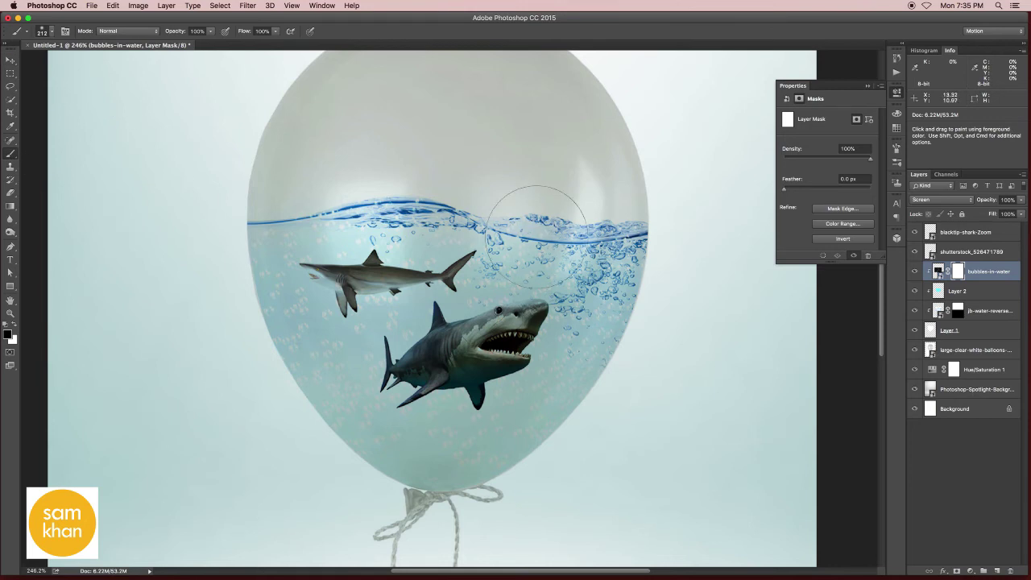
right_click(591, 239)
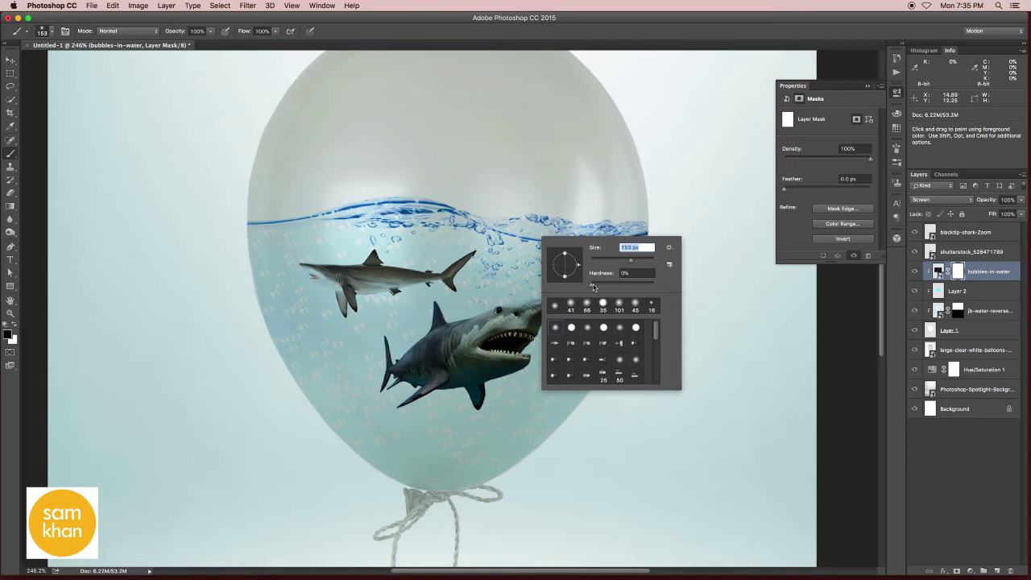
key(Return)
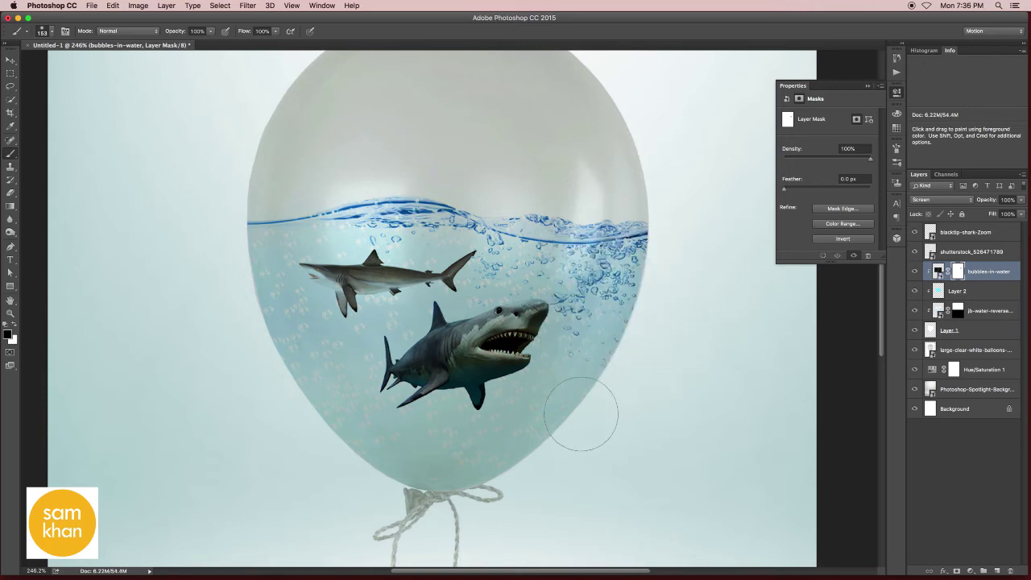
mouse_move(684, 267)
mouse_down()
mouse_move(440, 506)
mouse_move(261, 206)
mouse_move(668, 207)
mouse_up()
Zoom out and toggle the spotlight background's cyan tint off and on to compare
click(10, 60)
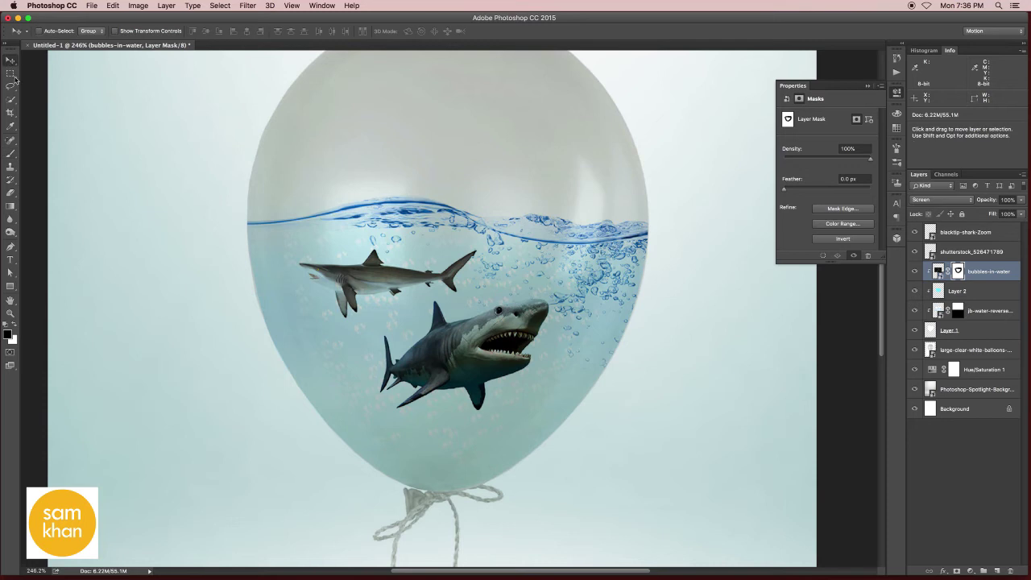
key(ctrl+minus)
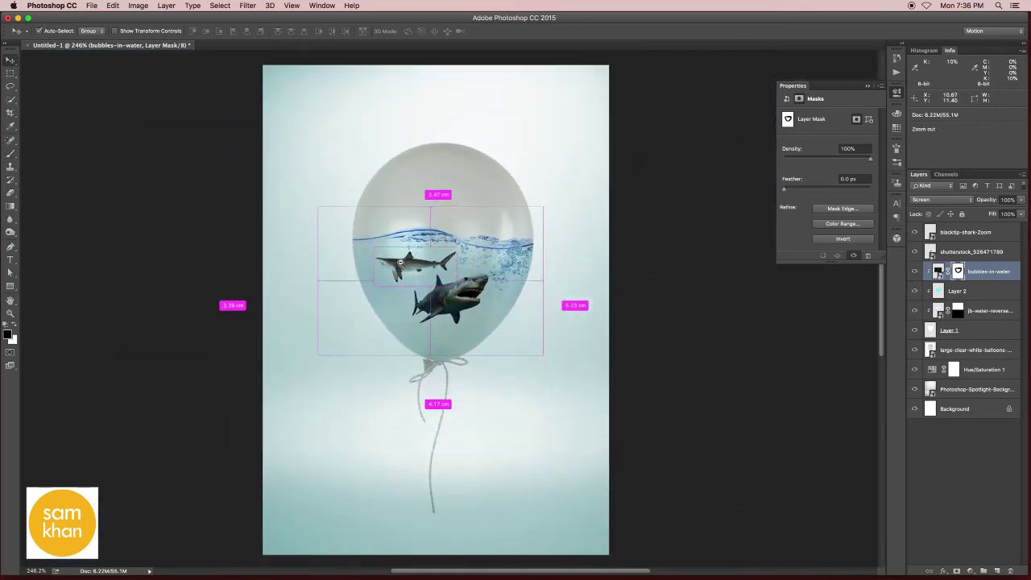
click(954, 390)
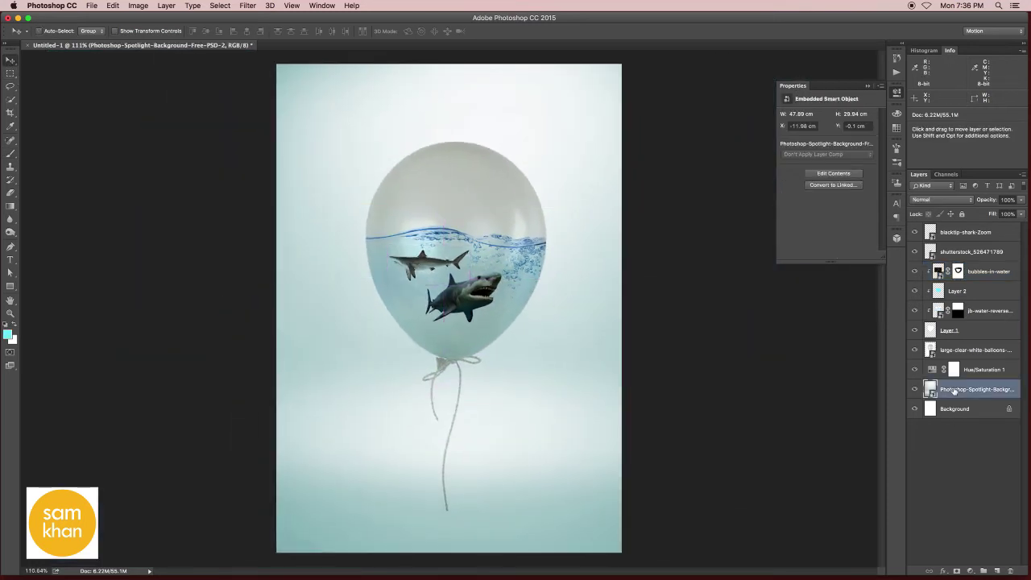
click(914, 370)
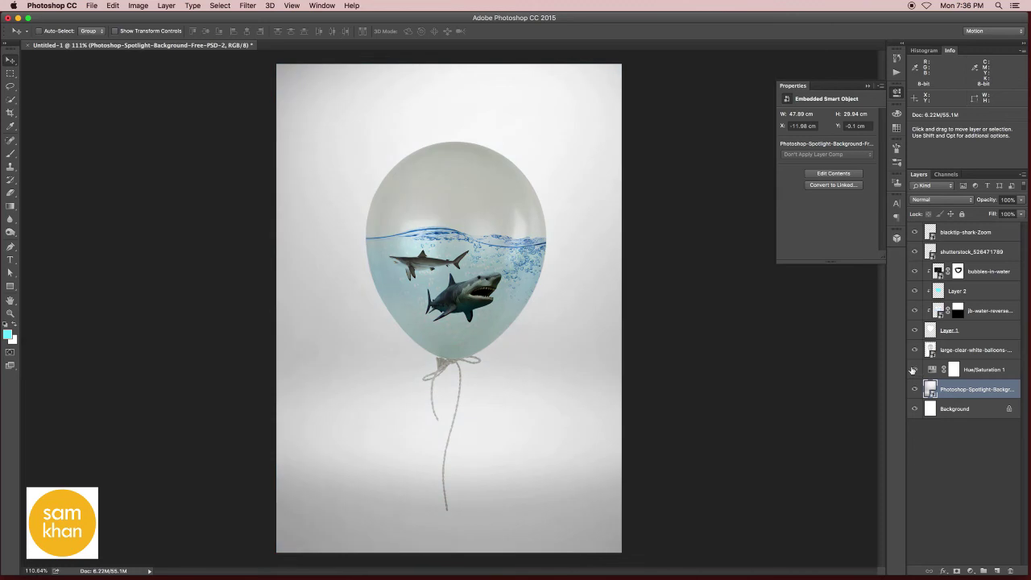
click(914, 369)
click(975, 236)
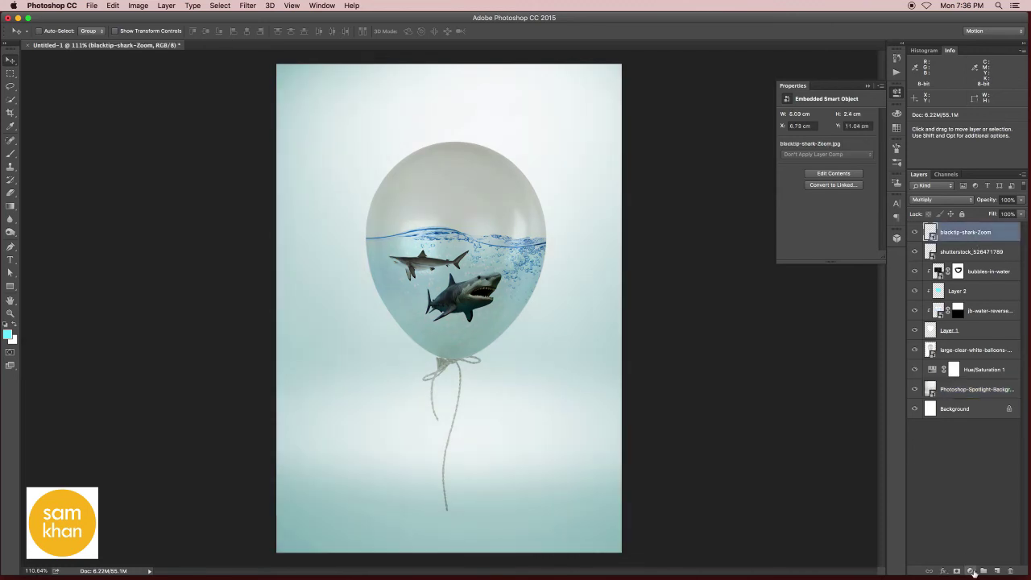
click(972, 571)
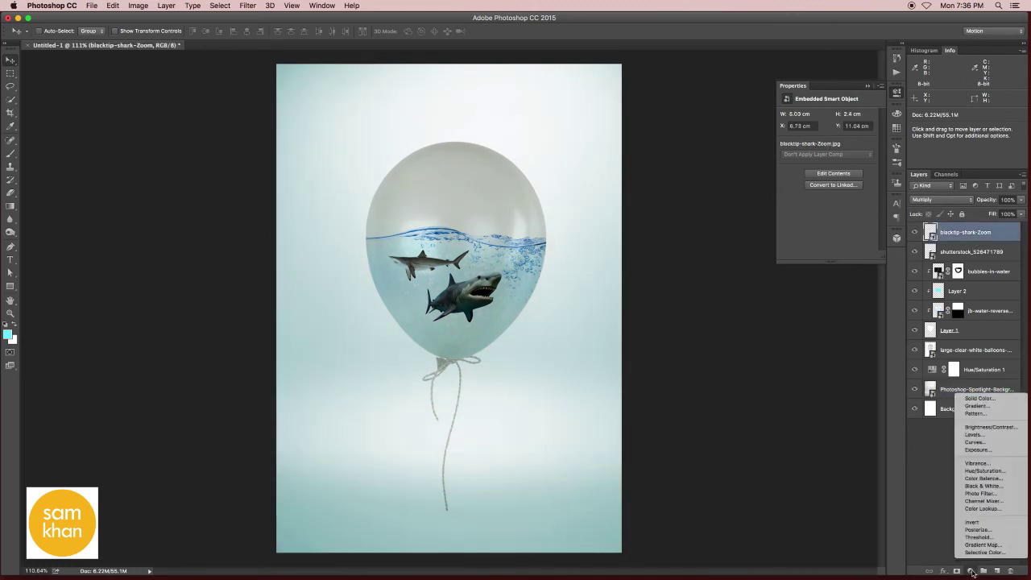
click(982, 429)
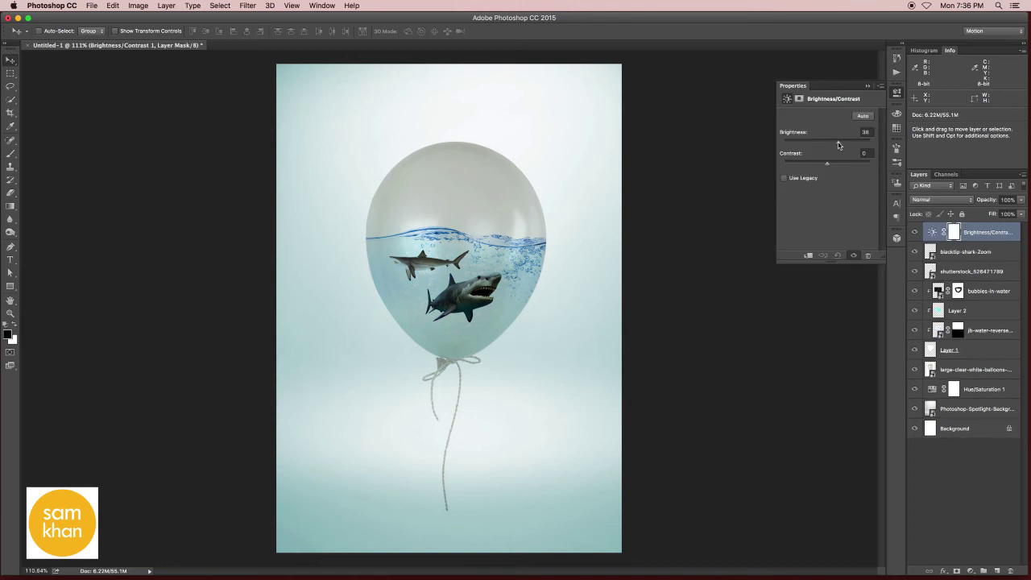
mouse_move(800, 144)
mouse_down()
mouse_move(833, 142)
mouse_move(852, 168)
mouse_move(831, 147)
mouse_up()
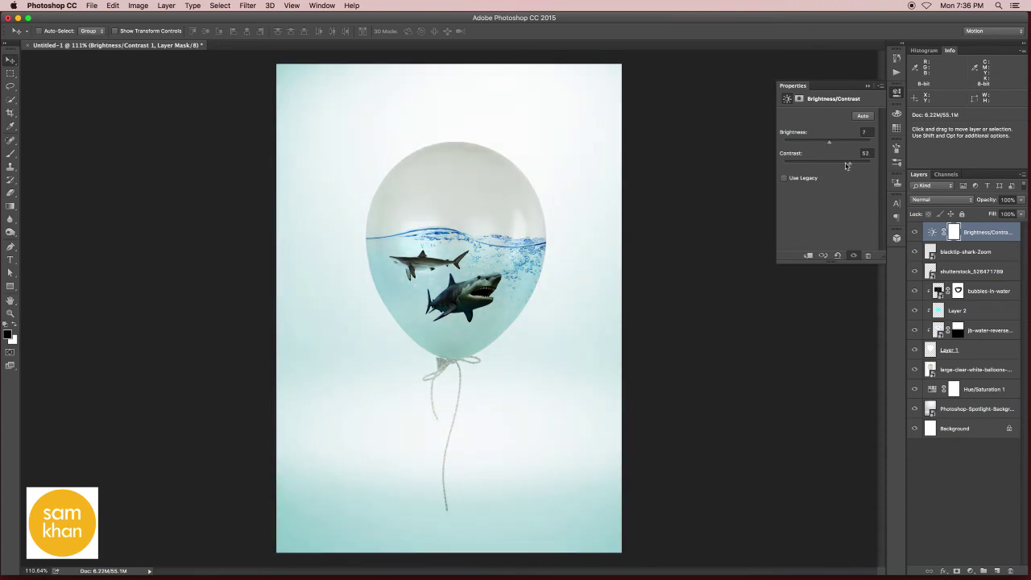
click(914, 232)
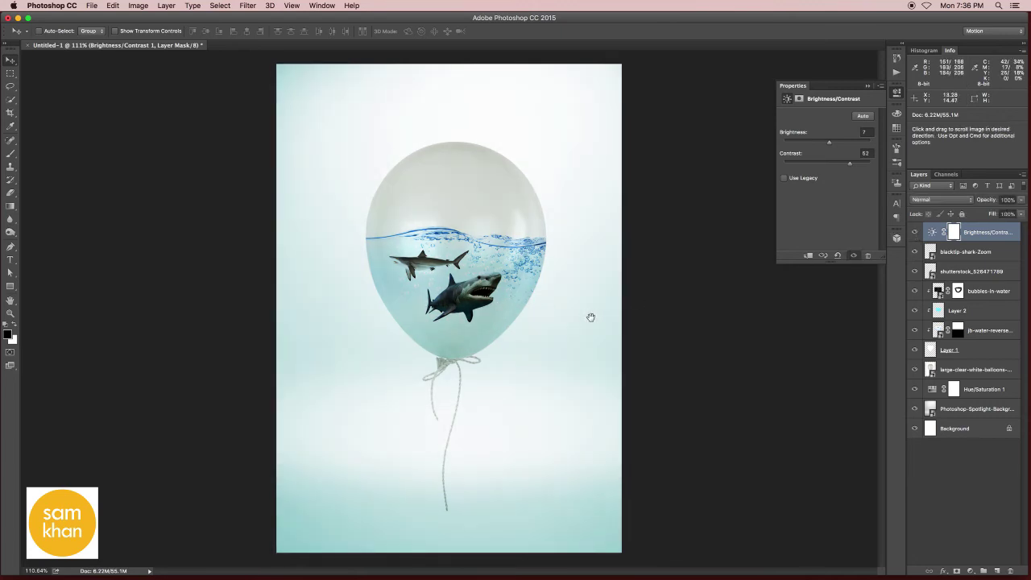
key(super+space)
key(super+space)
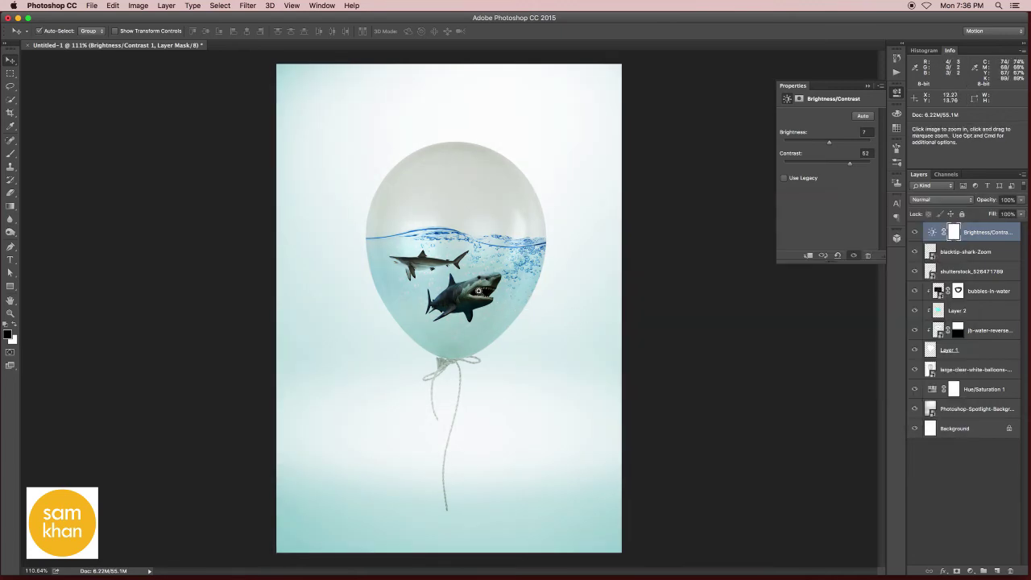
drag(479, 291, 901, 226)
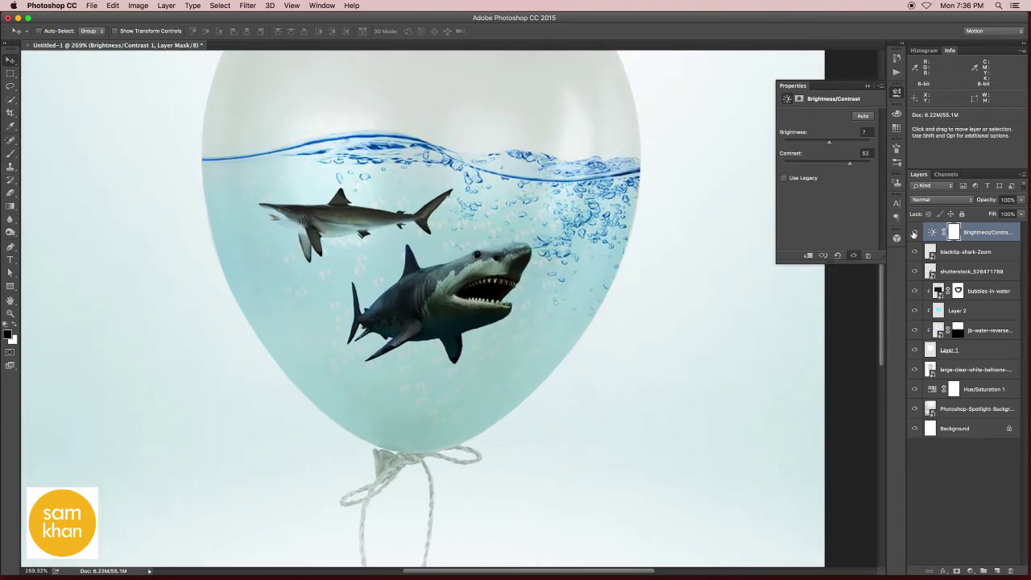
click(914, 232)
click(914, 232)
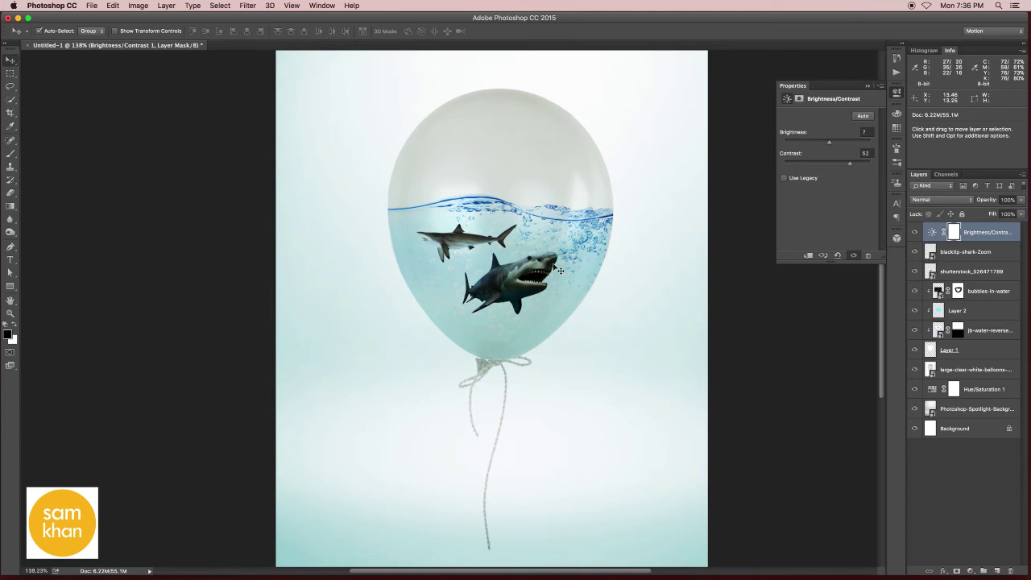
scroll(554, 264, down, 5)
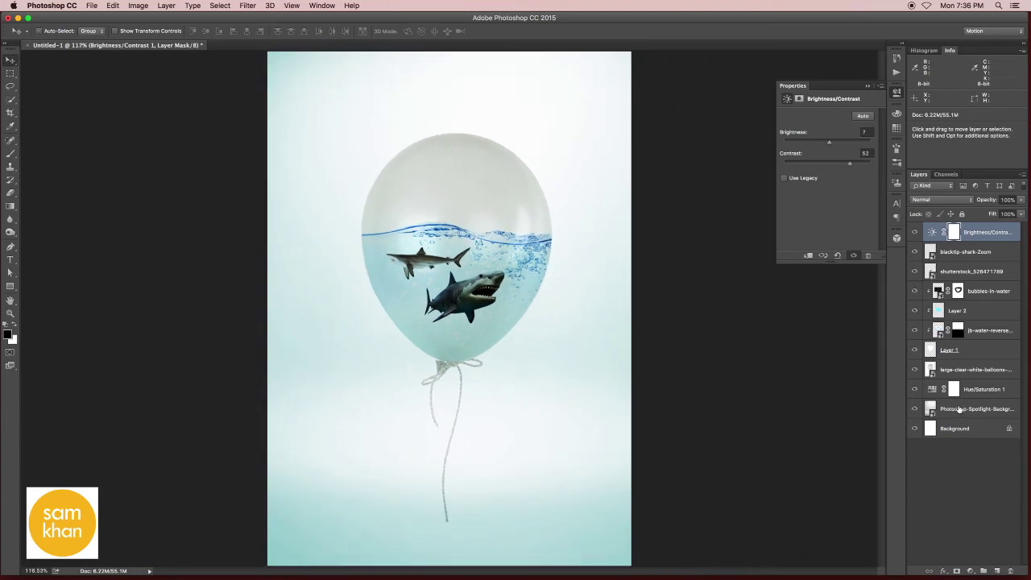
Add a top Hue/Saturation adjustment layer with Hue +6 and toggle its visibility to compare
click(971, 570)
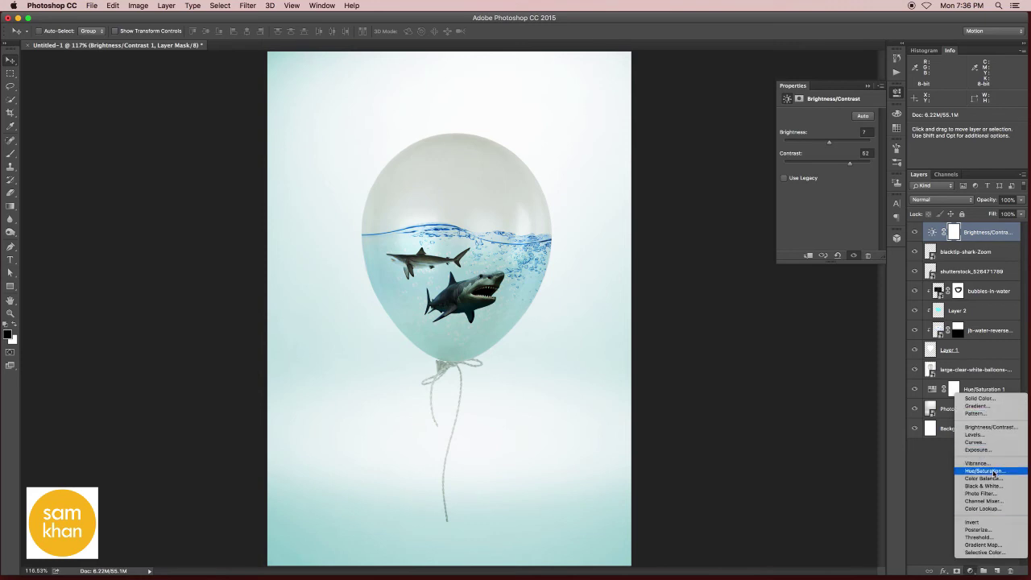
click(995, 472)
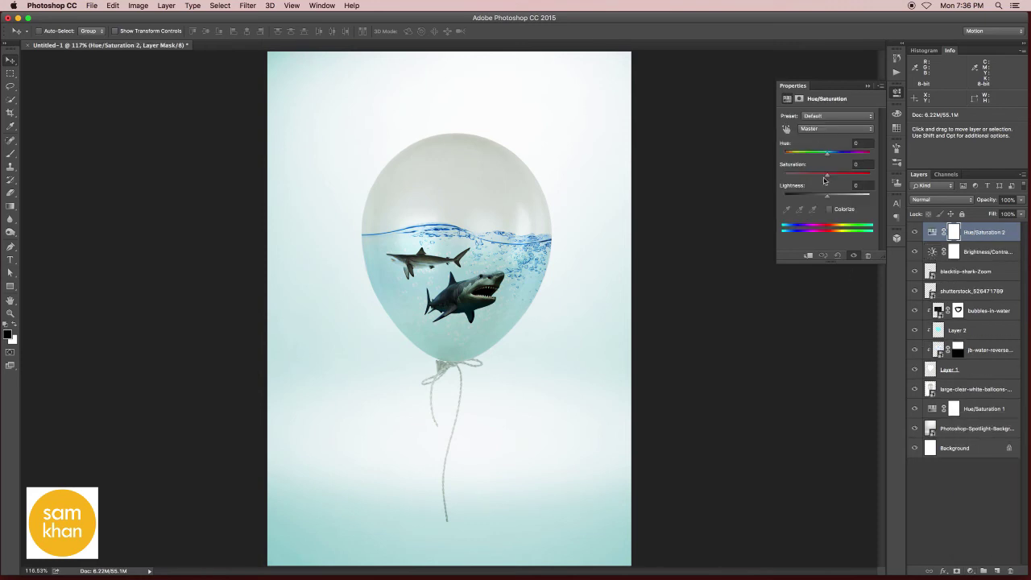
mouse_move(828, 155)
mouse_down()
mouse_move(804, 155)
mouse_move(829, 158)
mouse_up()
drag(831, 158, 829, 158)
click(914, 233)
click(914, 233)
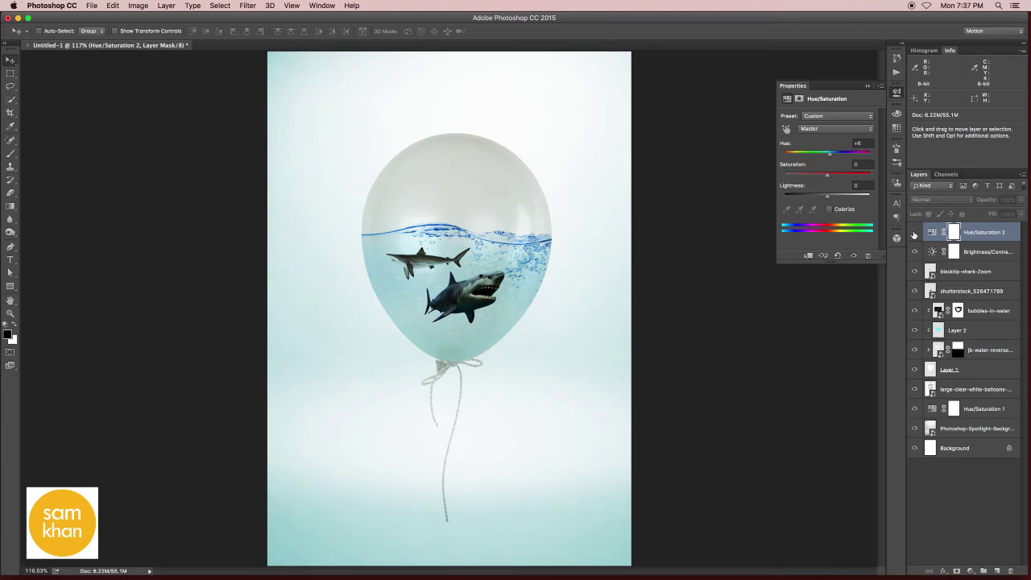
mouse_move(501, 327)
mouse_down()
mouse_move(651, 329)
mouse_move(559, 336)
mouse_up()
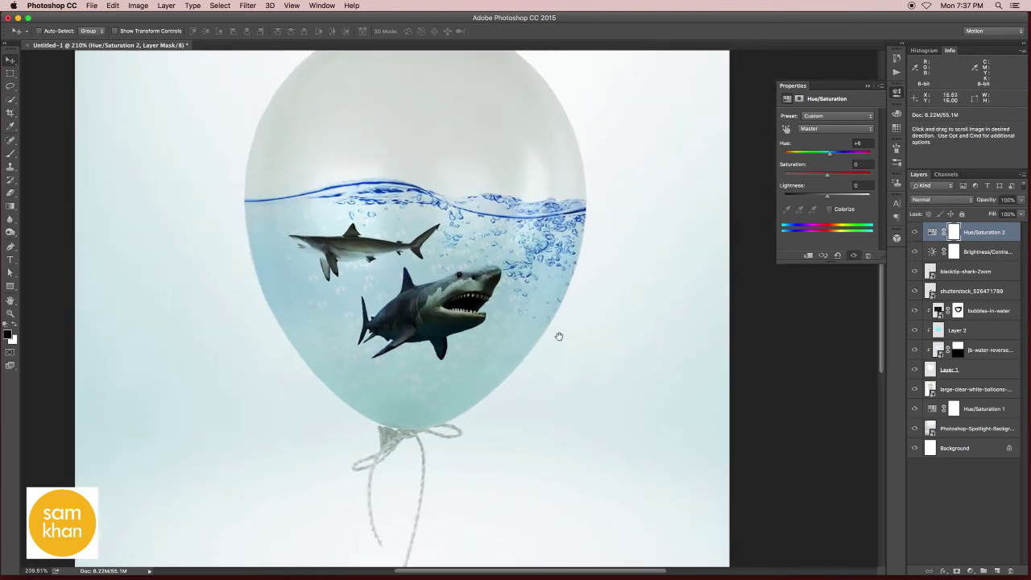
click(915, 233)
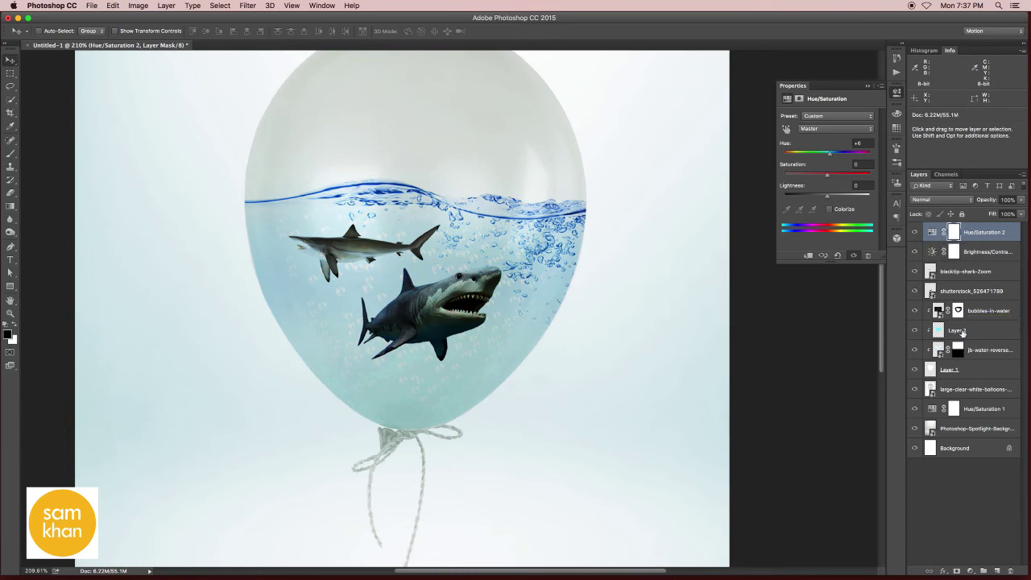
Shift Layer 2's hue to +27 with Cmd+U, then fit the image on screen
click(957, 331)
key(ctrl+u)
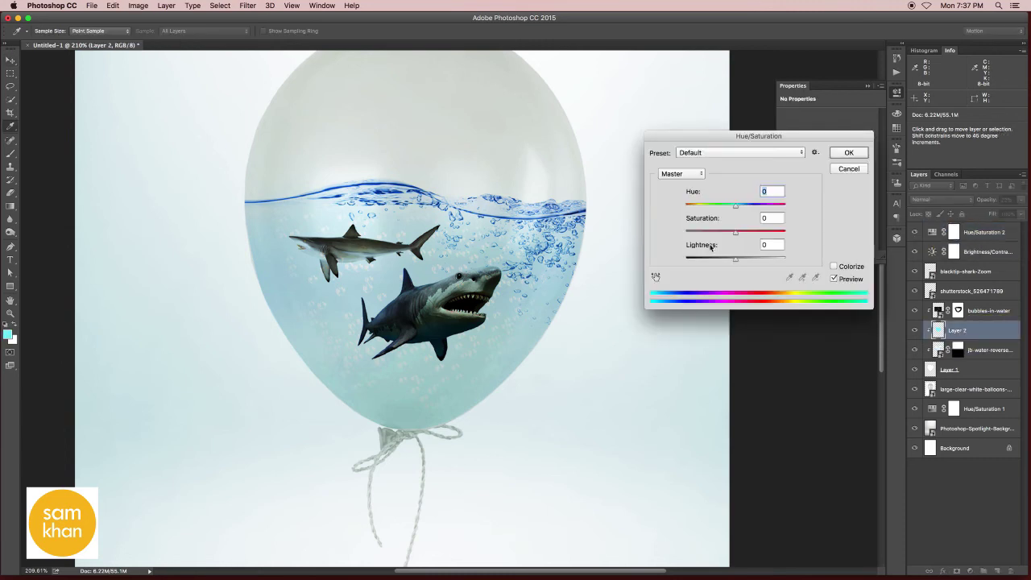
mouse_move(734, 207)
mouse_down()
mouse_move(722, 208)
mouse_move(750, 210)
mouse_up()
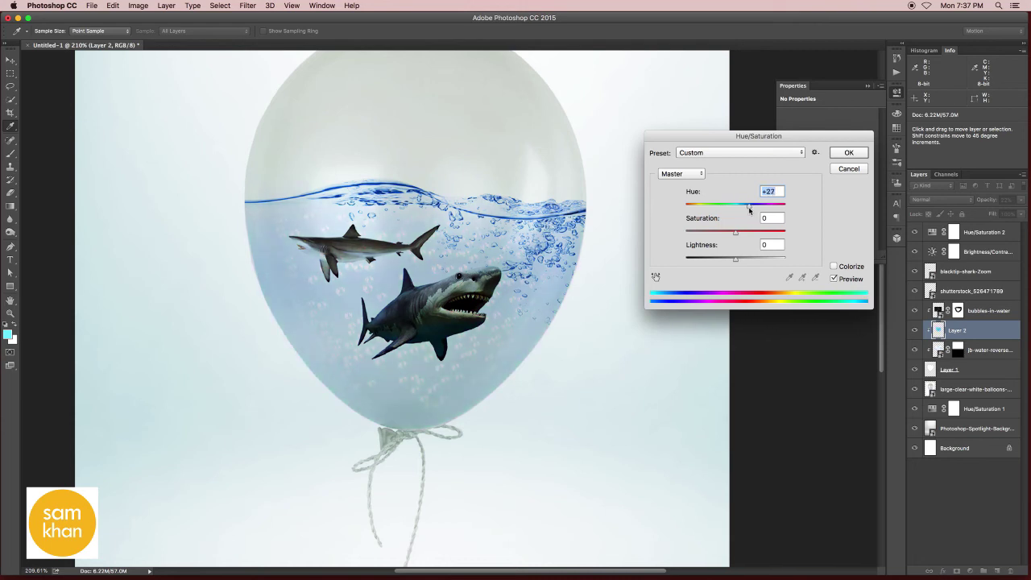
click(849, 156)
key(v)
key(ctrl+0)
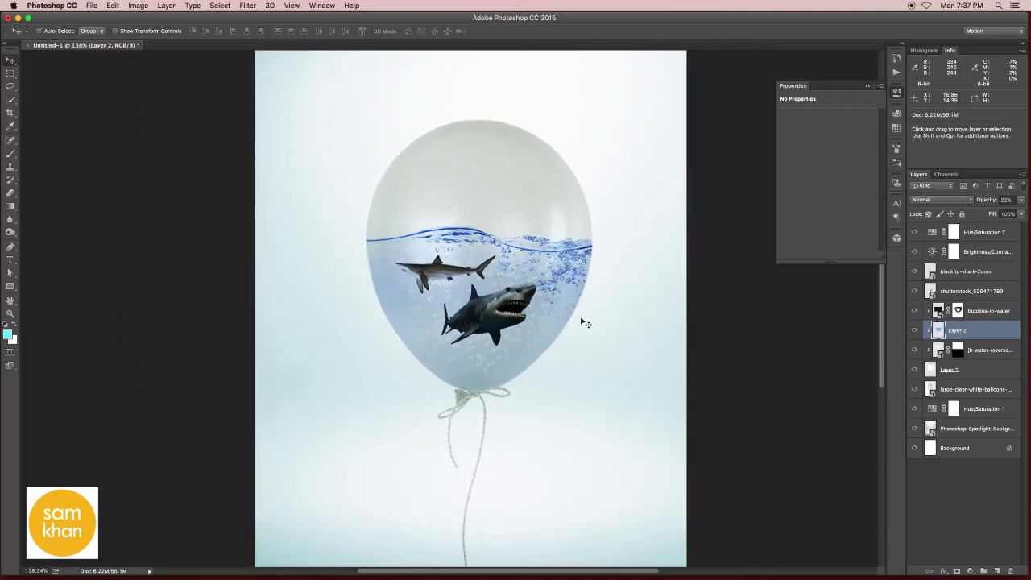
key(ctrl+minus)
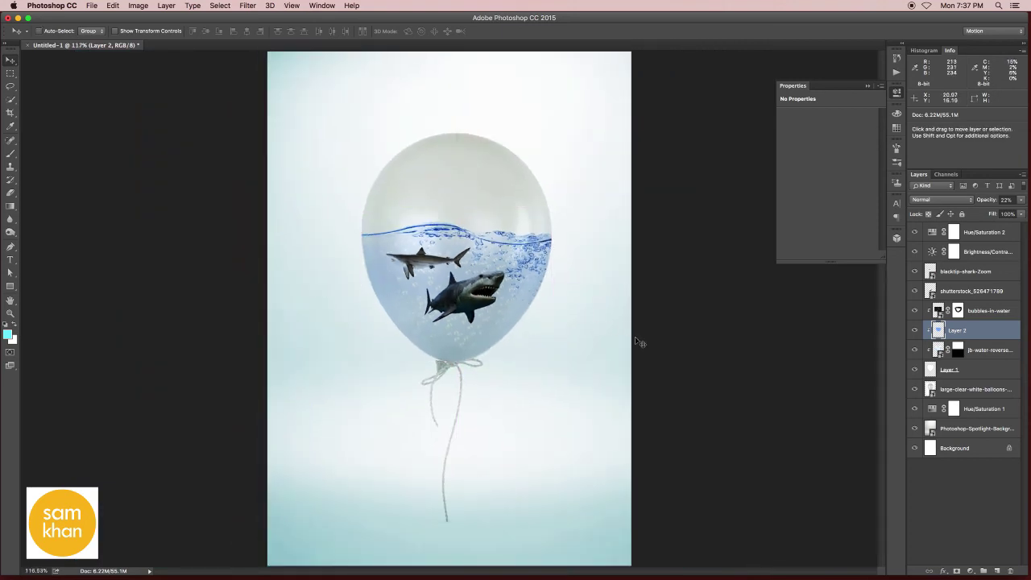
Create Layer 3 above Hue/Saturation 2, fill it with the foreground cyan, and add a layer mask
click(976, 232)
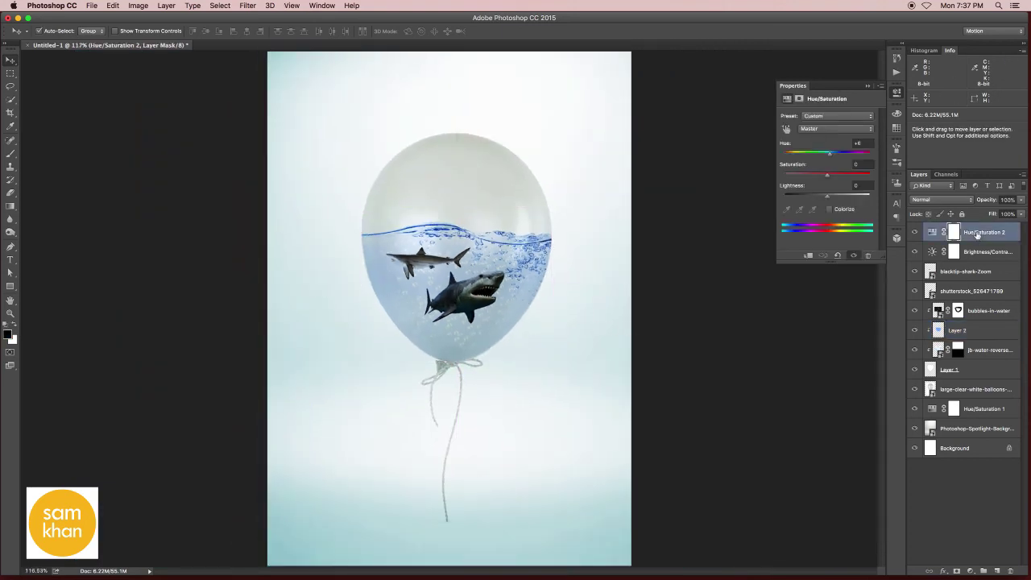
key(ctrl+shift+n)
key(Return)
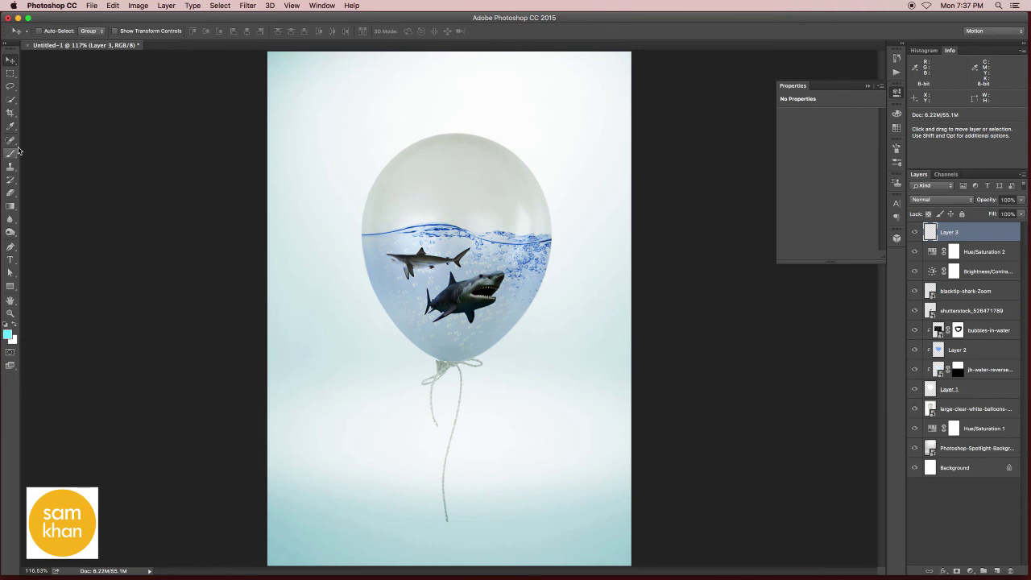
key(alt+BackSpace)
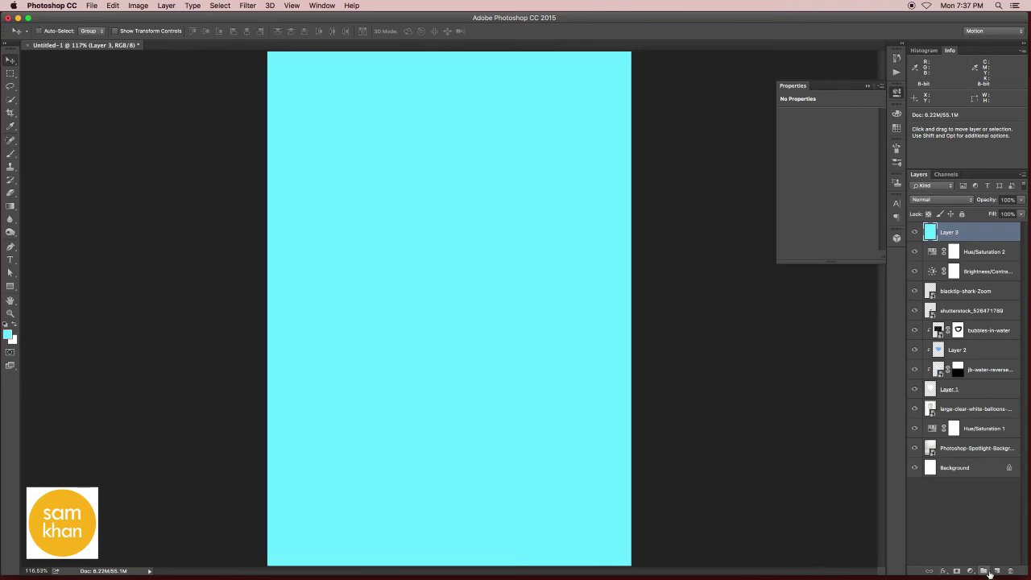
click(956, 570)
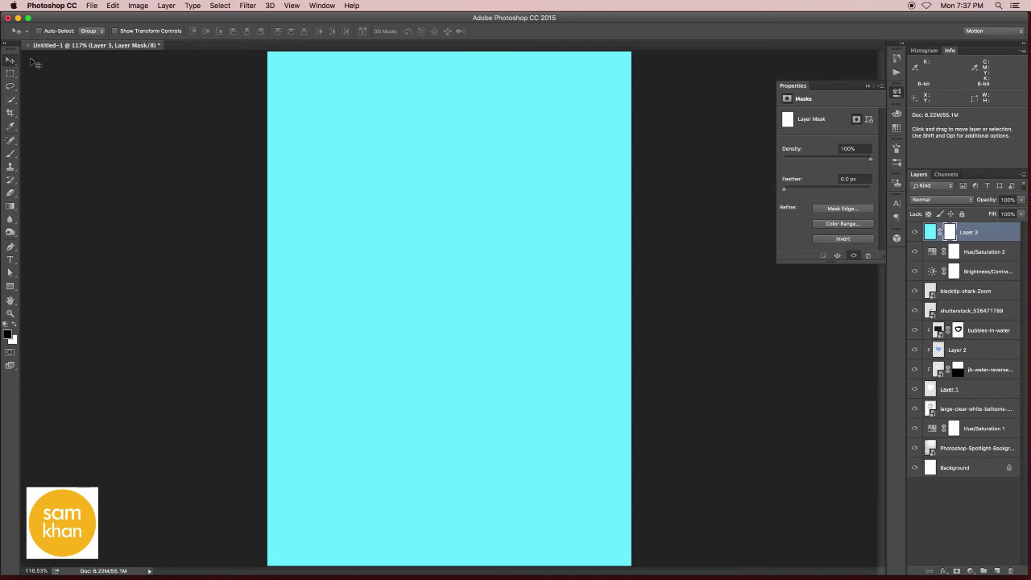
click(11, 204)
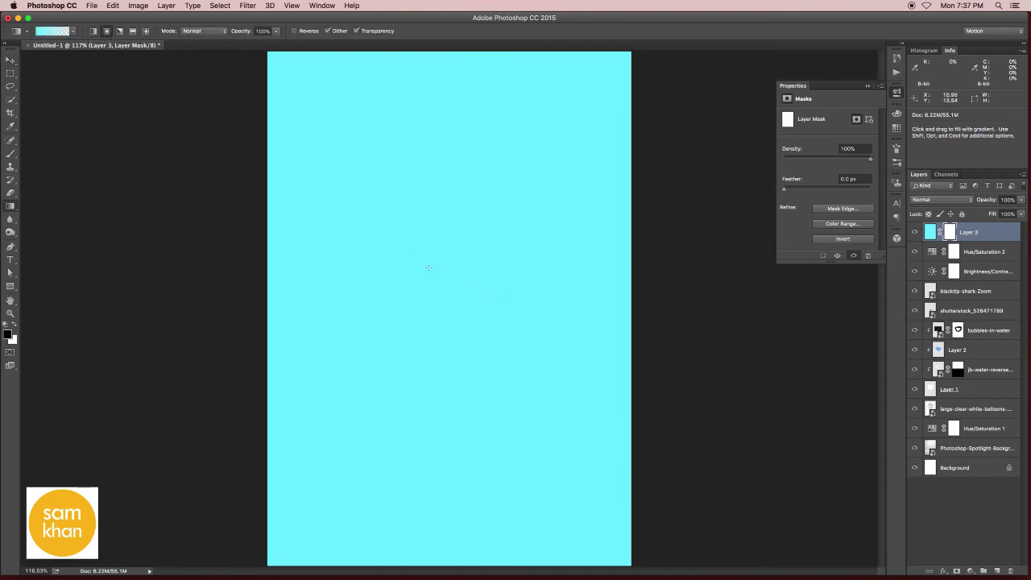
Draw a black-to-transparent gradient on Layer 3's mask from the balloon down to the bottom
click(73, 32)
click(38, 50)
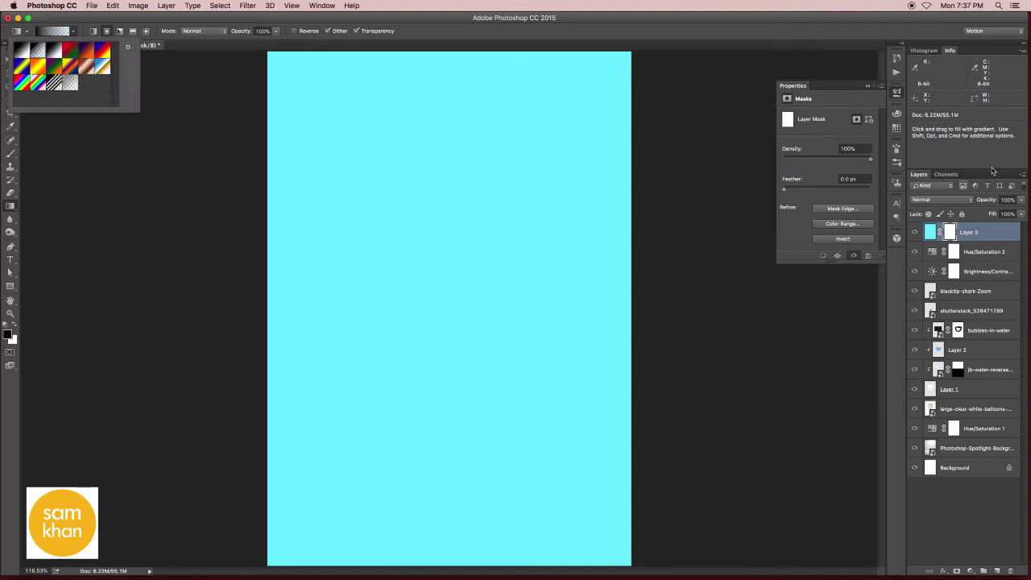
drag(458, 293, 709, 292)
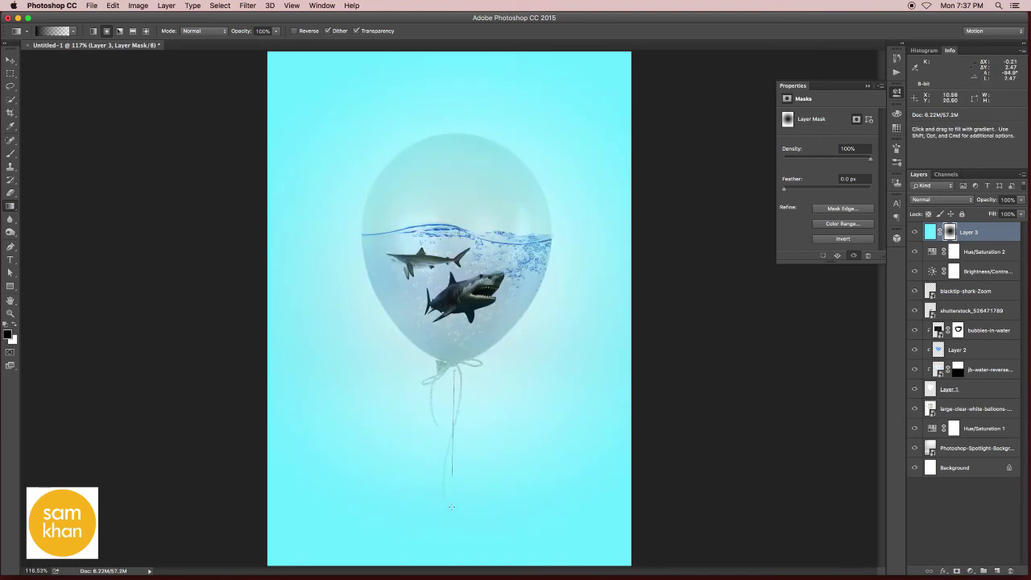
drag(451, 390, 444, 539)
key(ctrl+z)
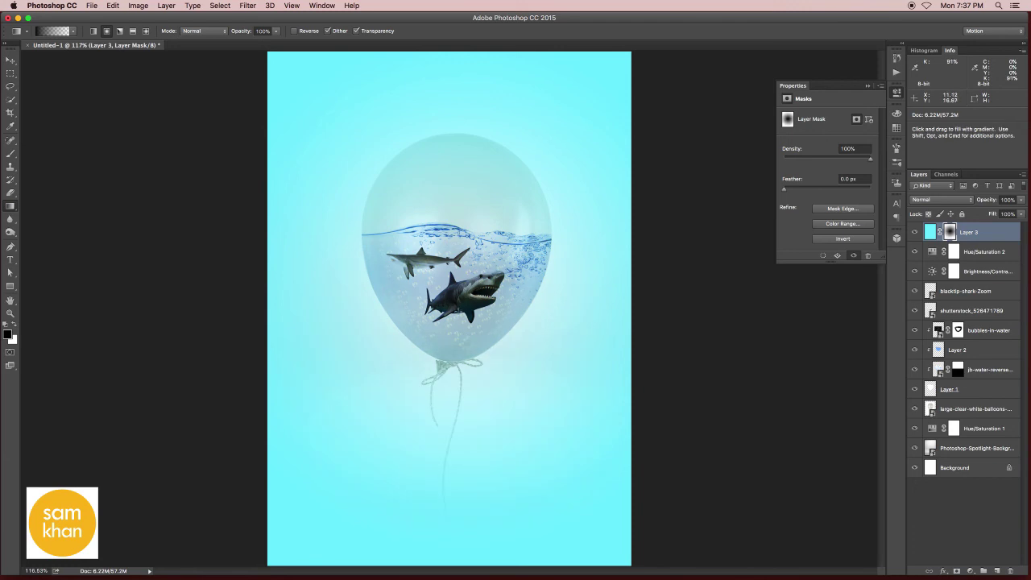
drag(458, 315, 440, 569)
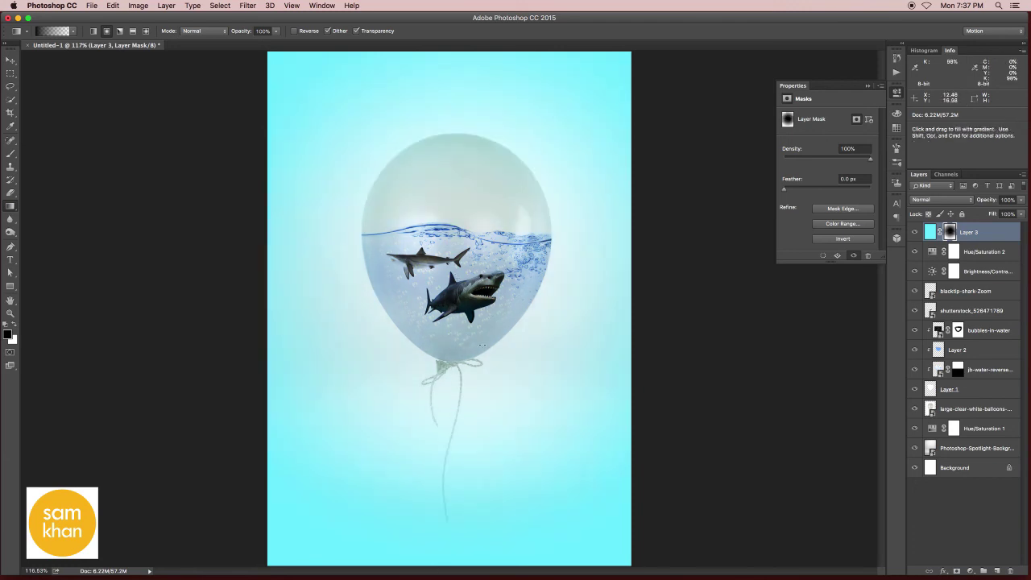
Lower Layer 3's opacity to 38%
click(14, 61)
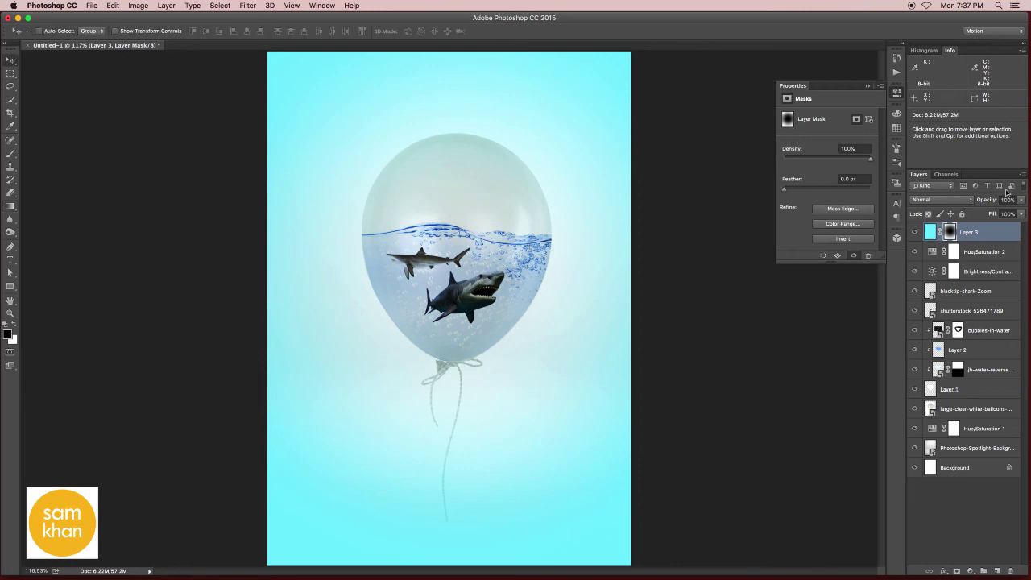
drag(1022, 201, 995, 212)
alt+super+click(582, 266)
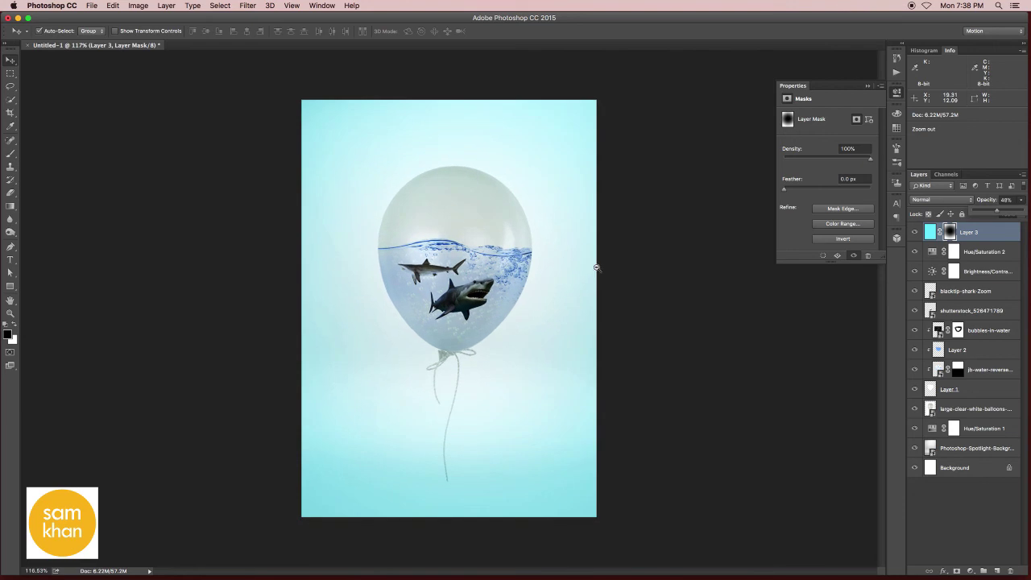
drag(1021, 202, 993, 213)
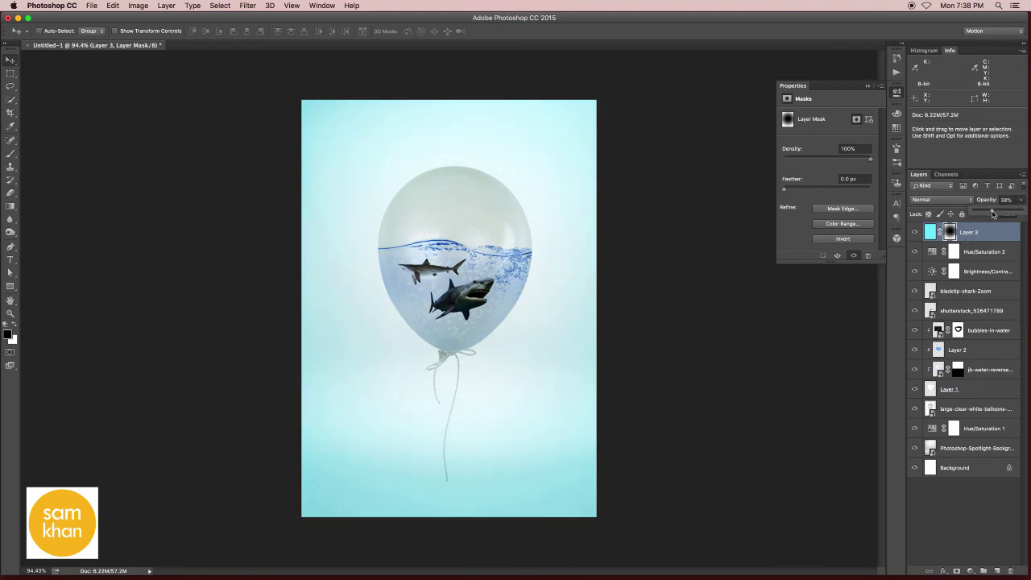
key(super+t)
Scale Layer 3 to about 105% wide and 108% tall past the canvas edges, then close Properties
key(super+minus)
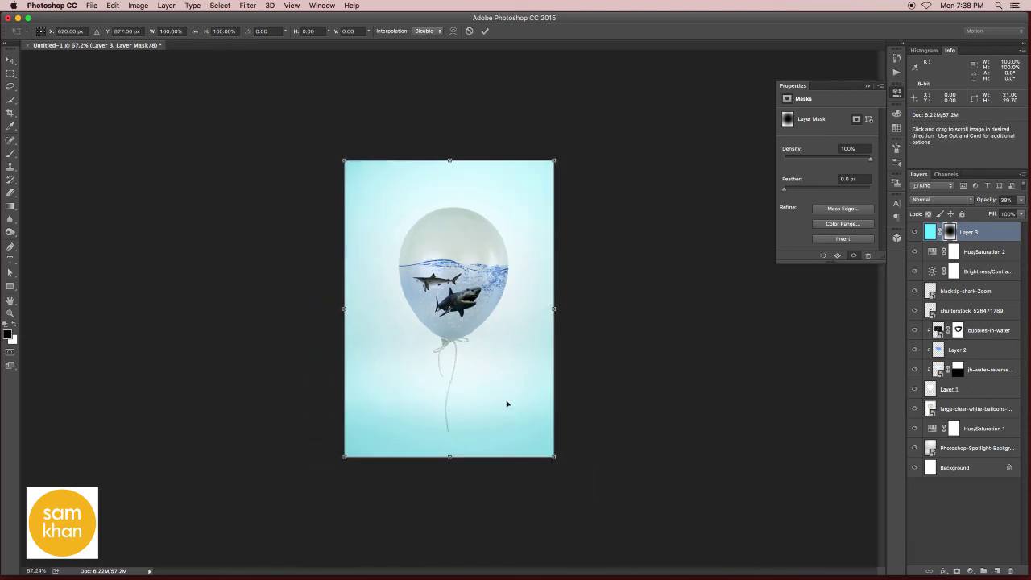
drag(449, 457, 455, 476)
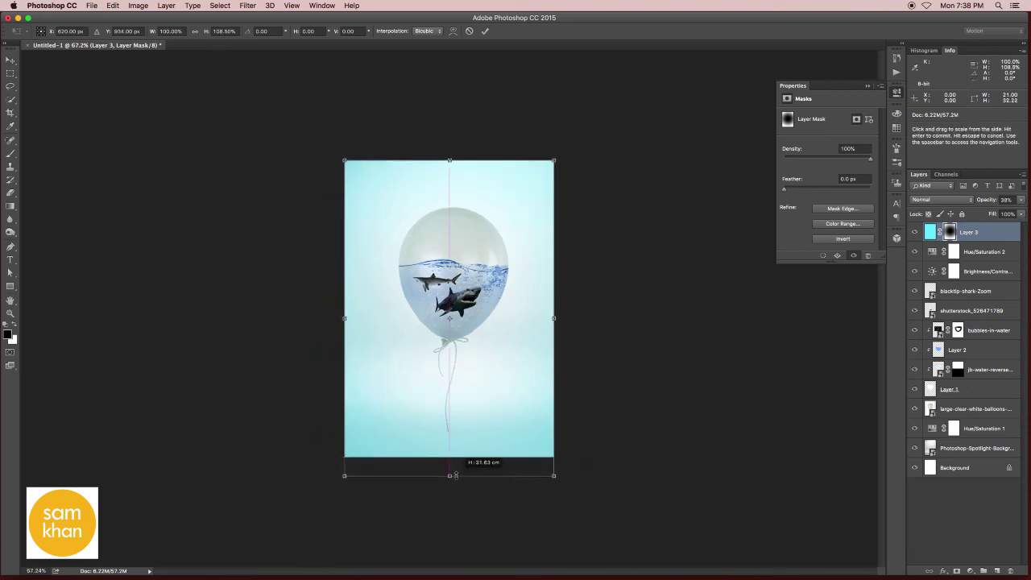
key(Return)
click(931, 233)
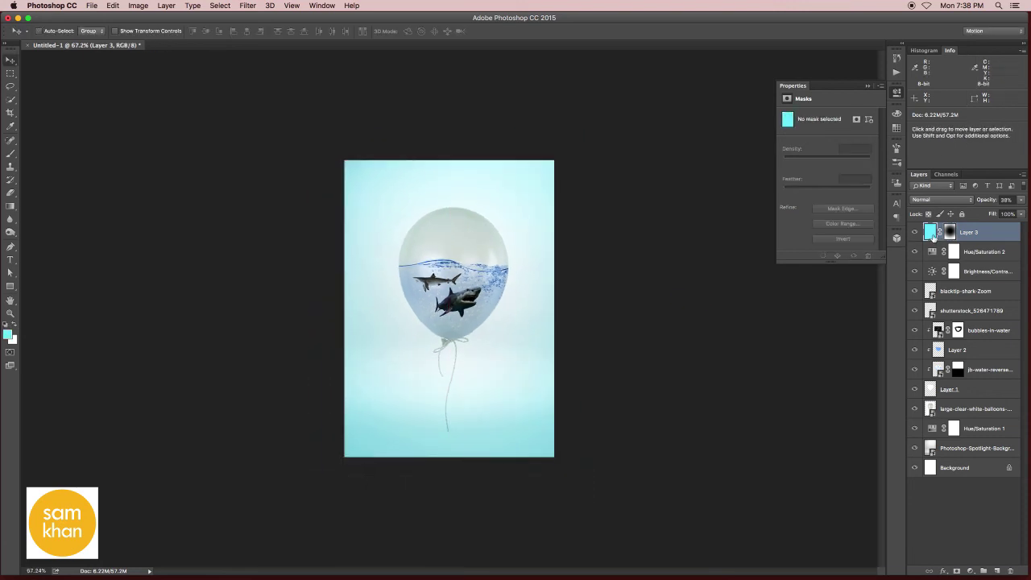
key(super+t)
drag(451, 457, 451, 476)
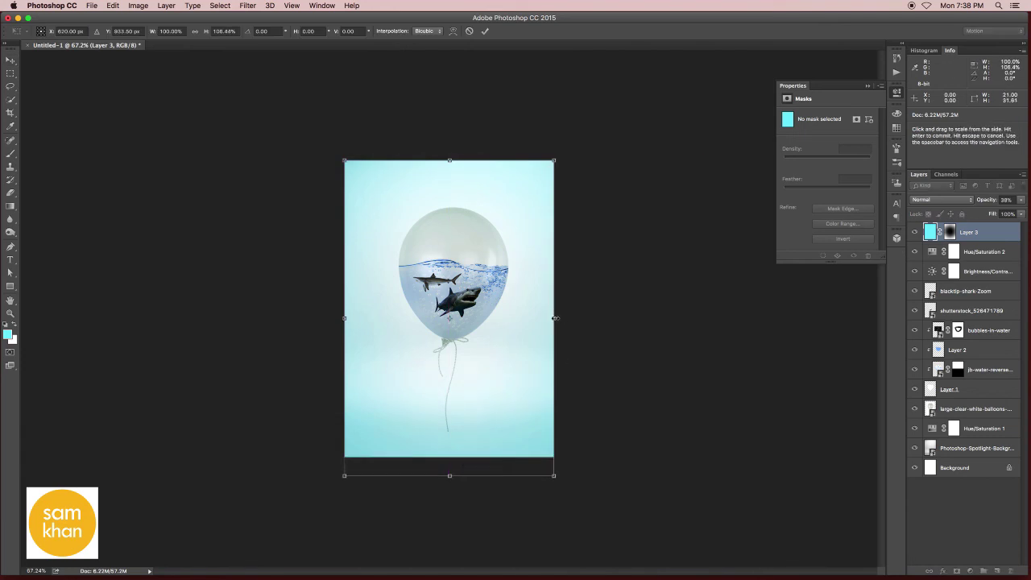
drag(555, 318, 561, 317)
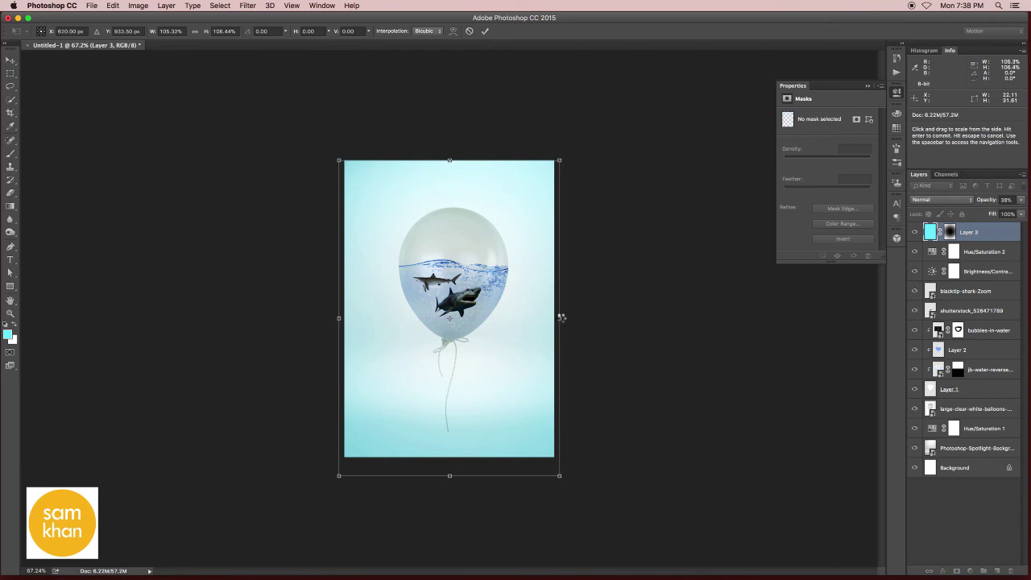
key(Return)
click(896, 94)
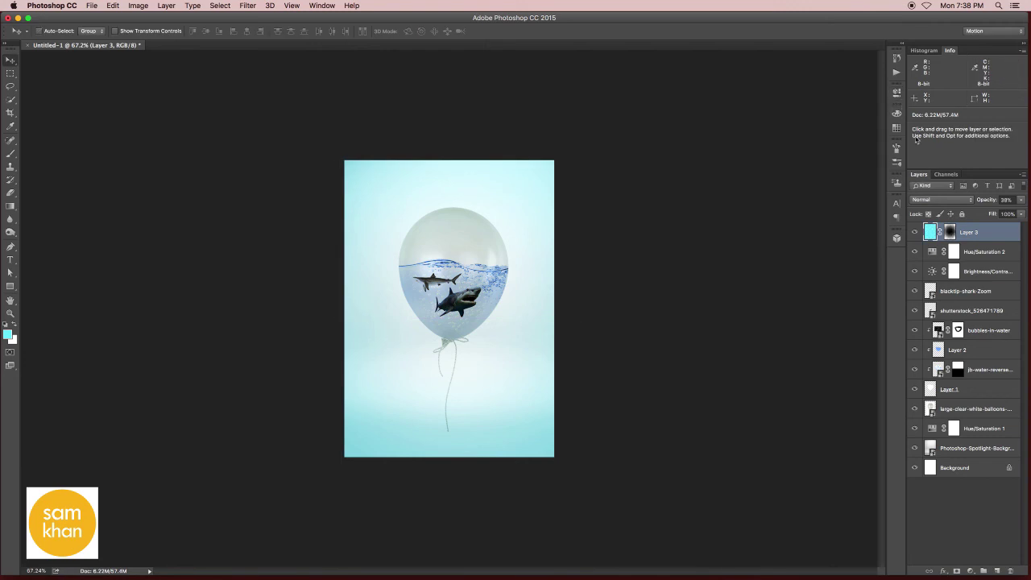
key(ctrl+0)
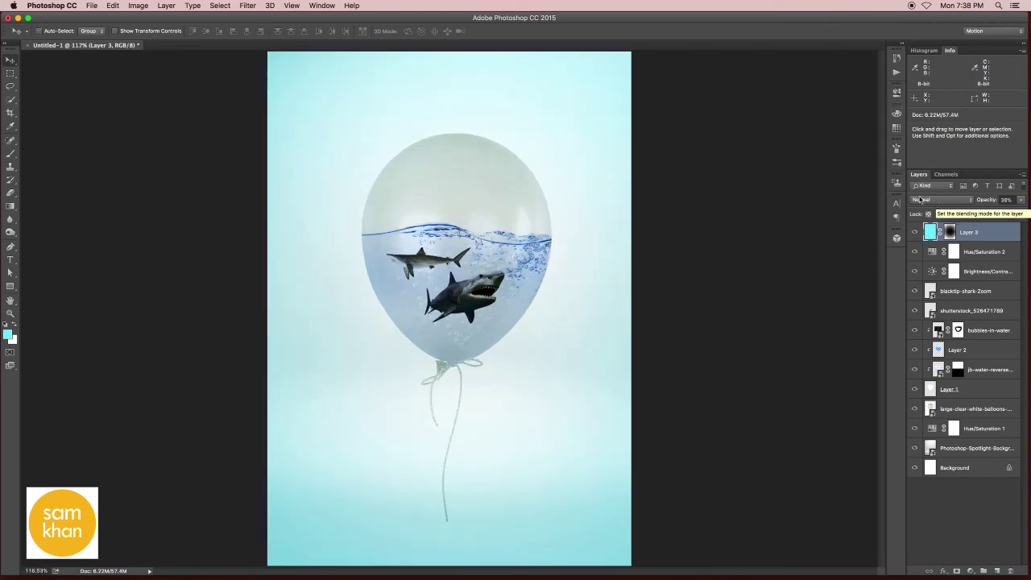